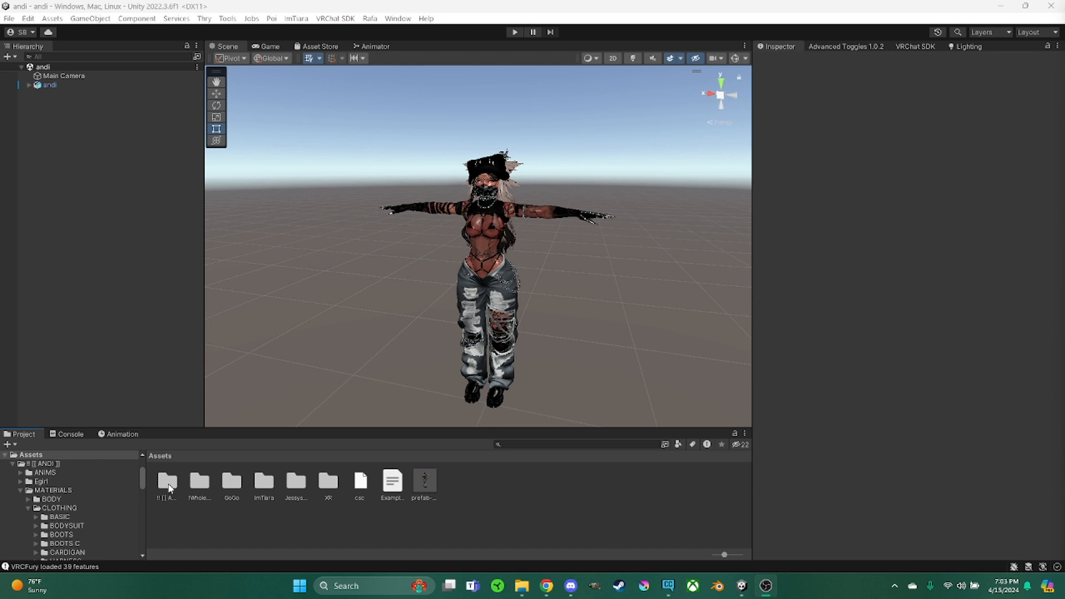
Open the !! [[ ANDI ]] asset folder and show the andi model file in Explorer
click(169, 486)
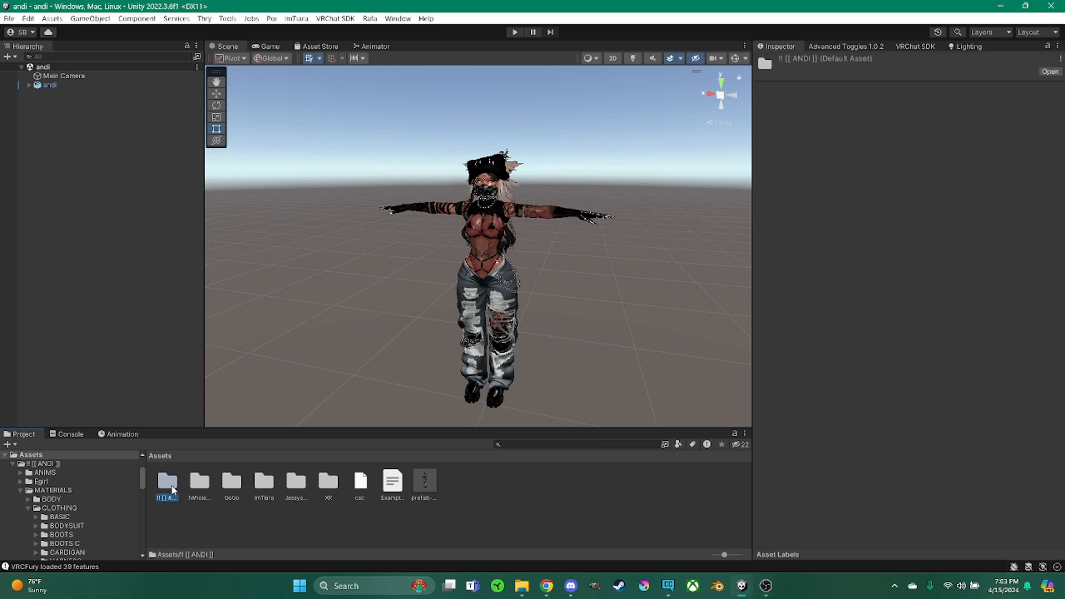
double_click(172, 488)
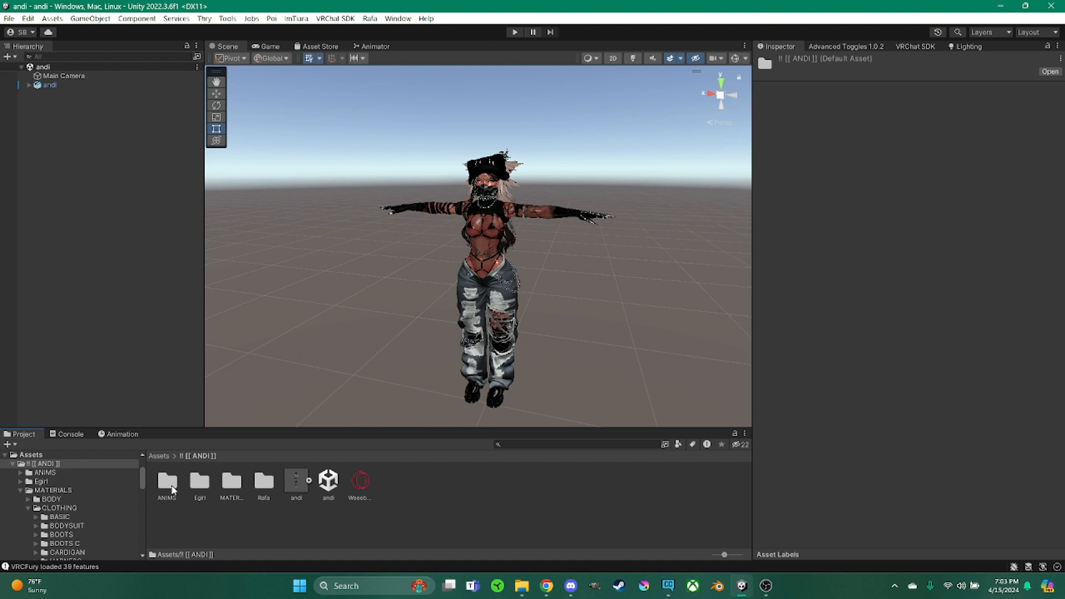
click(296, 481)
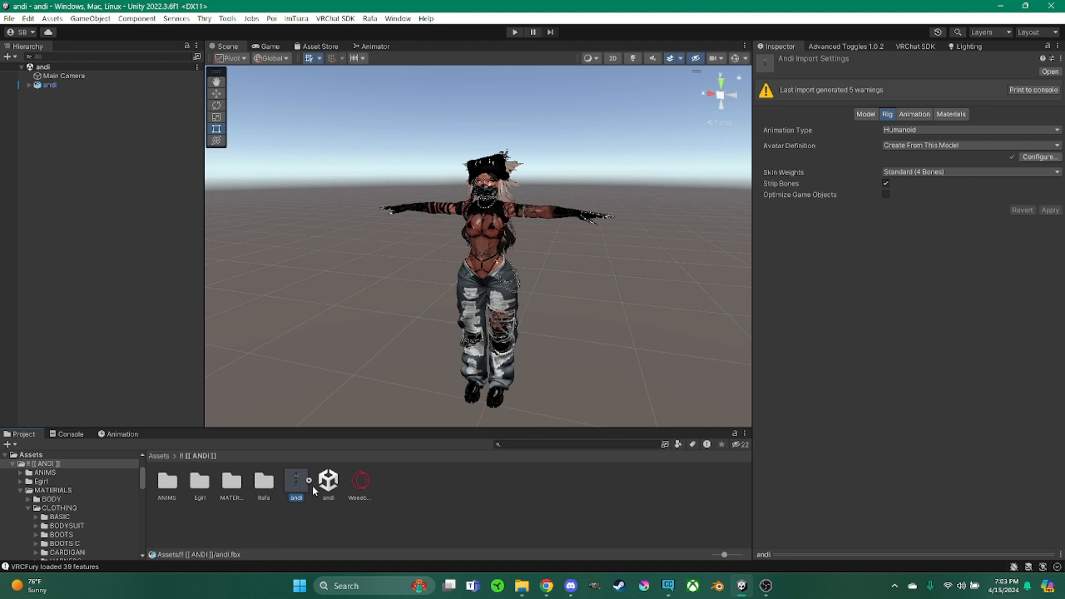
right_click(297, 484)
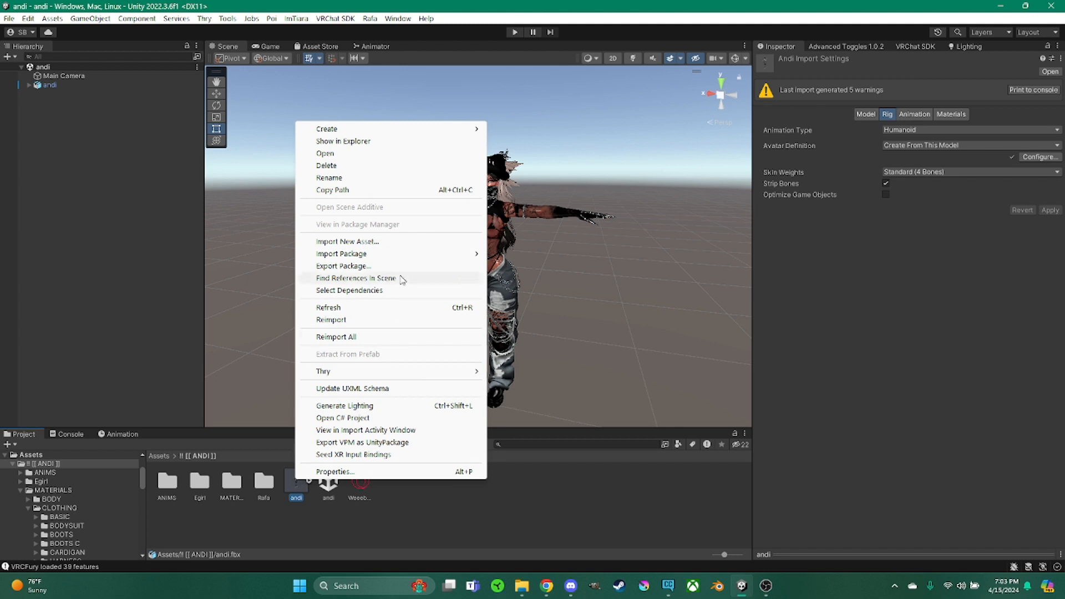
click(401, 145)
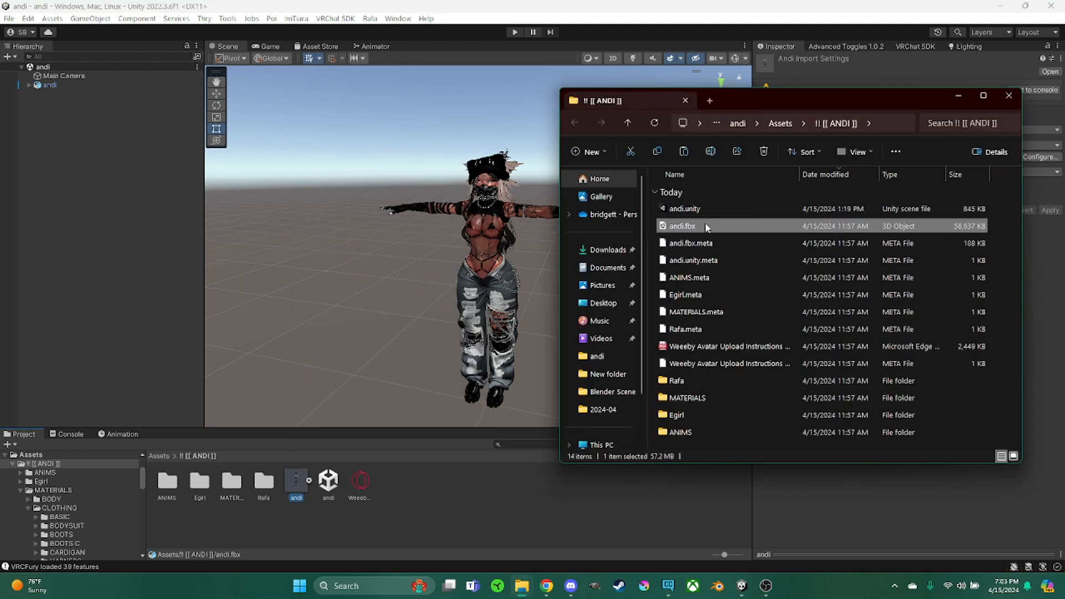
Copy andi.fbx in Explorer and launch Blender from the Desktop
right_click(706, 225)
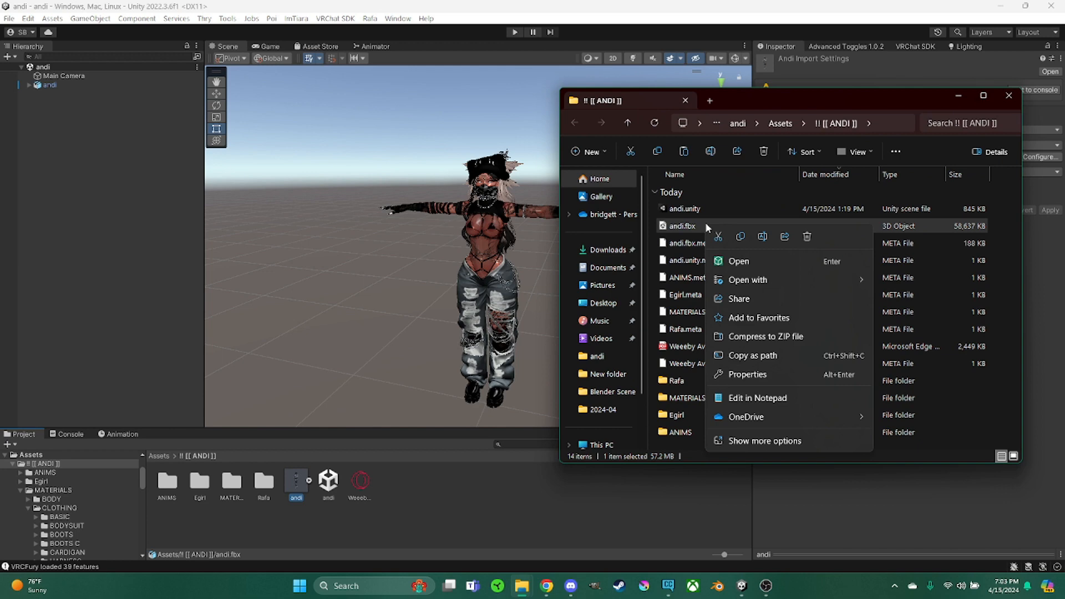
click(739, 238)
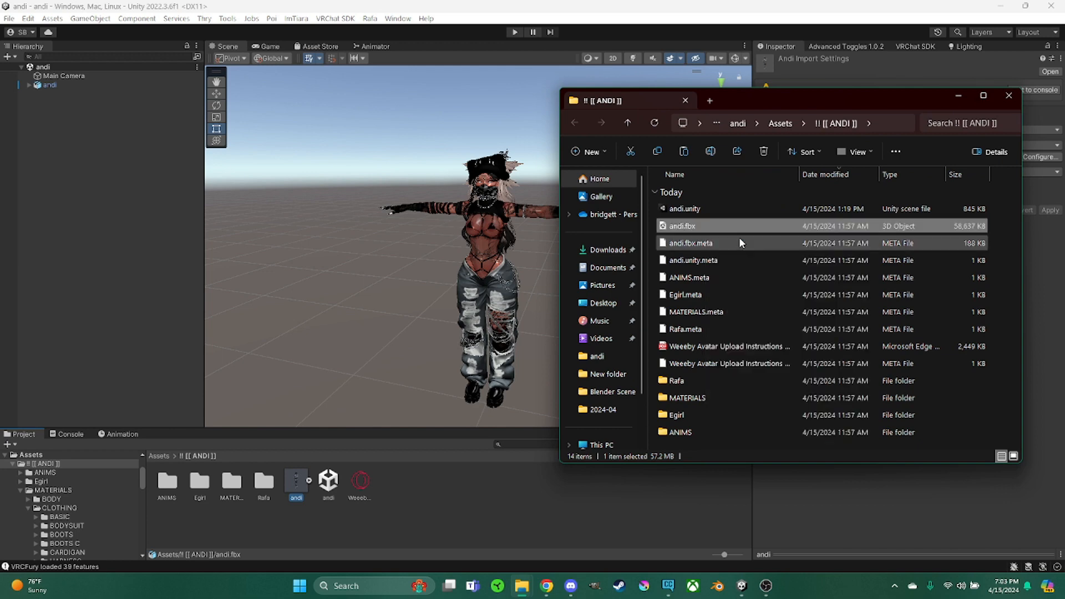
click(603, 302)
double_click(699, 200)
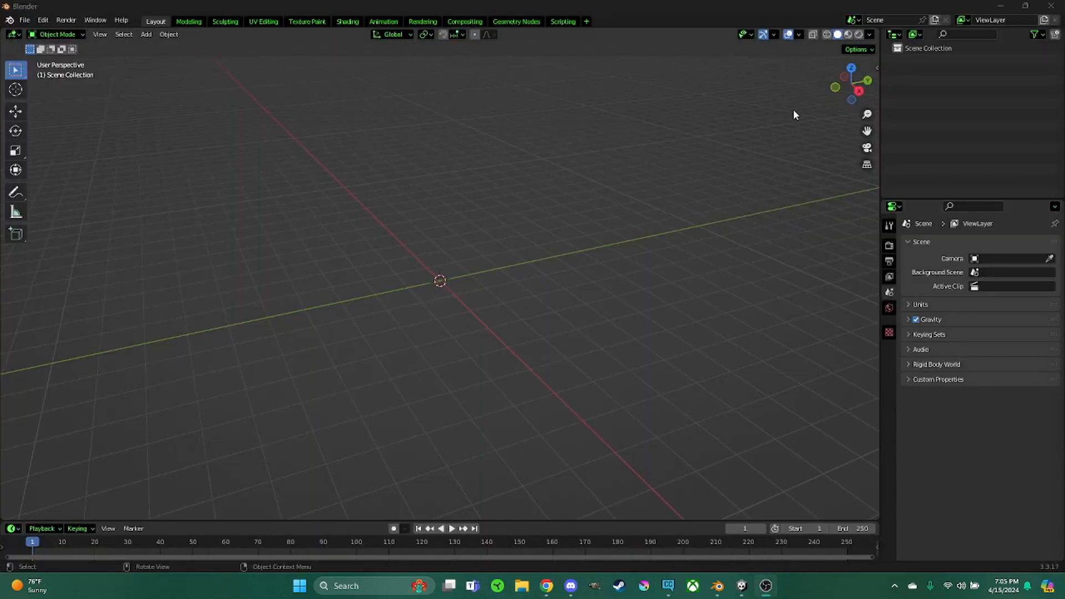
Import andi.fbx as FBX from the andi folder on the Desktop
middle_drag(651, 221, 592, 228)
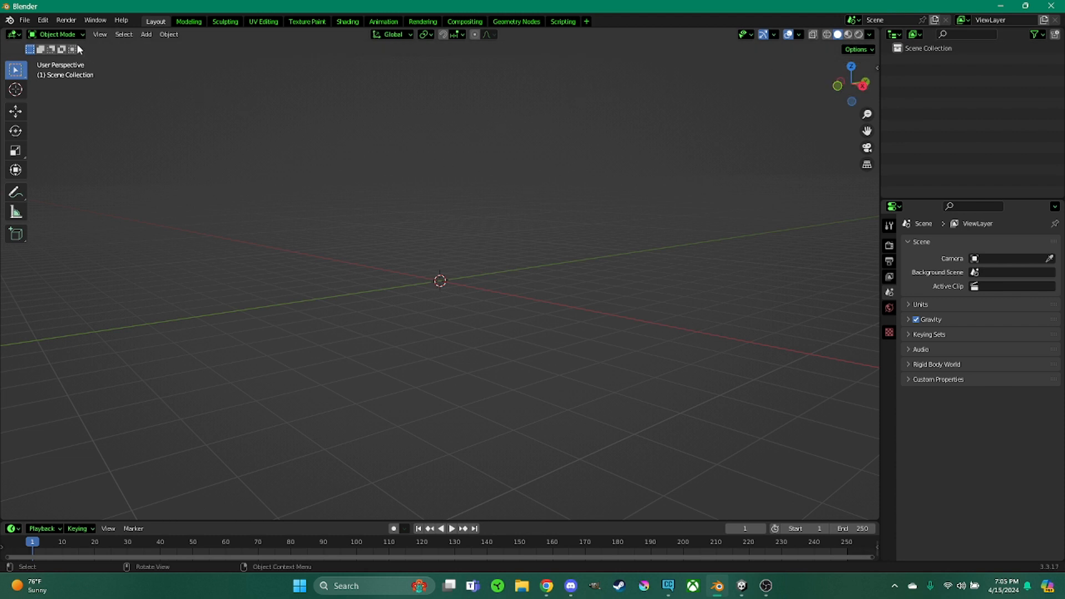
click(25, 20)
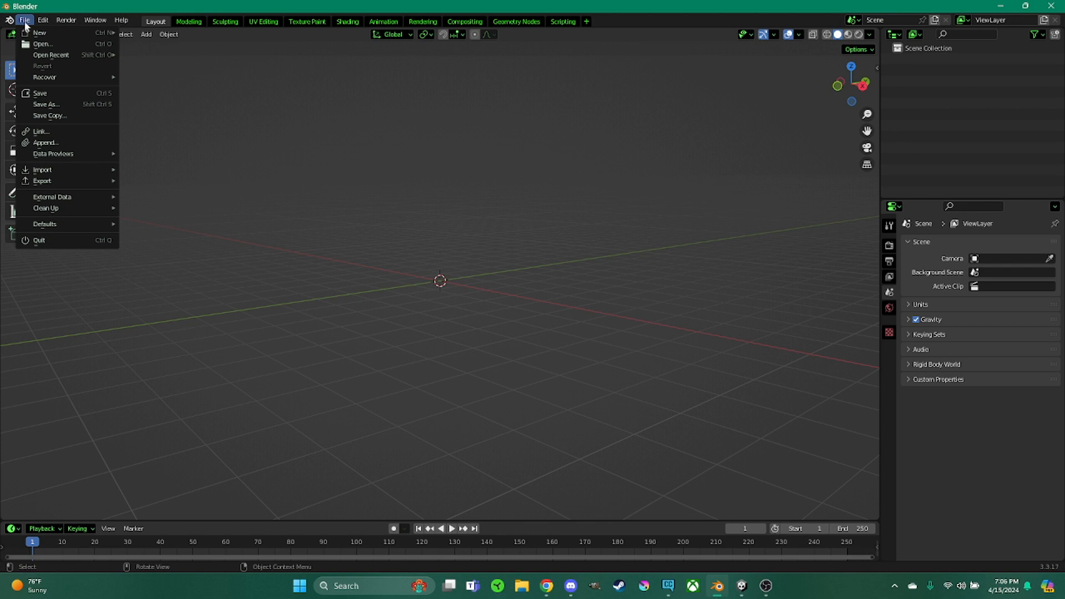
mouse_move(50, 169)
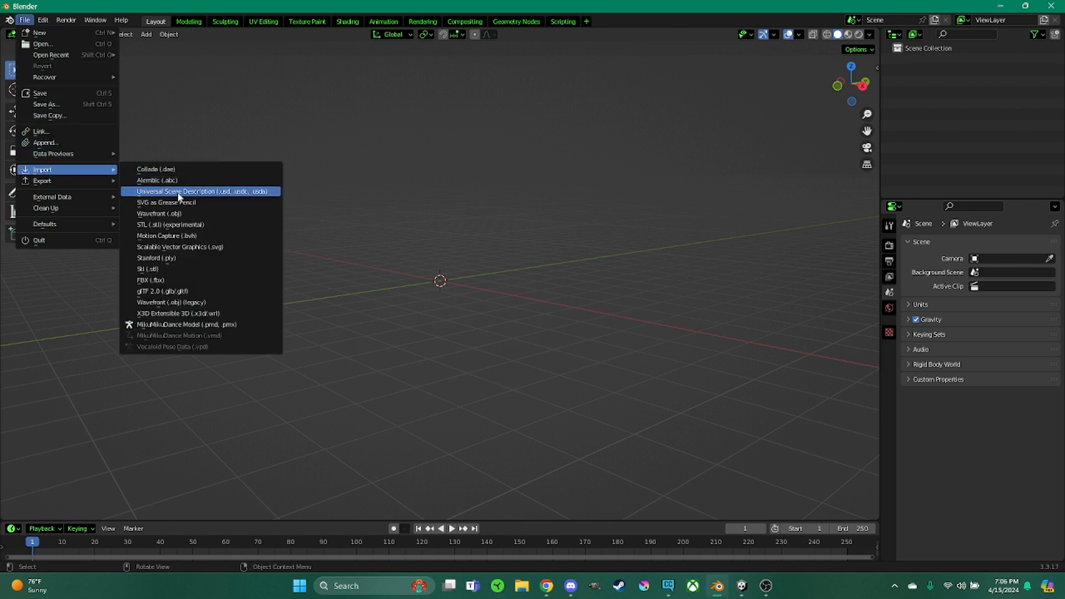
click(187, 280)
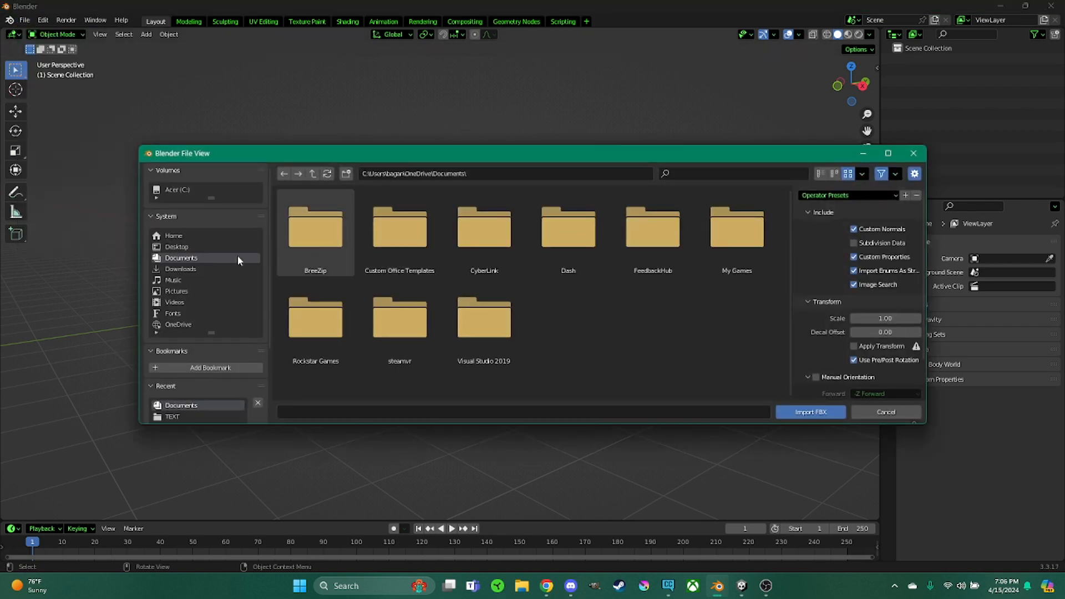
click(203, 270)
click(201, 246)
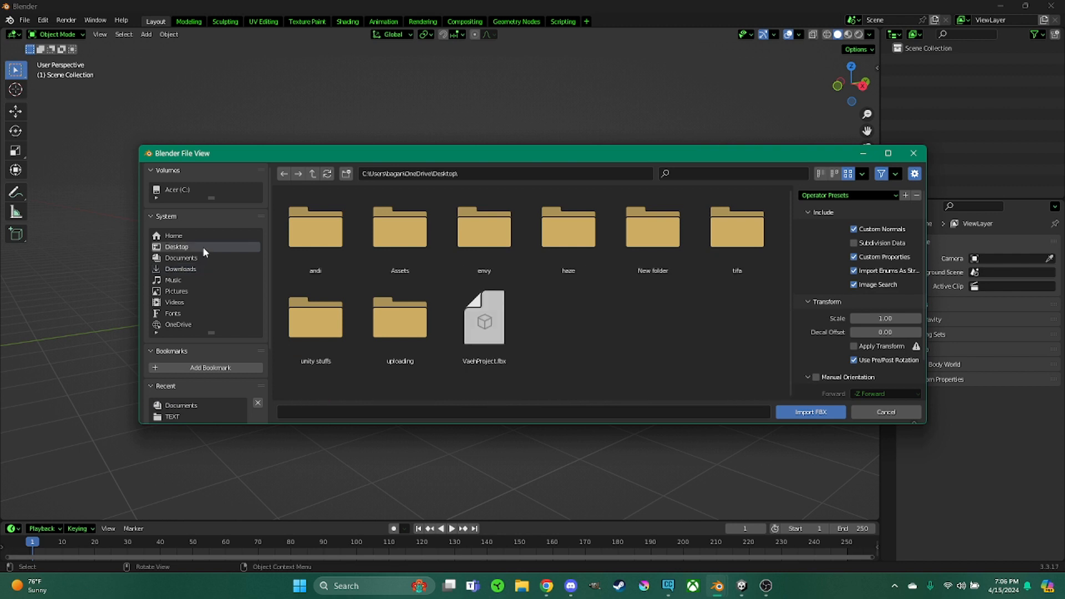
click(338, 244)
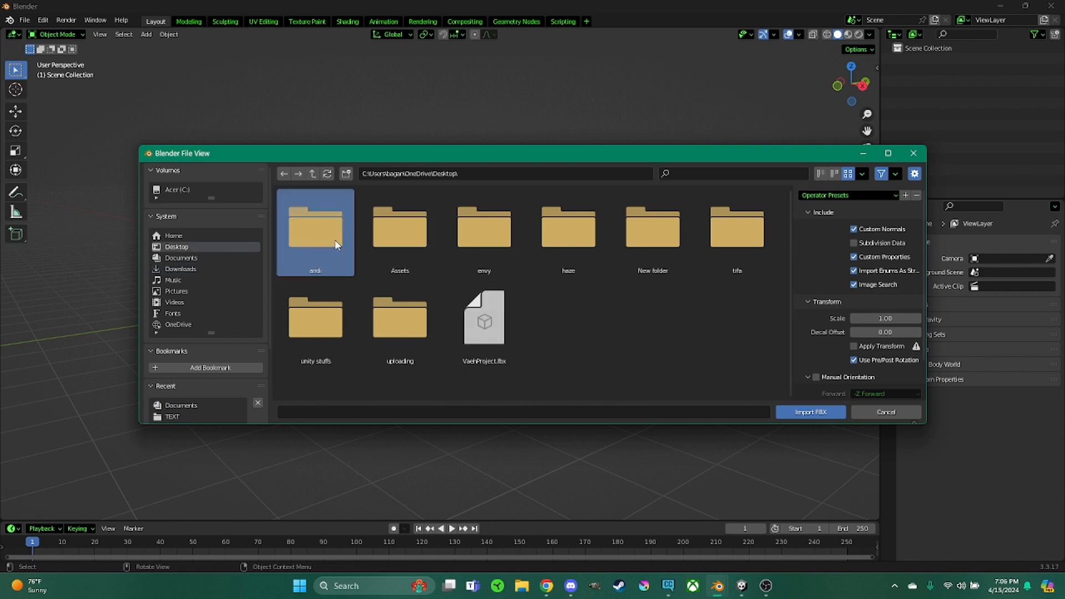
double_click(338, 244)
double_click(399, 239)
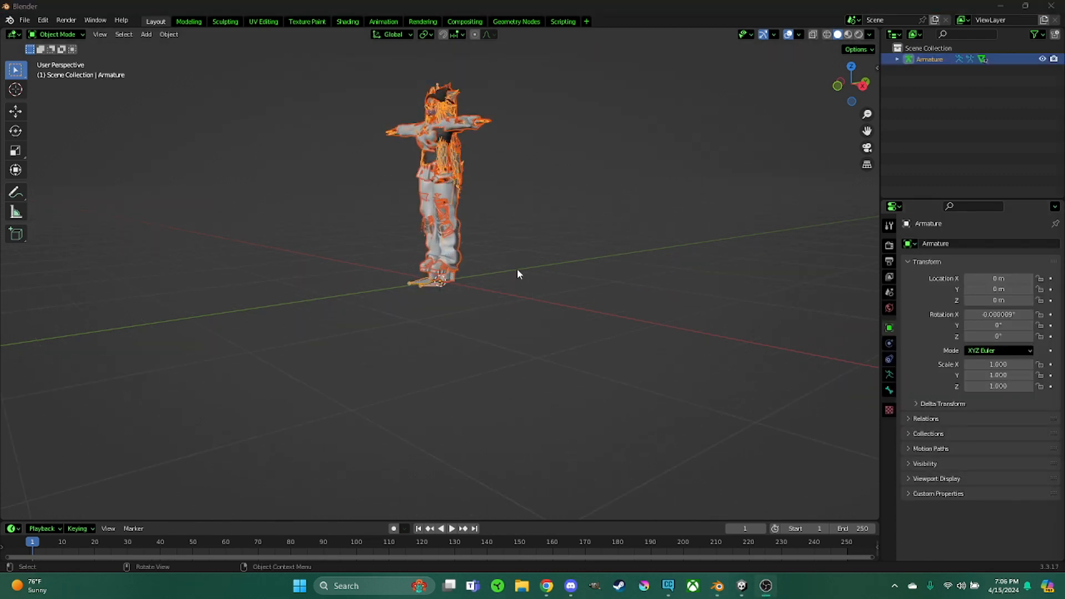
Switch the viewport shading to Material Preview
scroll(517, 274, up, 4)
middle_drag(534, 246, 571, 456)
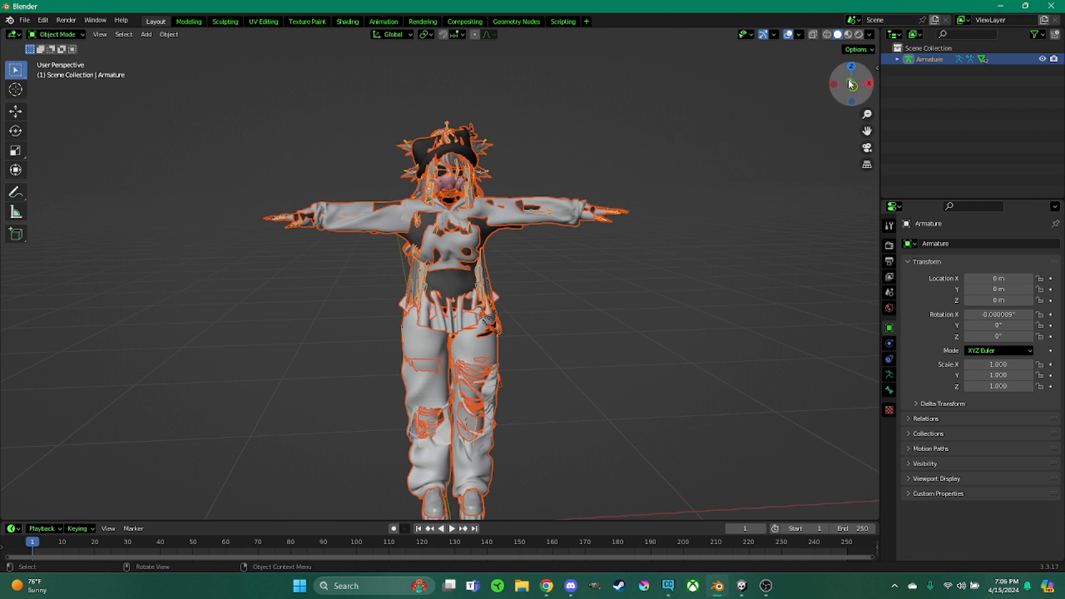
click(847, 36)
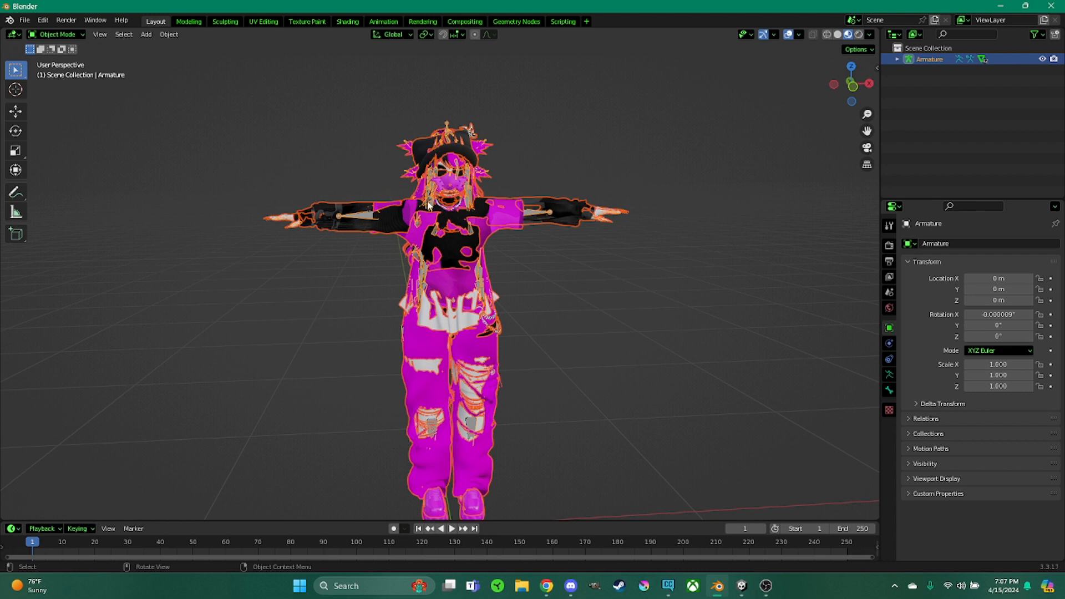
Expand the Armature in the outliner, select the !! BODY mesh and hide the accessory objects
click(897, 59)
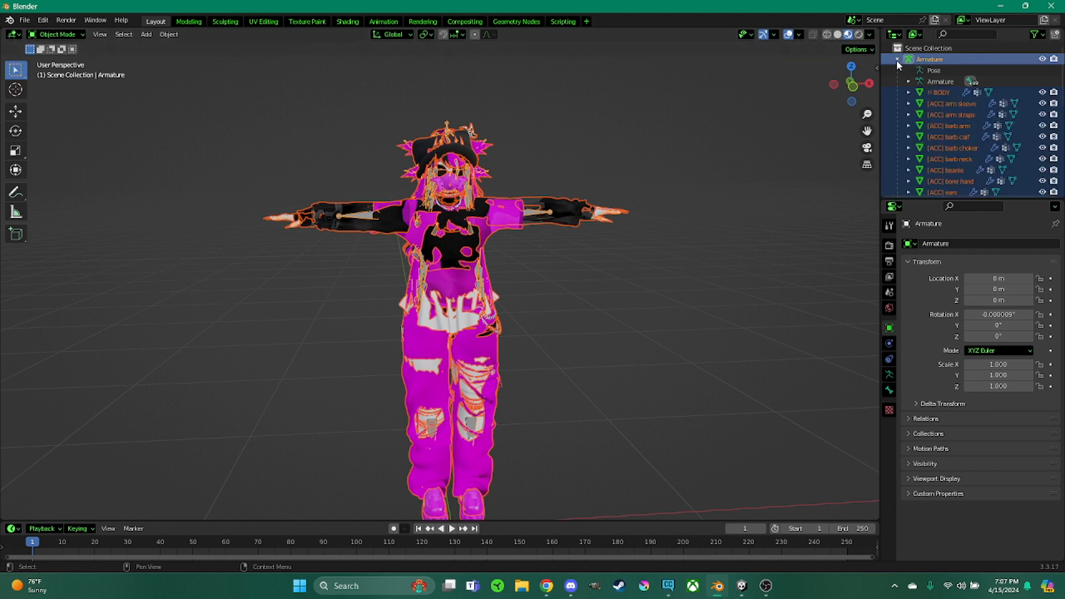
click(1001, 92)
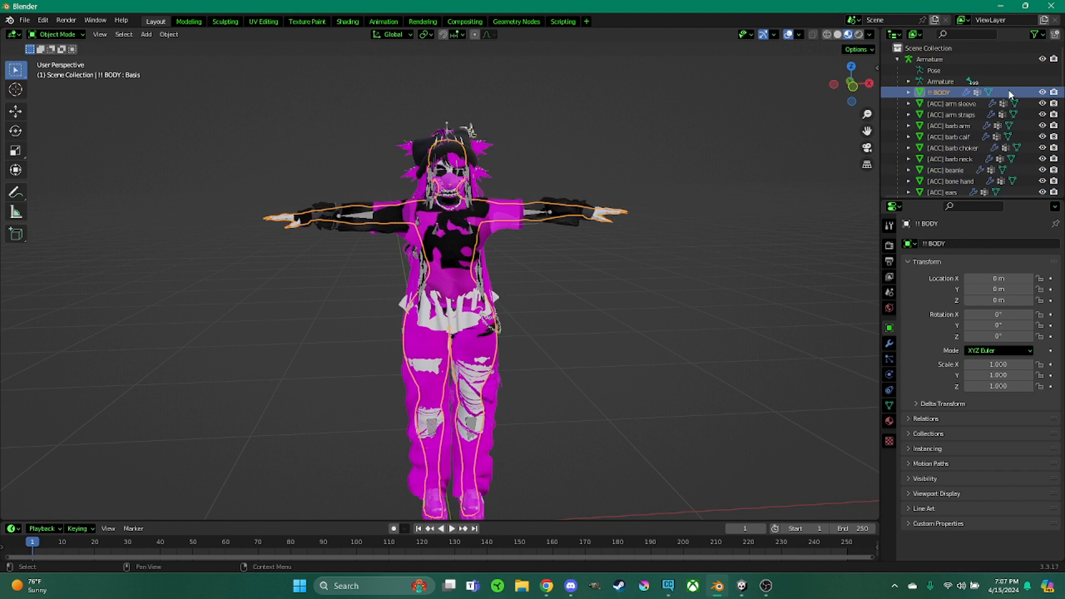
click(1041, 59)
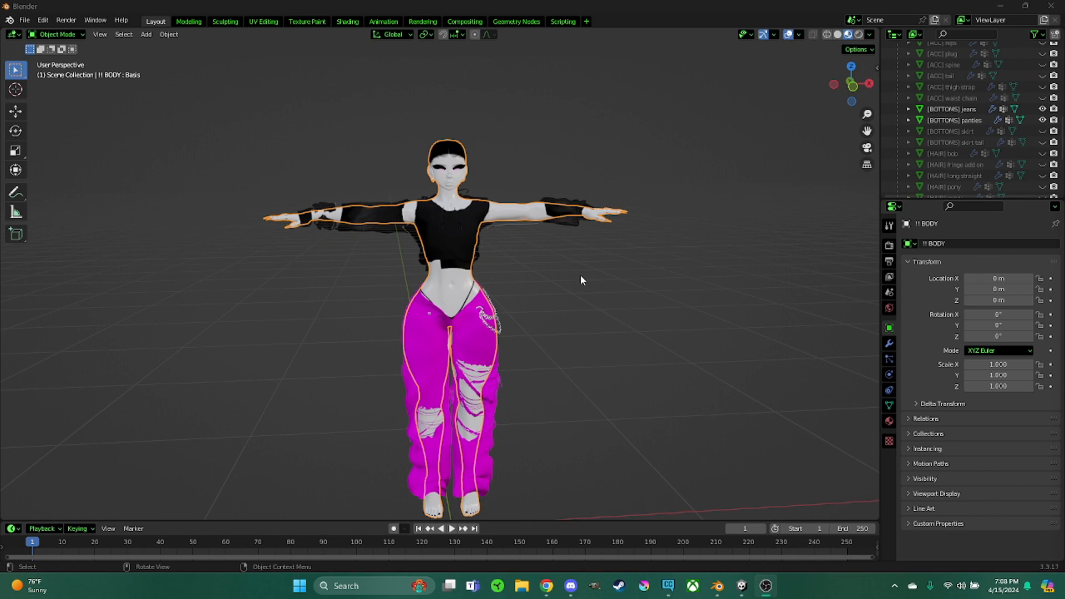
Compare the imported model in Blender against the avatar in Unity
middle_drag(581, 276, 558, 272)
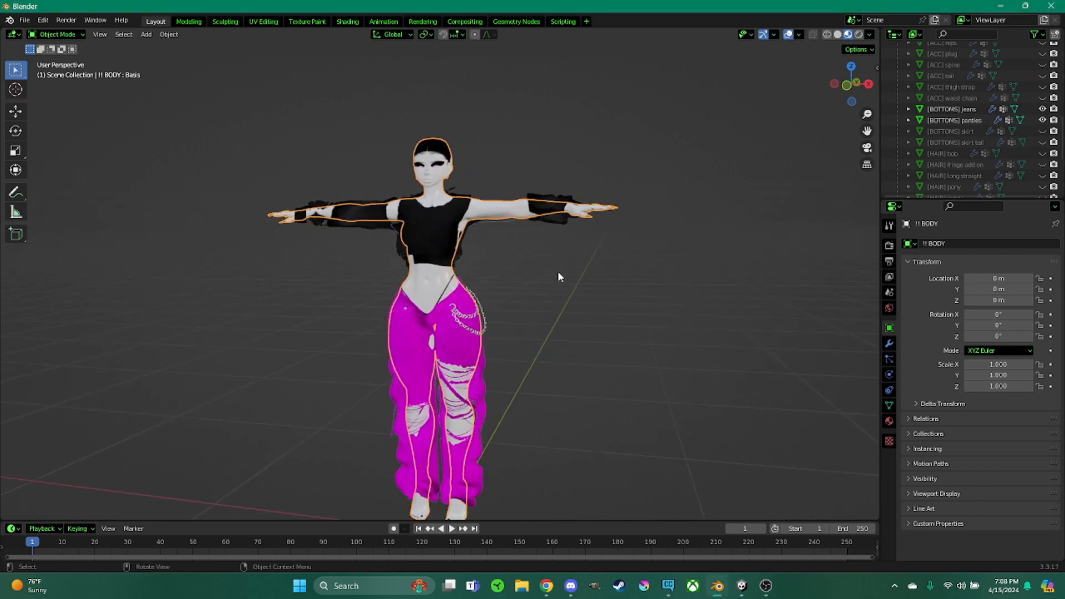
middle_drag(383, 232, 405, 242)
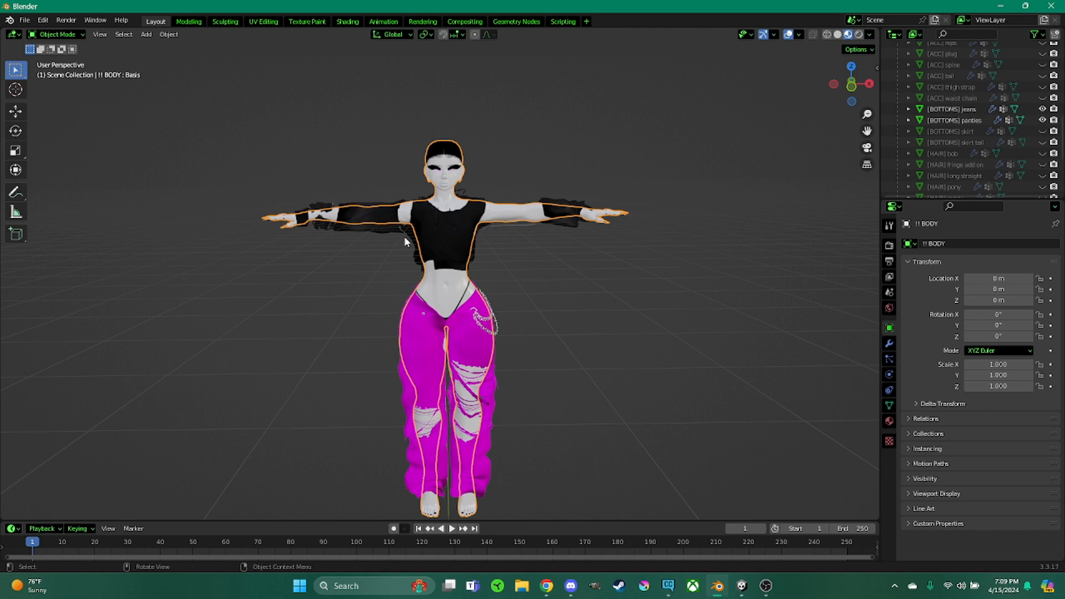
click(741, 585)
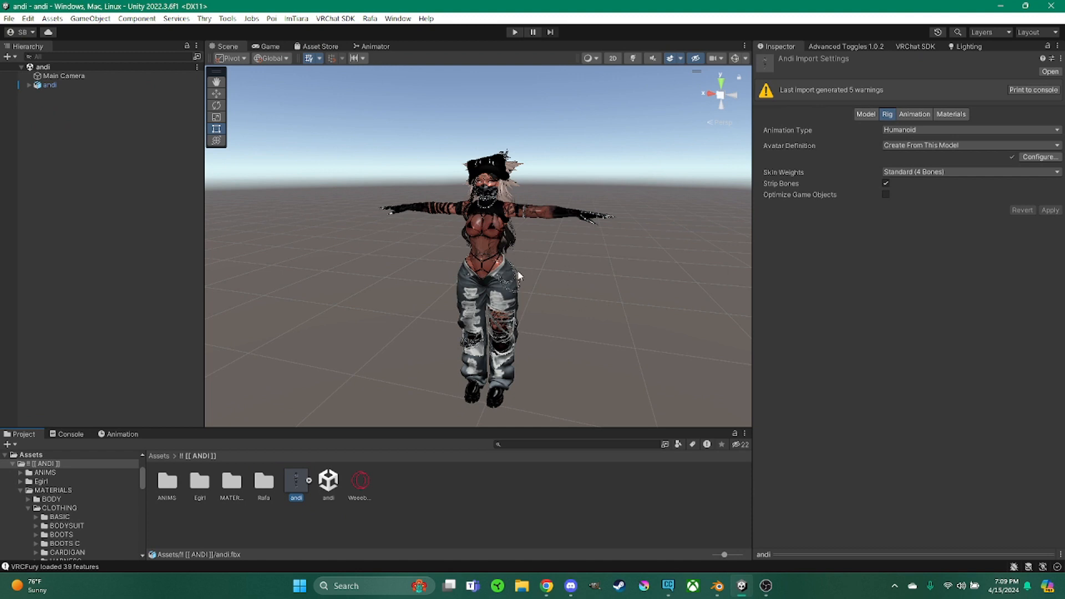
click(717, 586)
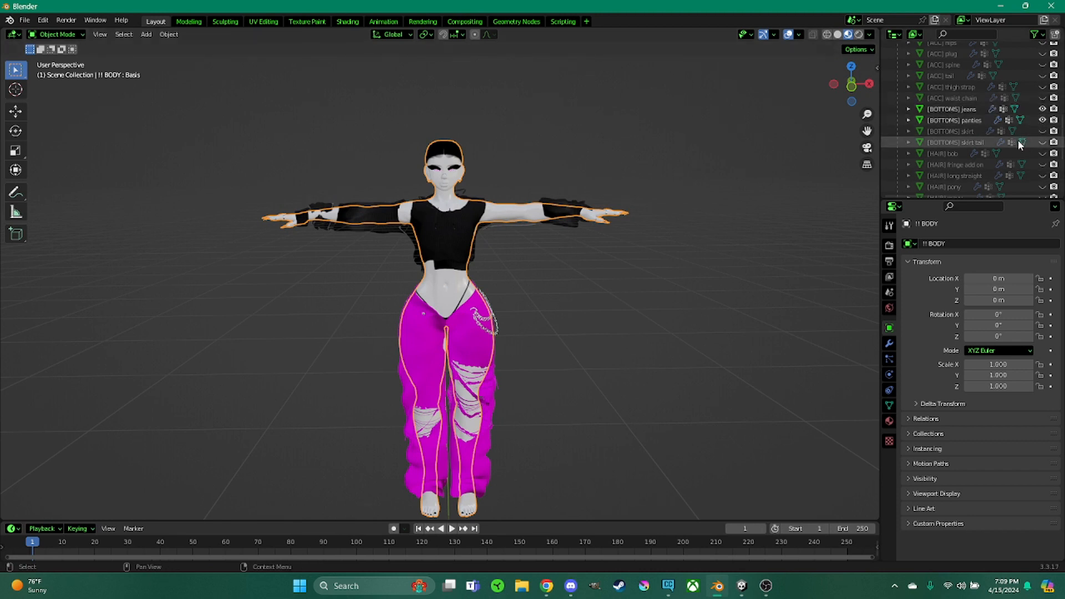
Show the [HAIR] long straight and [HAIR] fringe add on objects in the viewport
click(1040, 180)
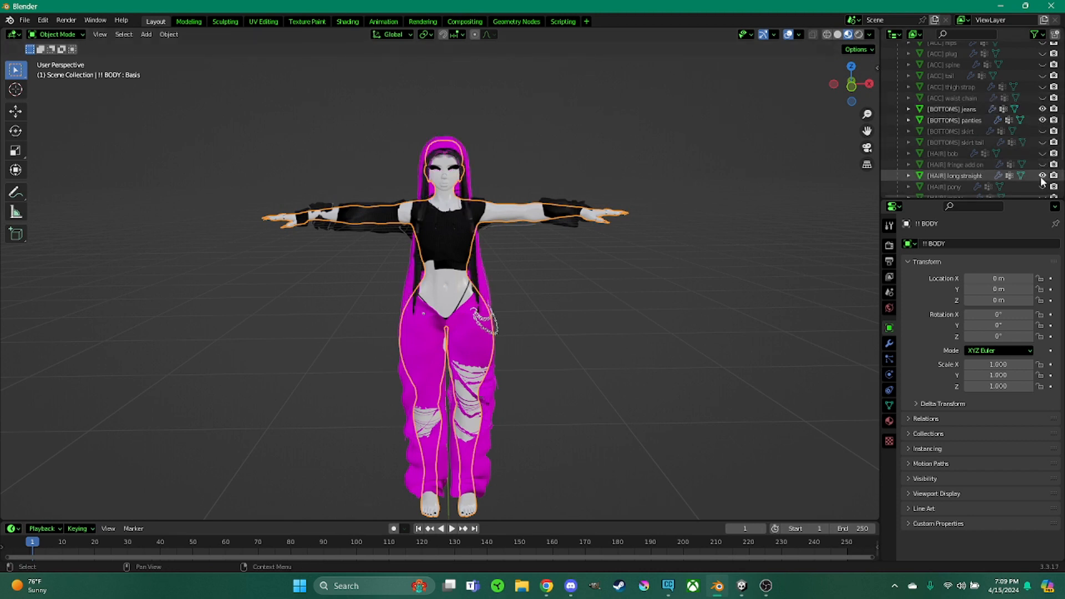
scroll(1040, 181, down, 2)
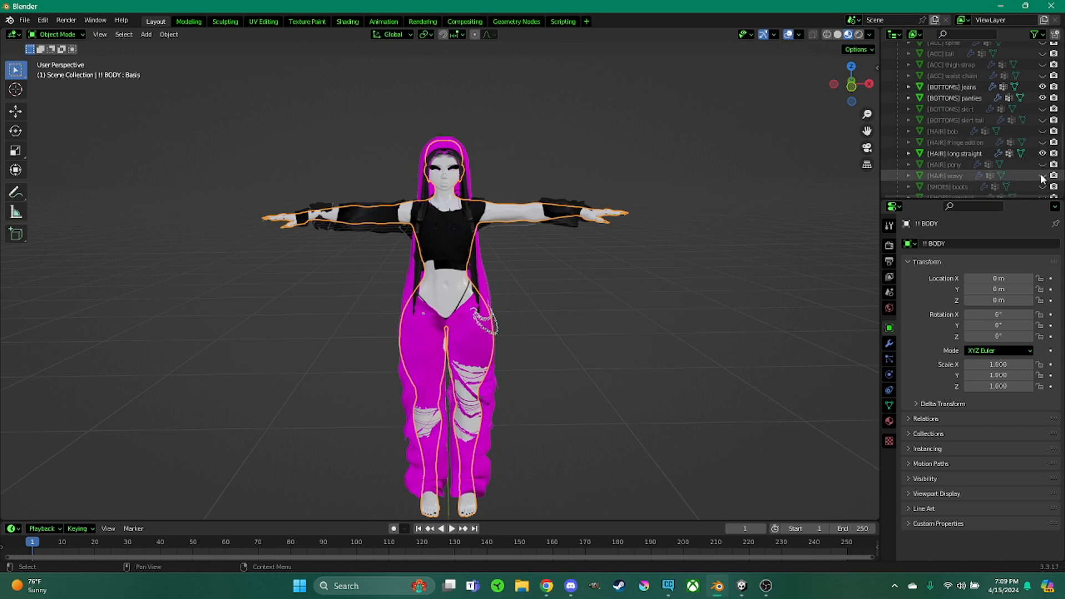
scroll(1041, 177, down, 2)
scroll(1038, 161, up, 2)
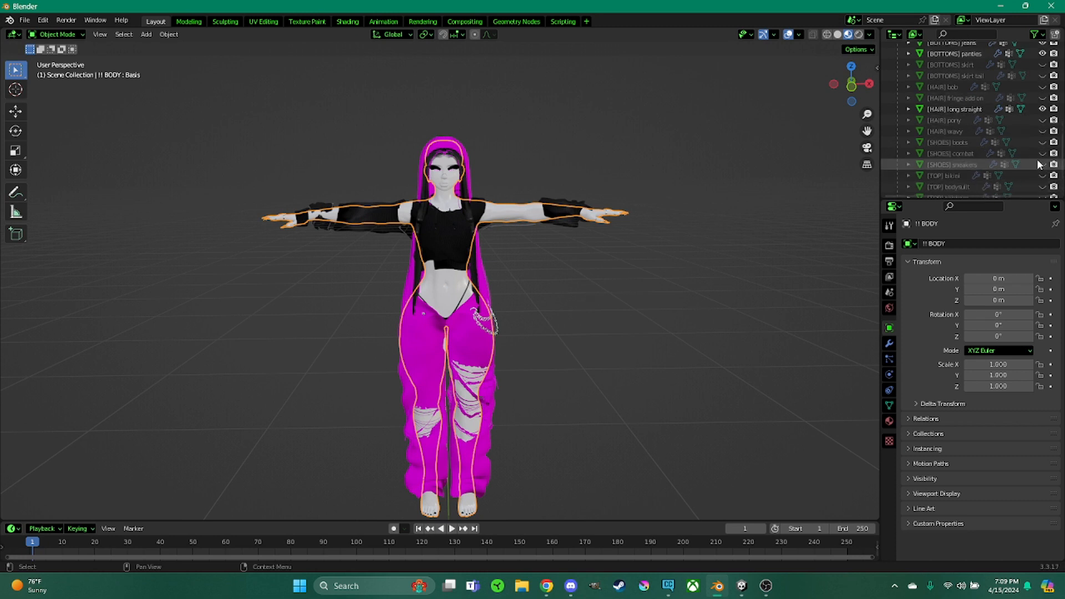
click(1042, 143)
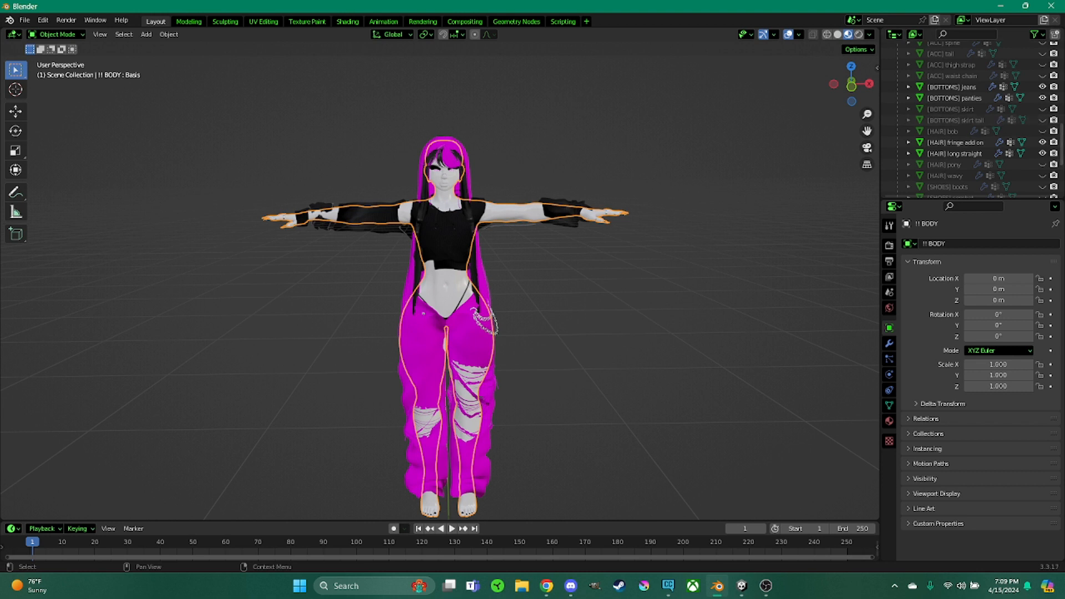
Toggle the [BOTTOMS] skirt tail's viewport visibility and disable it in renders
click(1042, 120)
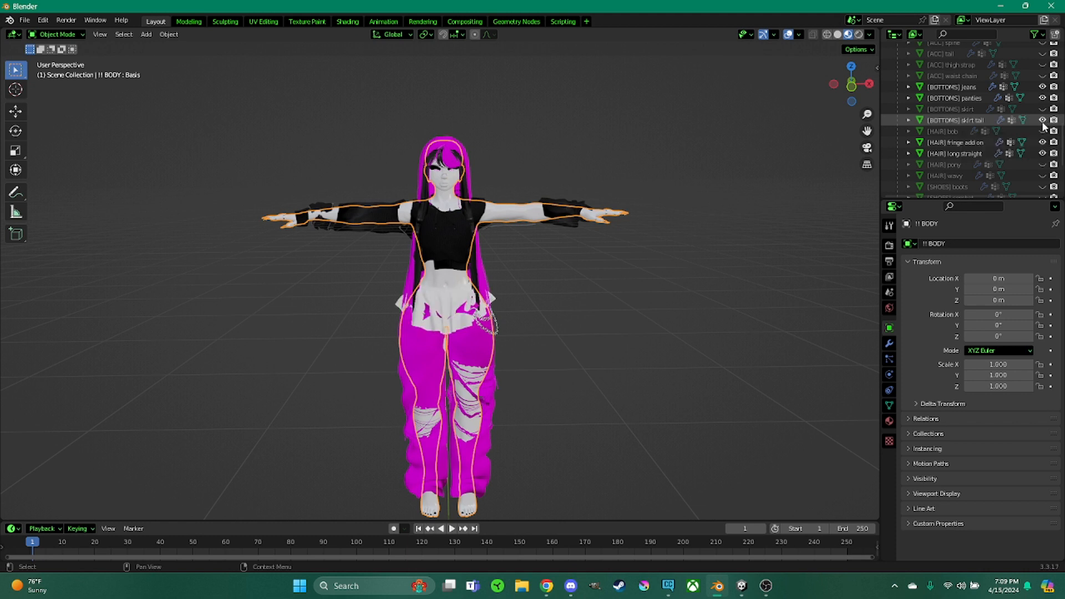
click(1043, 124)
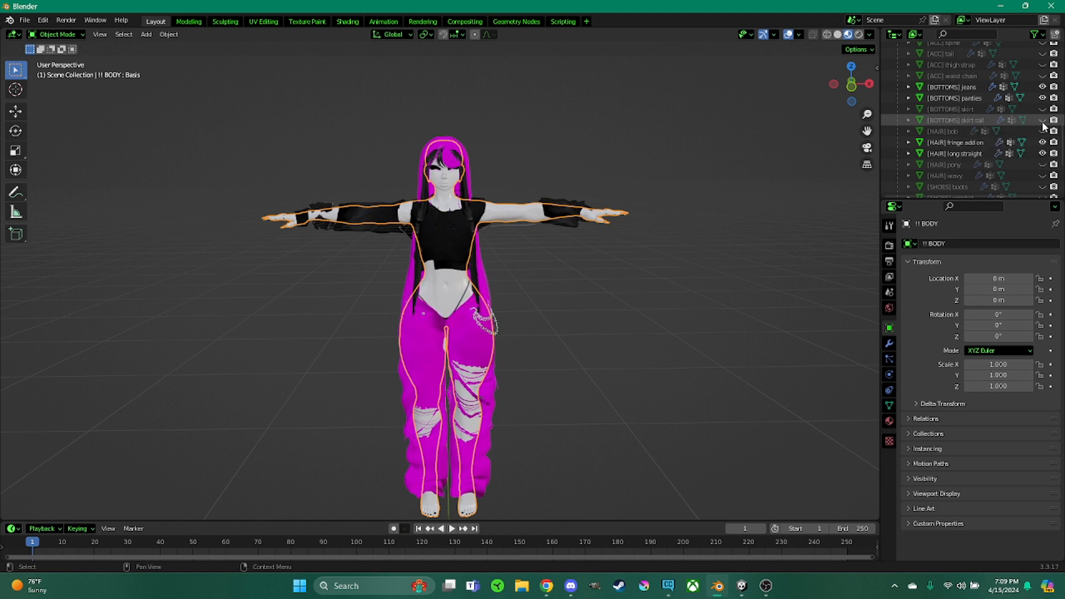
click(1043, 120)
click(1043, 121)
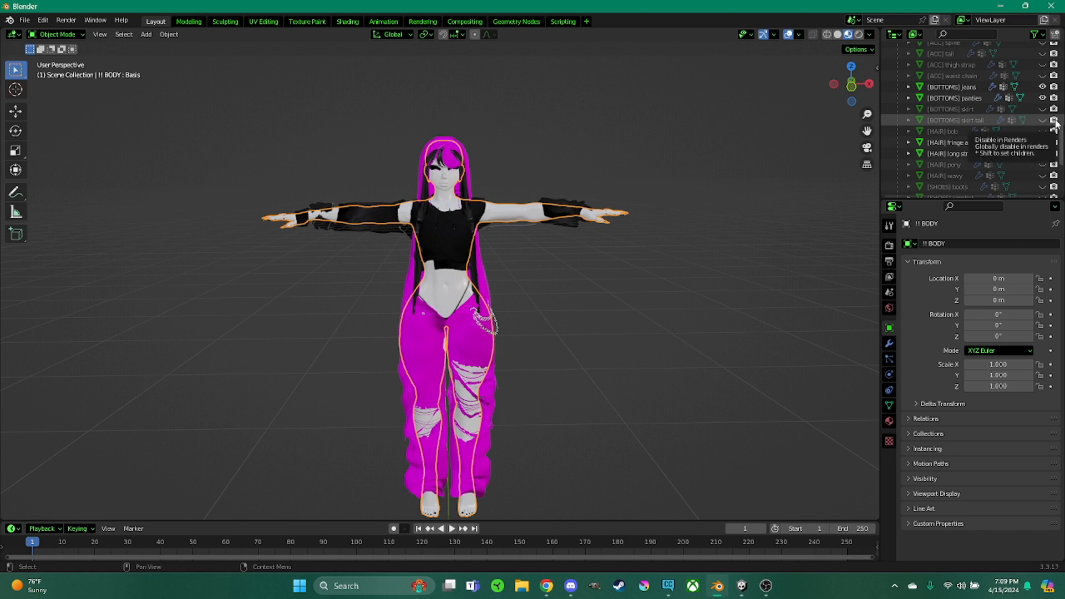
click(1054, 121)
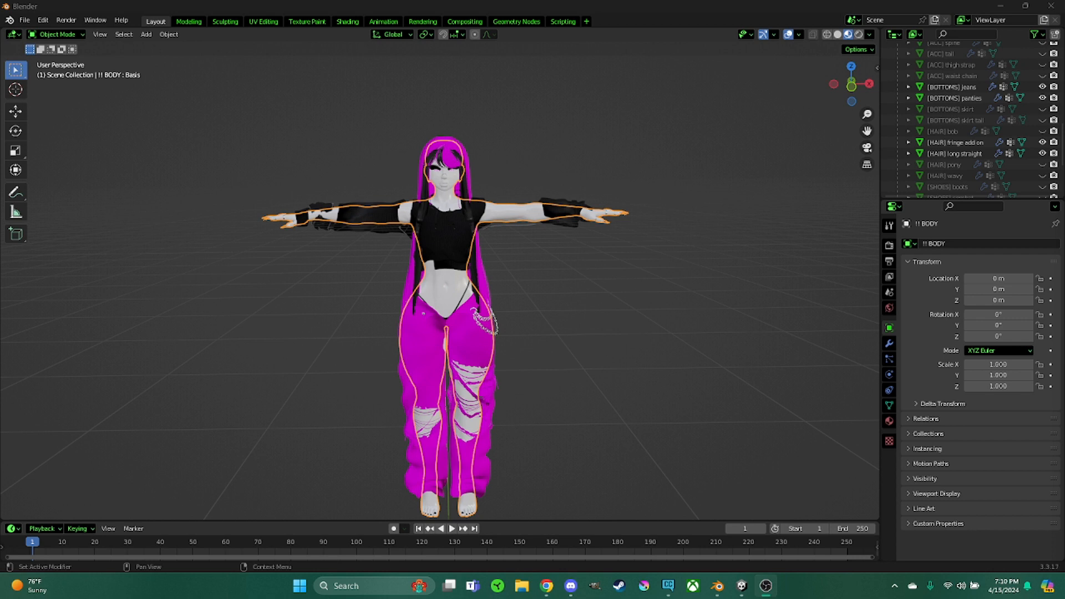
Open the body's material properties and inspect the head, eye1 and lashbrow materials
click(887, 422)
click(888, 421)
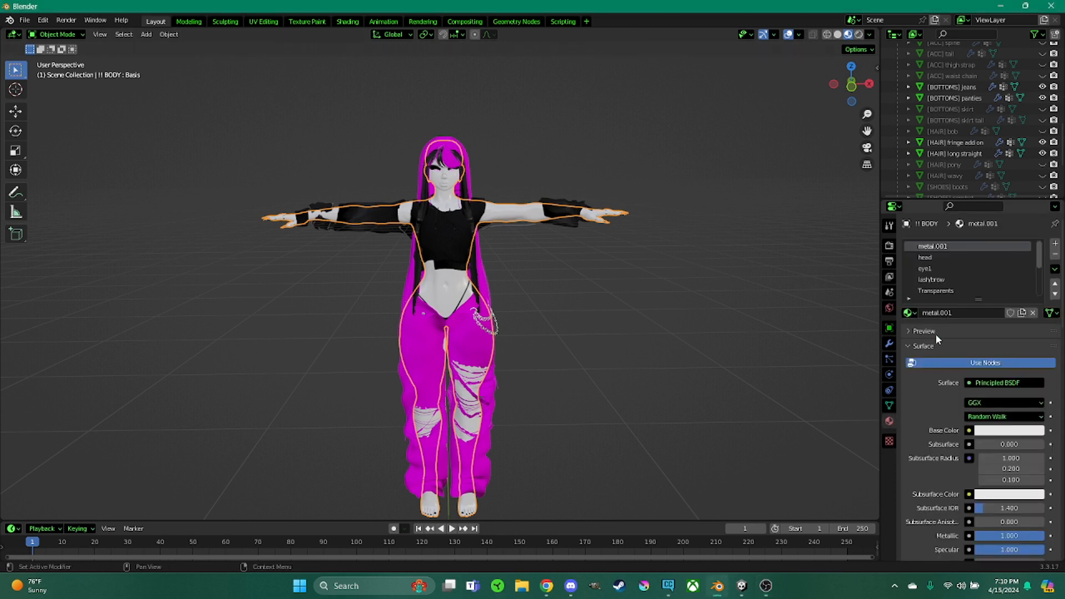
click(926, 257)
click(928, 268)
click(931, 279)
scroll(934, 283, down, 2)
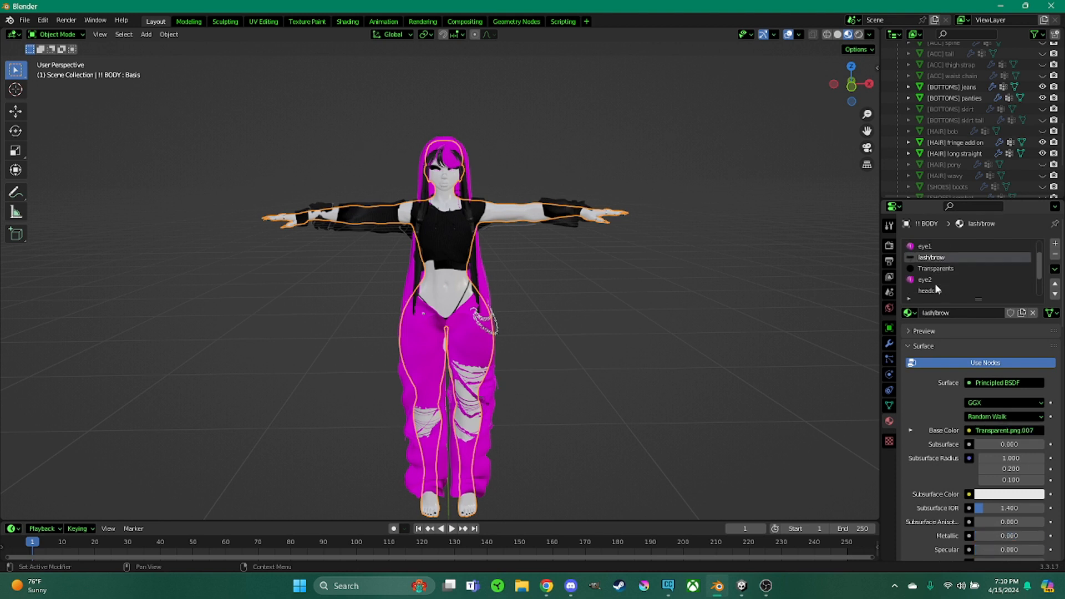
scroll(933, 283, up, 2)
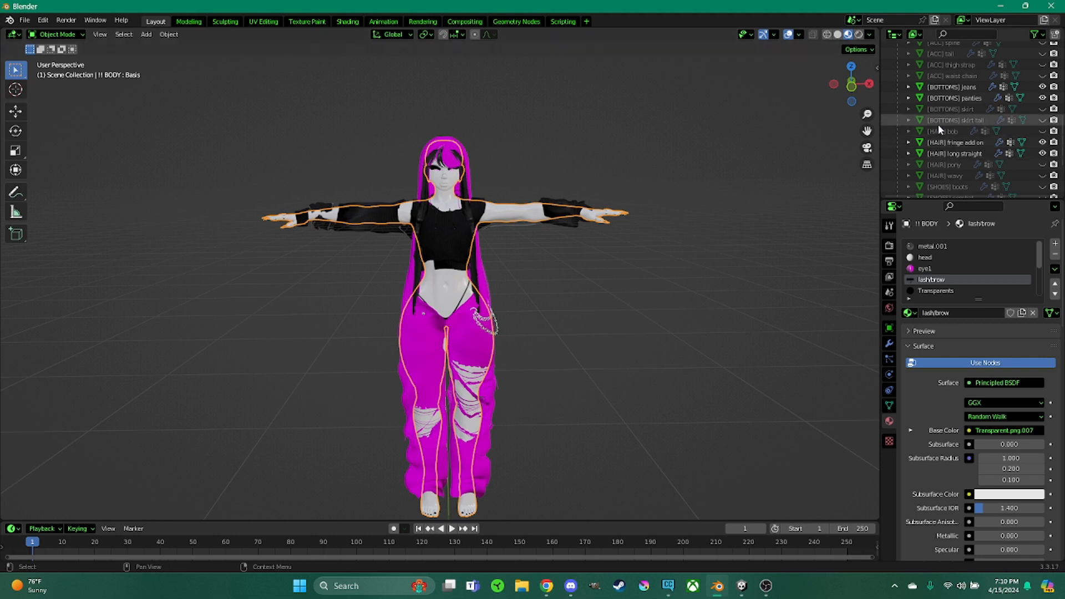
Assign weeebymarked1.png from the Desktop andi folder as the MMD texture of the body's head material
click(964, 88)
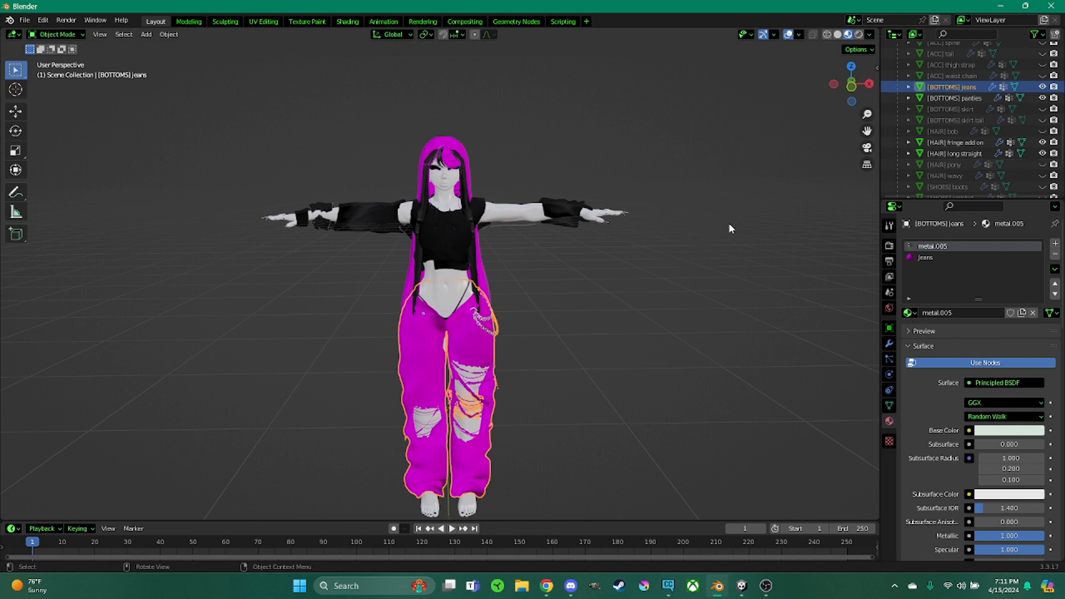
click(450, 200)
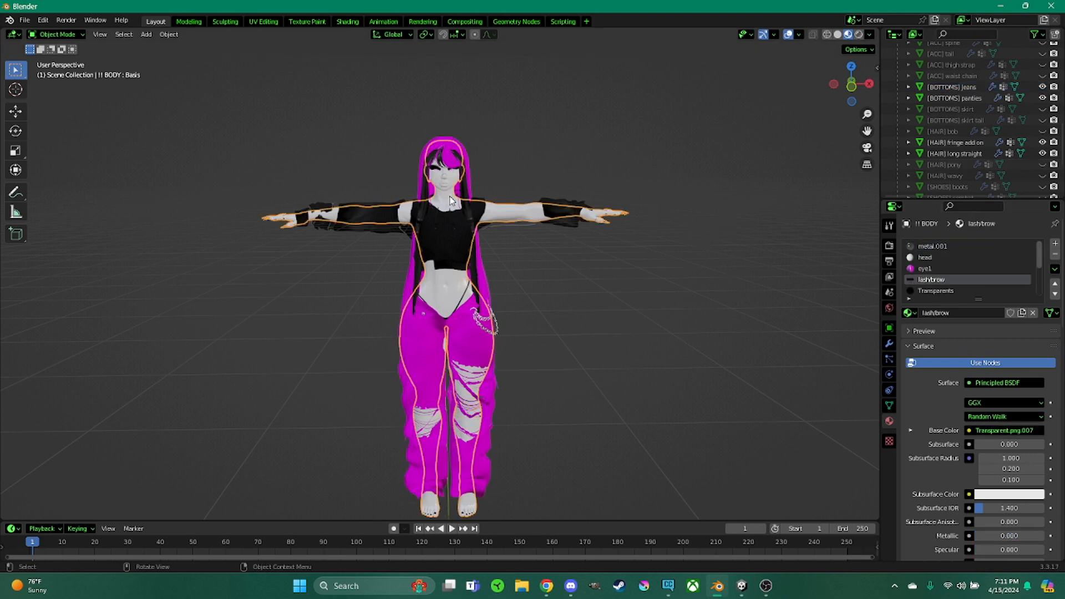
click(923, 258)
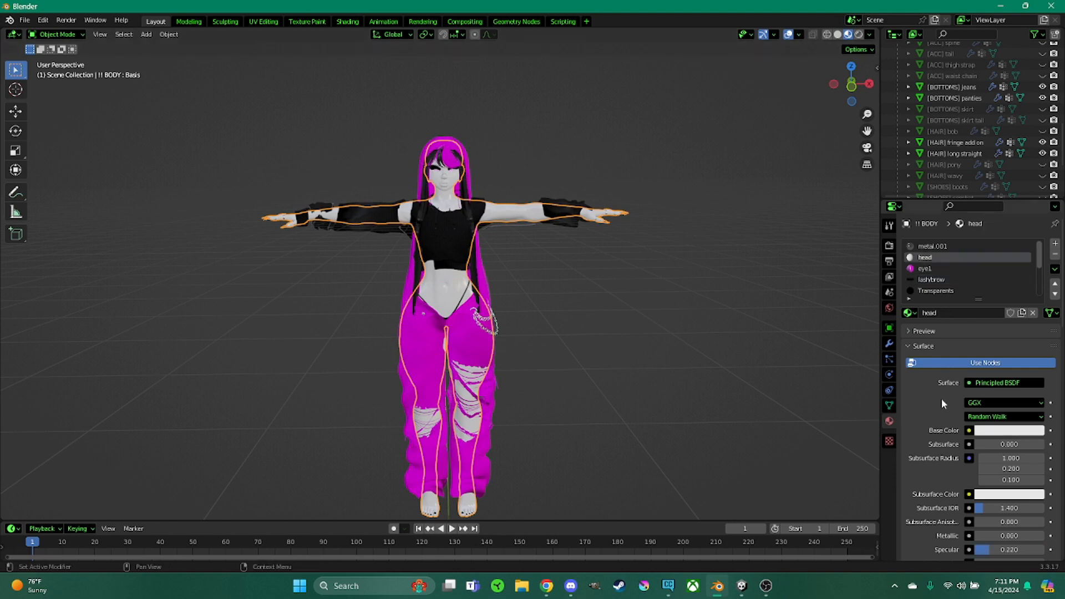
scroll(941, 398, down, 8)
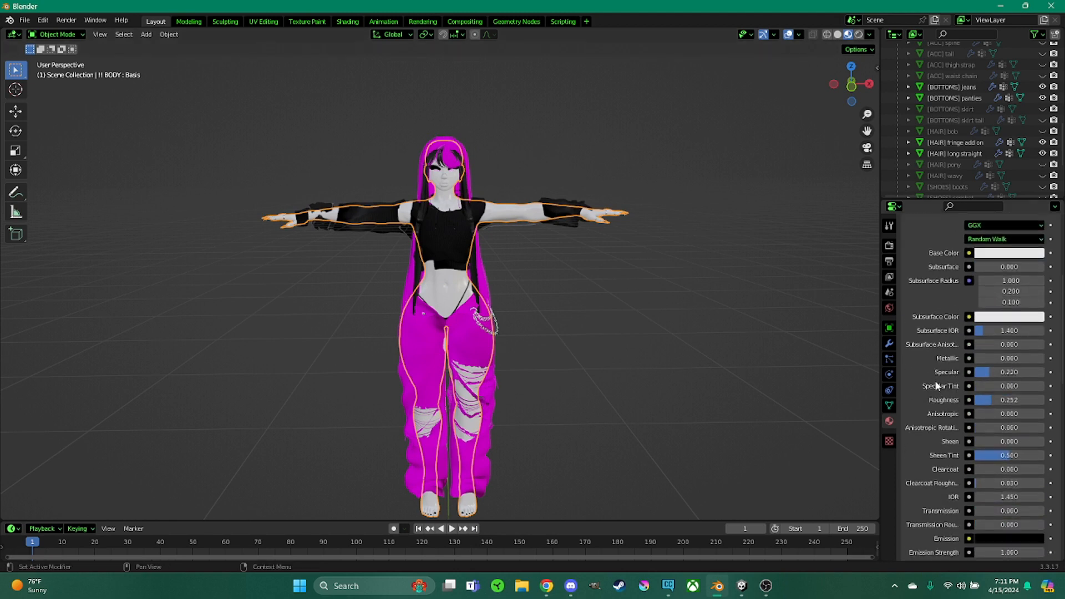
scroll(936, 386, down, 15)
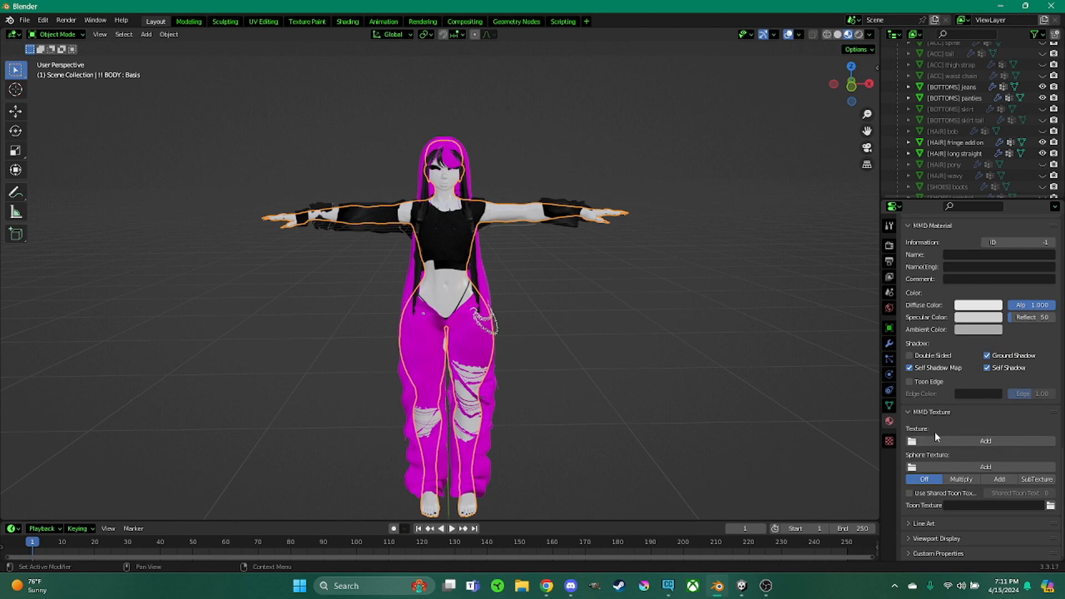
click(939, 440)
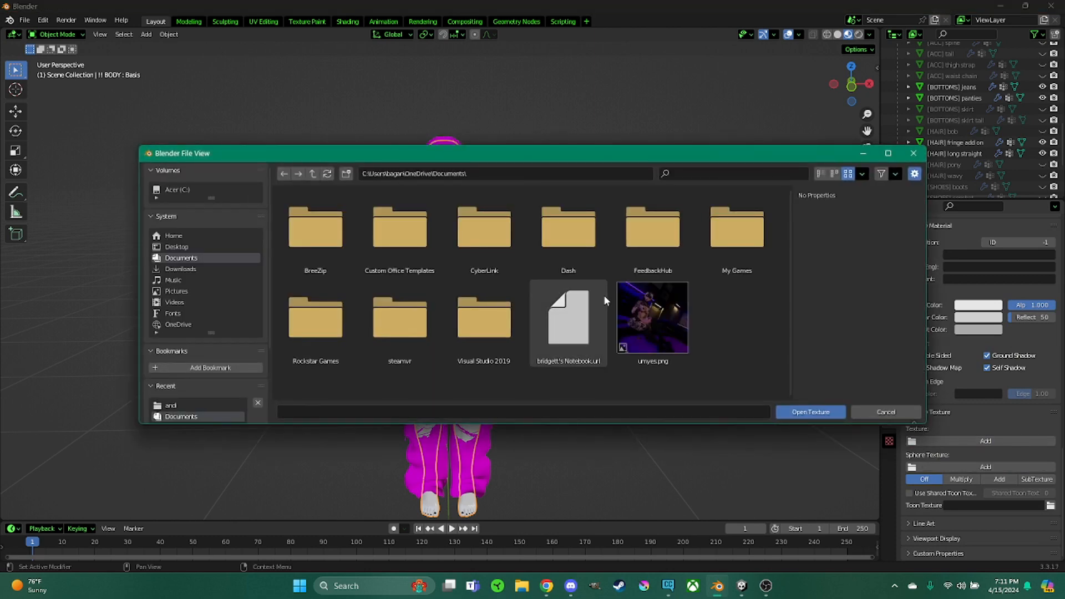
click(211, 247)
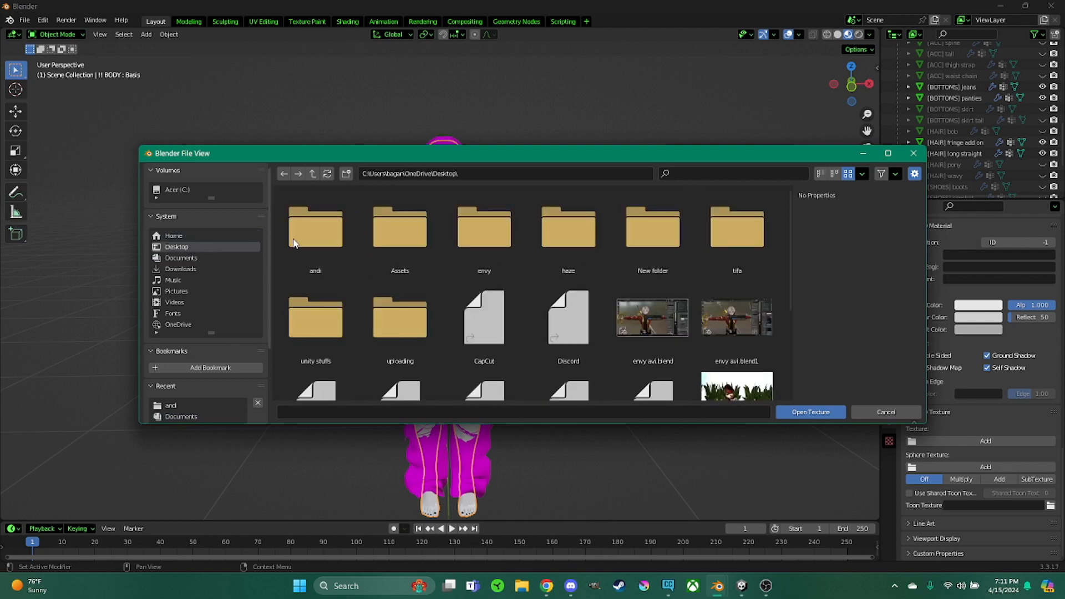
double_click(324, 245)
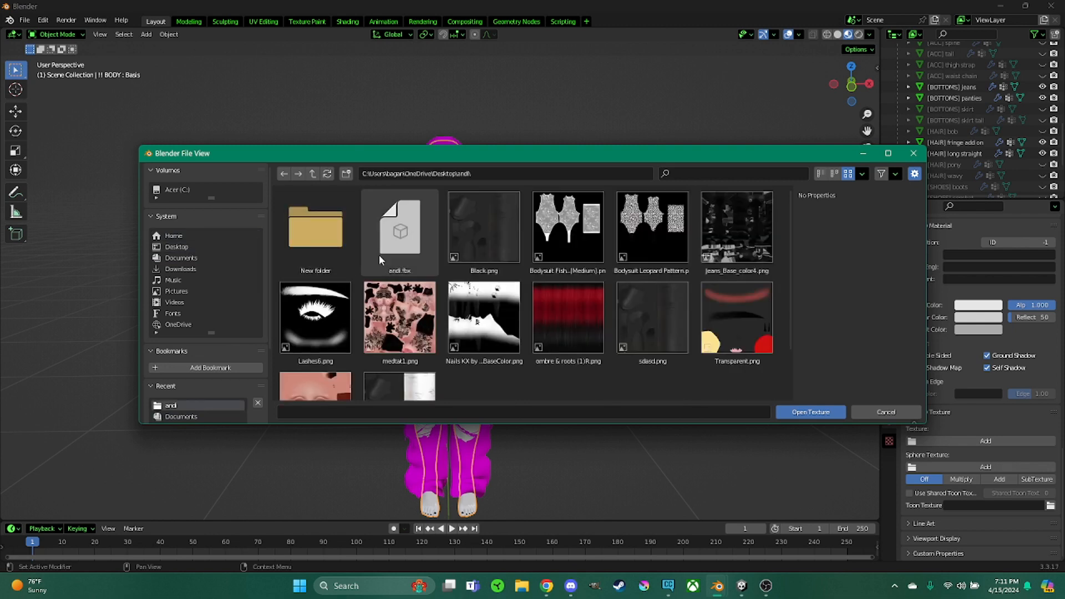
scroll(378, 254, down, 3)
double_click(322, 344)
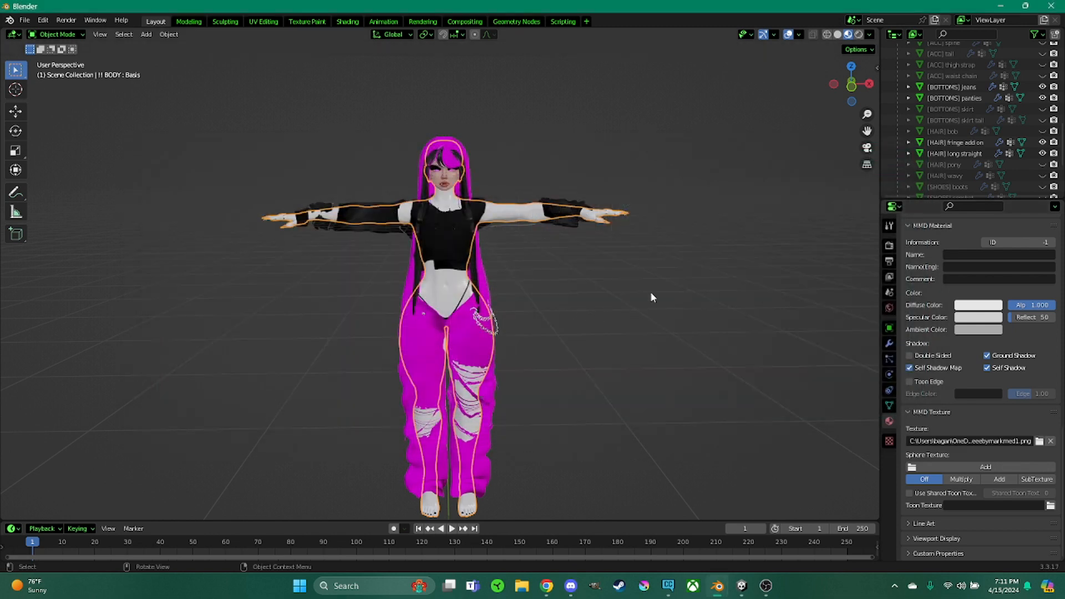
Set the head material's Reflect value to 1
scroll(509, 237, up, 5)
shift+middle_drag(565, 214, 565, 395)
scroll(568, 346, up, 2)
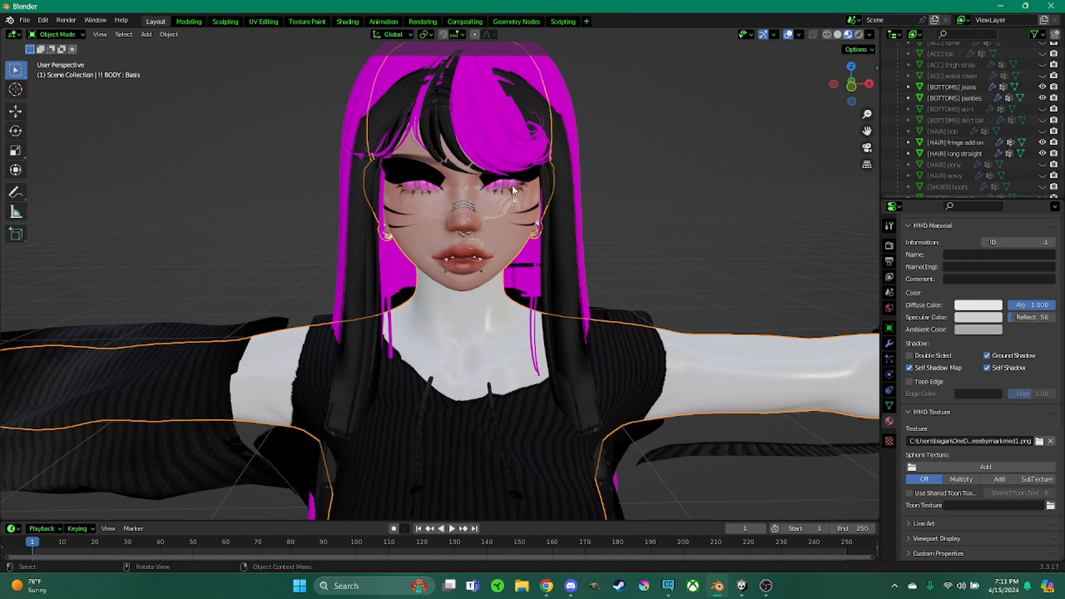
scroll(991, 313, up, 8)
scroll(992, 313, up, 8)
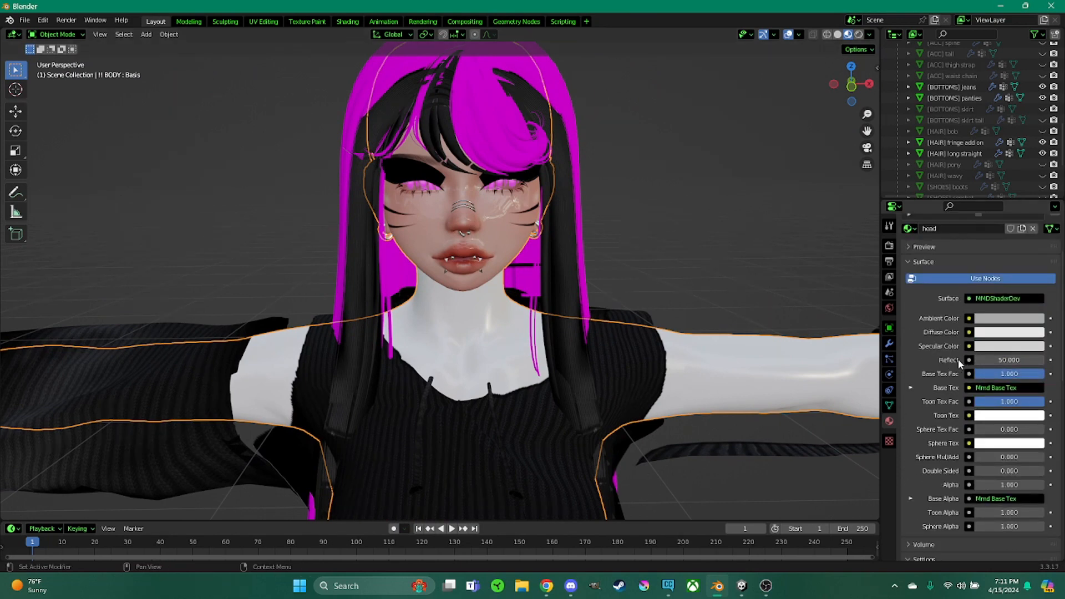
double_click(1006, 360)
text(1)
key(Return)
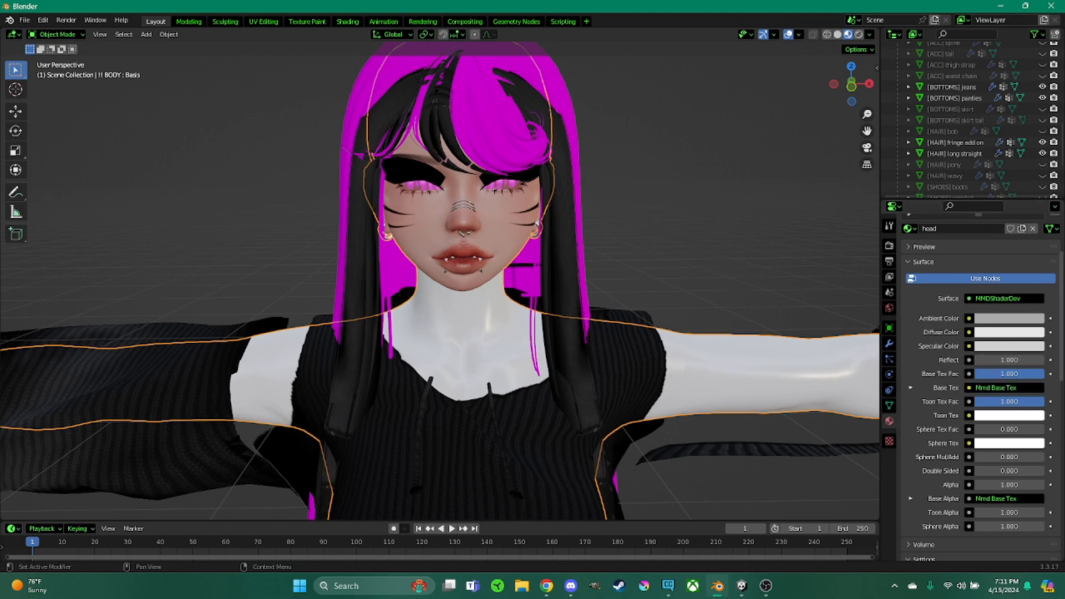
Select the Body material and add medtat1.png from the andi folder as its MMD texture
scroll(627, 258, down, 2)
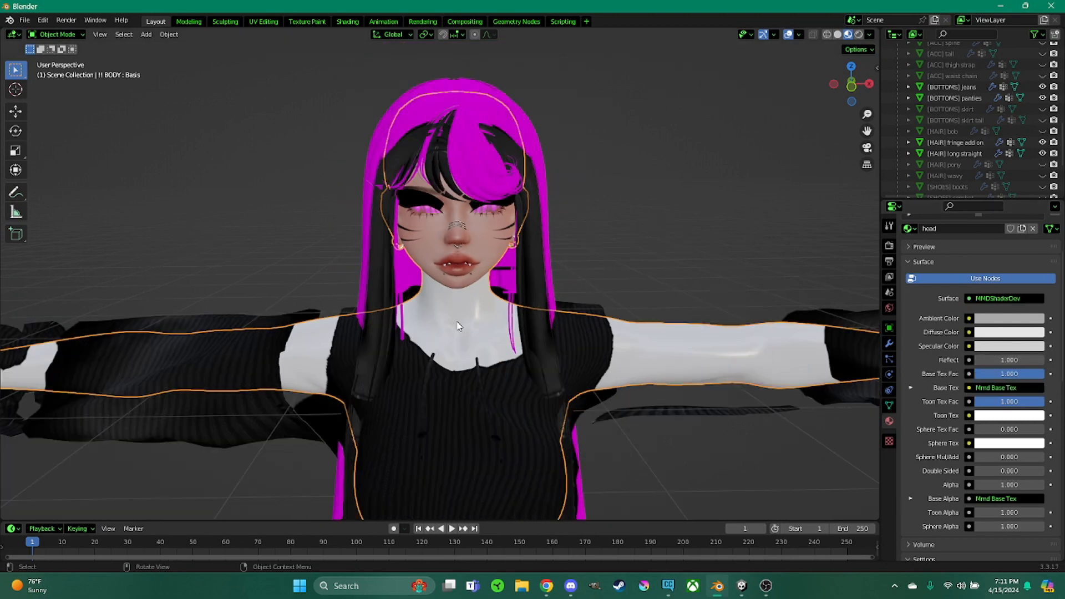
scroll(934, 288, up, 4)
scroll(935, 272, down, 5)
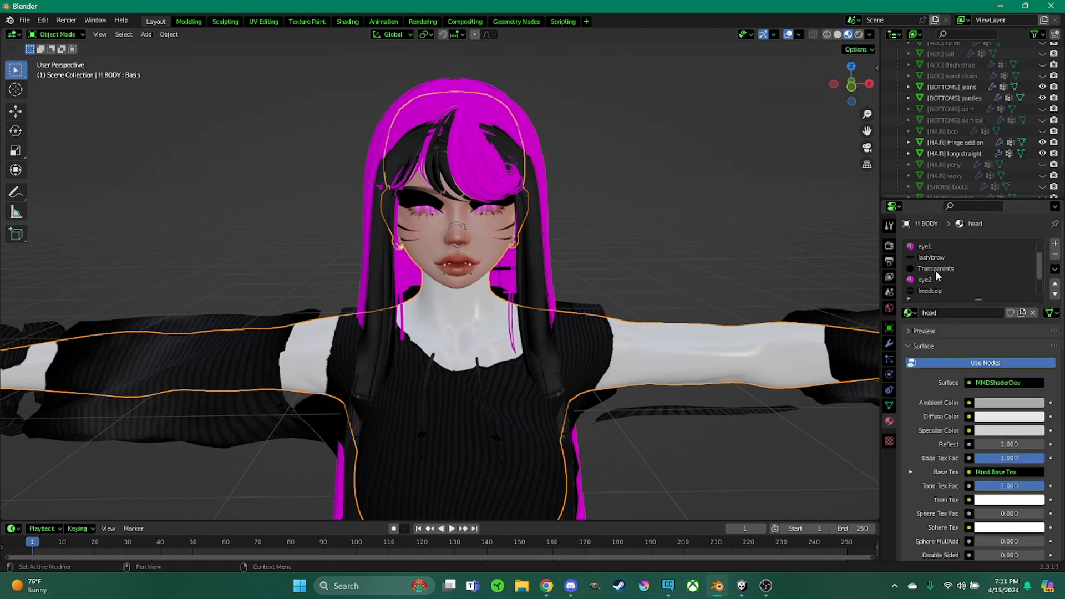
click(930, 269)
scroll(934, 394, down, 20)
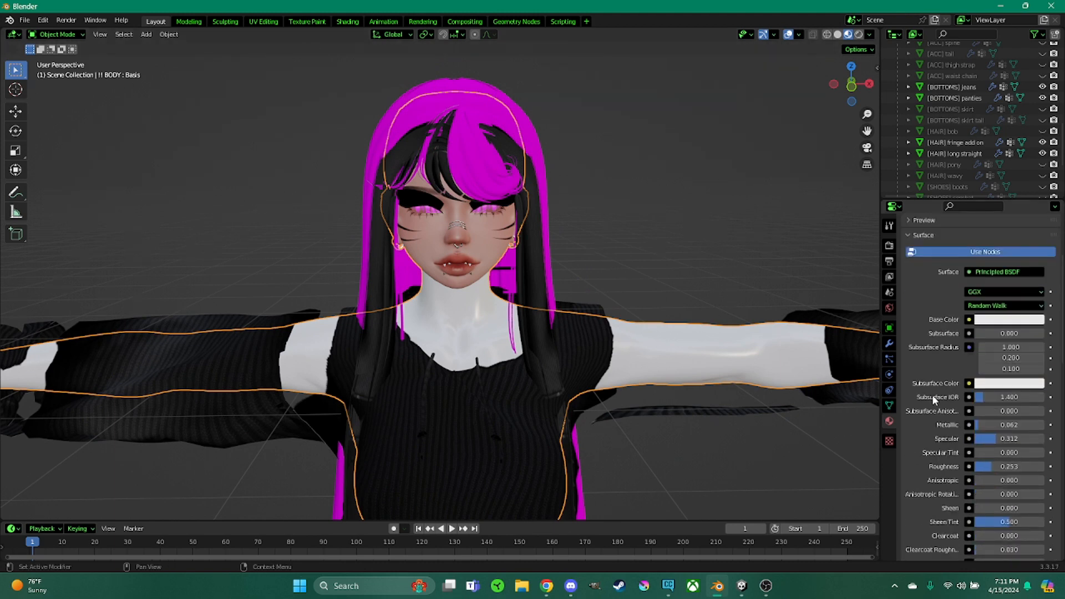
scroll(920, 392, down, 1)
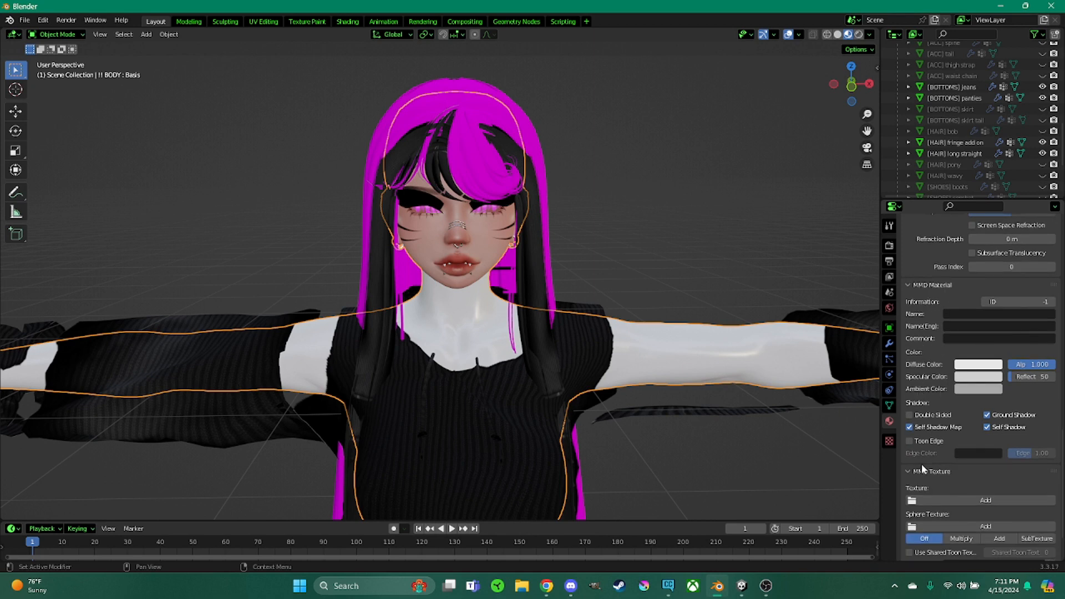
click(940, 499)
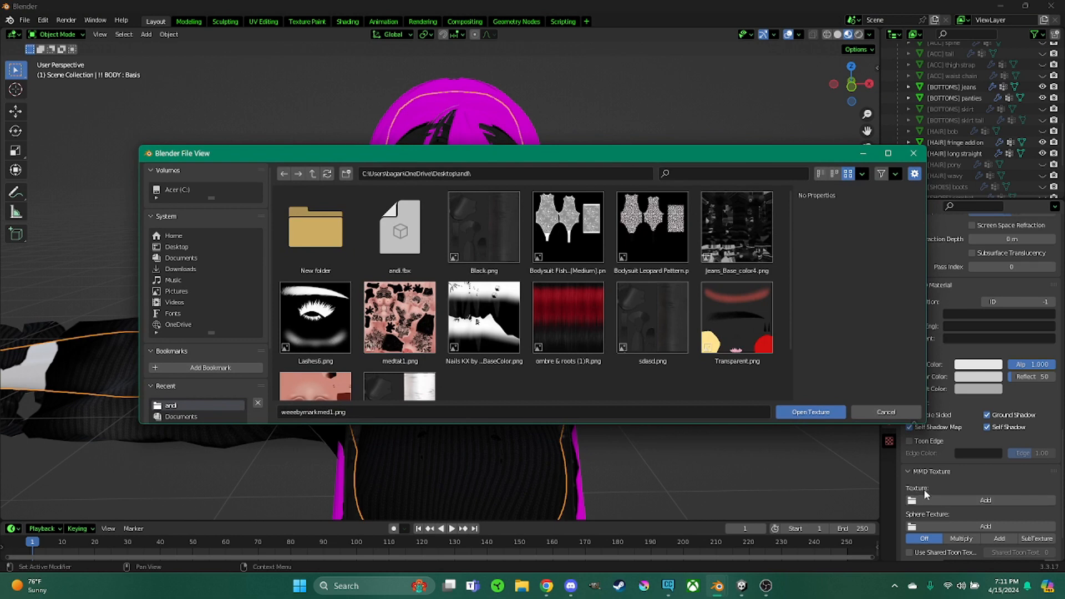
double_click(397, 320)
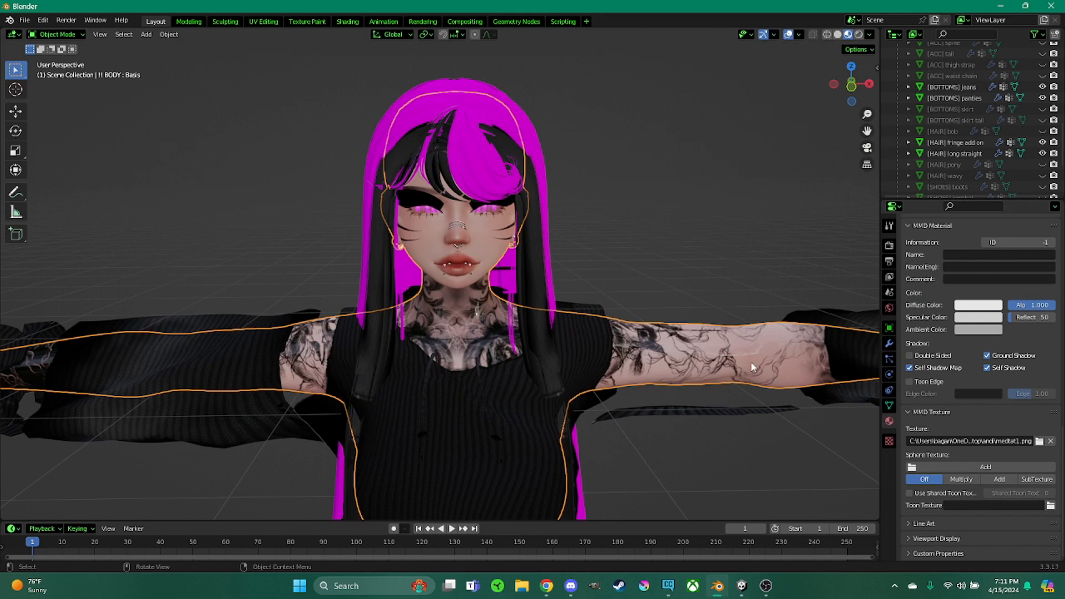
Set the Body material's Reflect value to 1
scroll(986, 373, up, 10)
scroll(985, 373, up, 12)
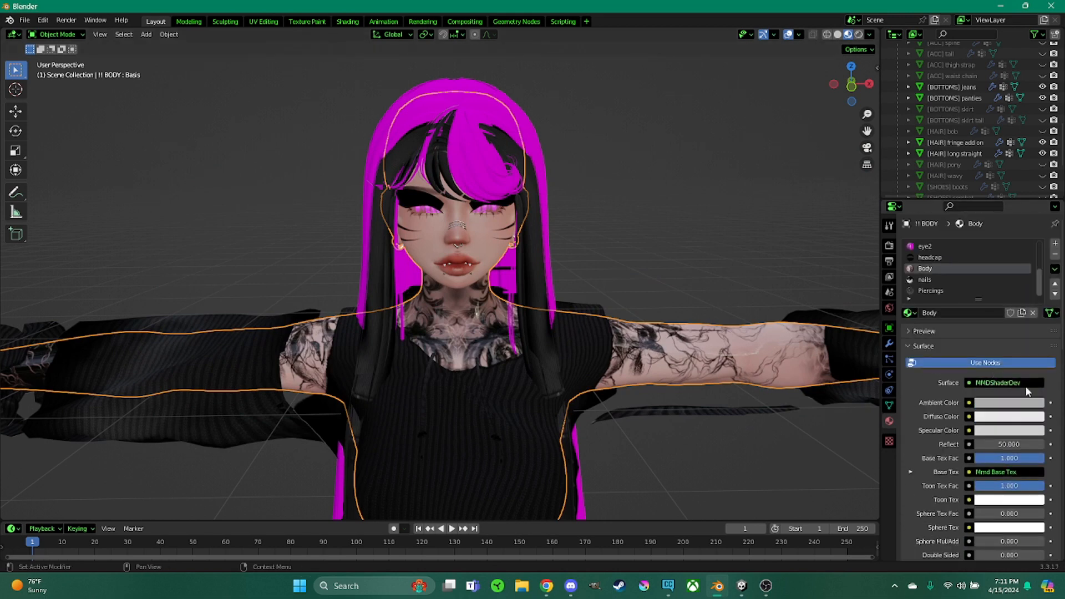
drag(1007, 445, 943, 445)
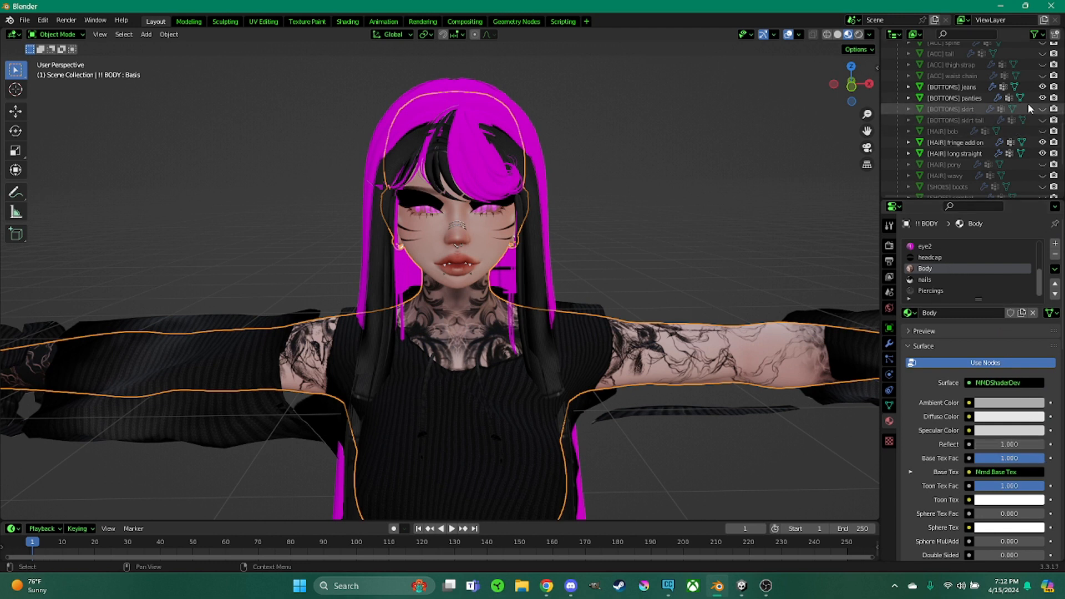
Hide the [HAIR] fringe add on and [HAIR] long straight objects in the viewport
click(1041, 142)
click(1041, 154)
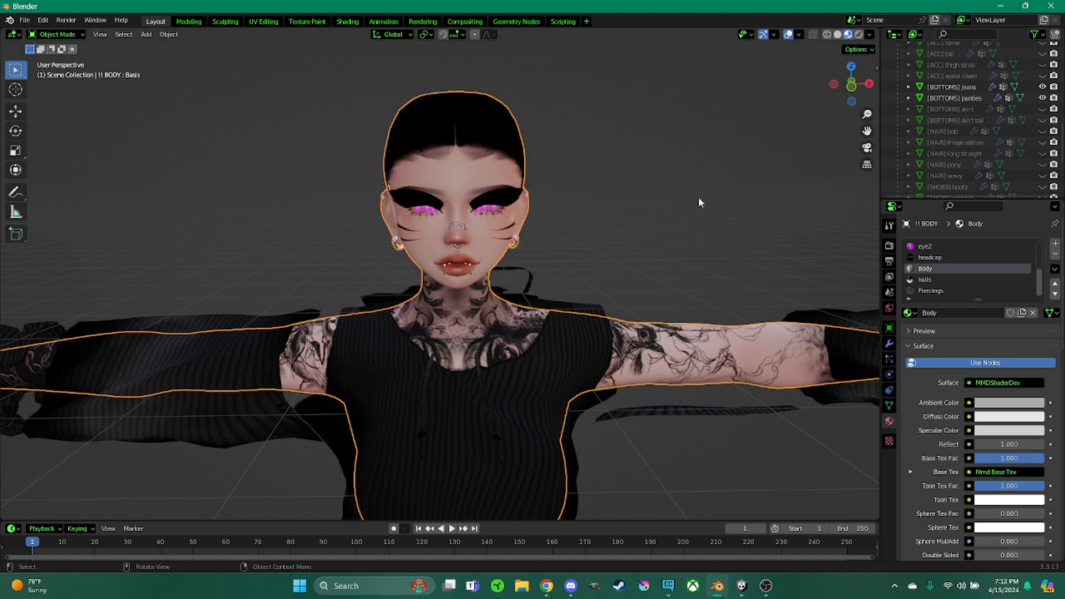
Inspect the headcap material, then set the eye1 material's Blend Mode to Opaque
click(946, 256)
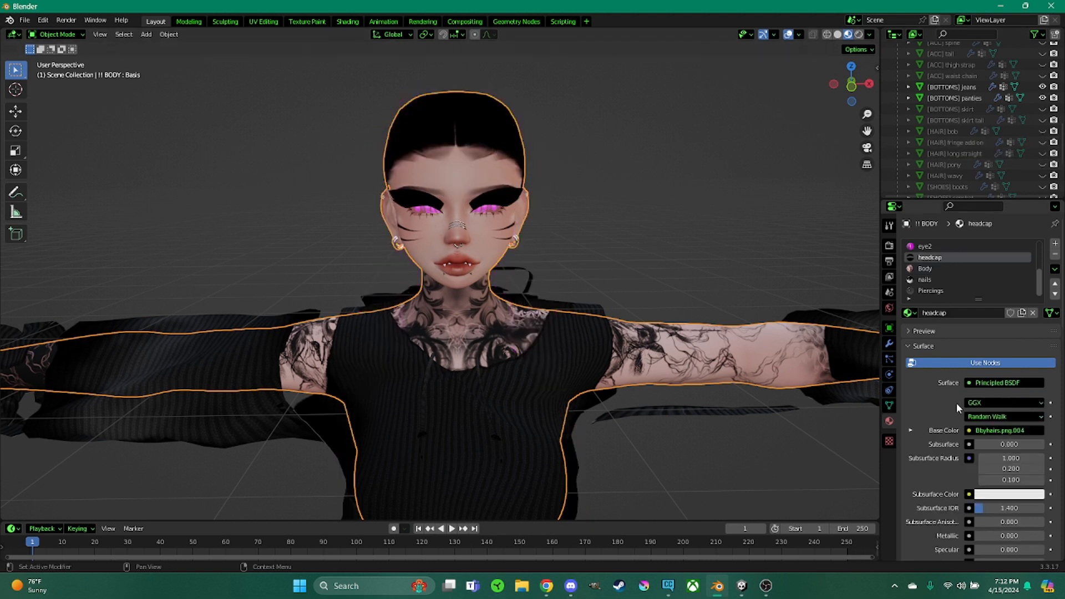
scroll(953, 403, down, 12)
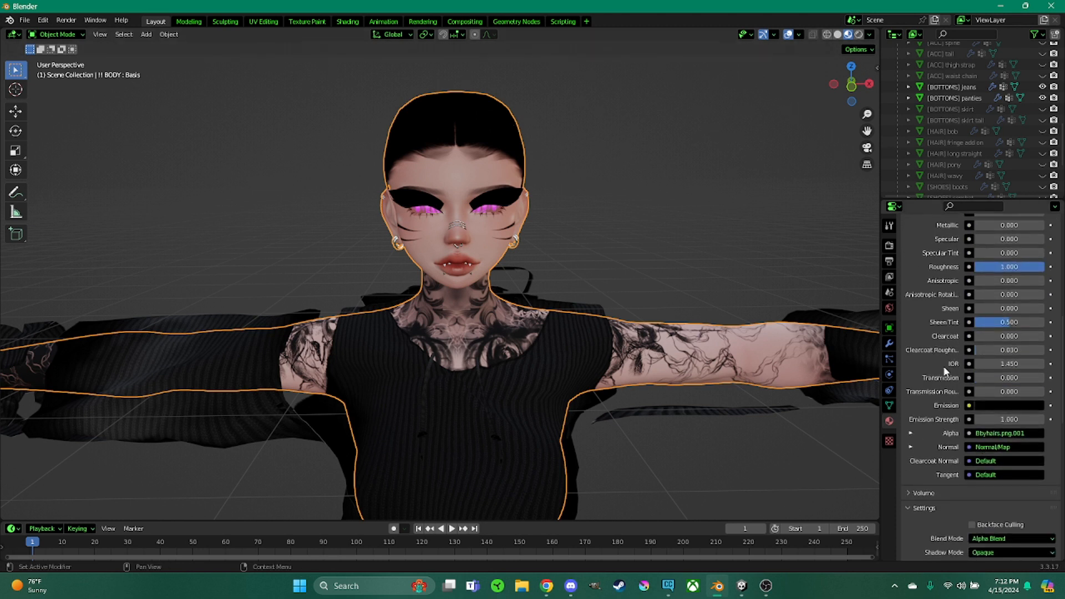
scroll(954, 336, up, 12)
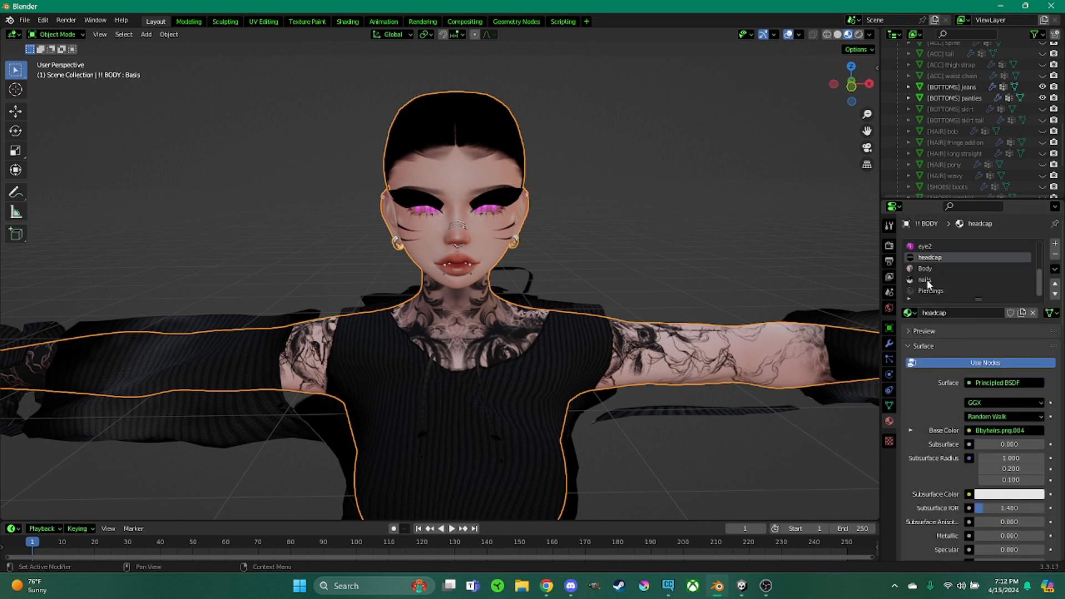
scroll(927, 285, up, 3)
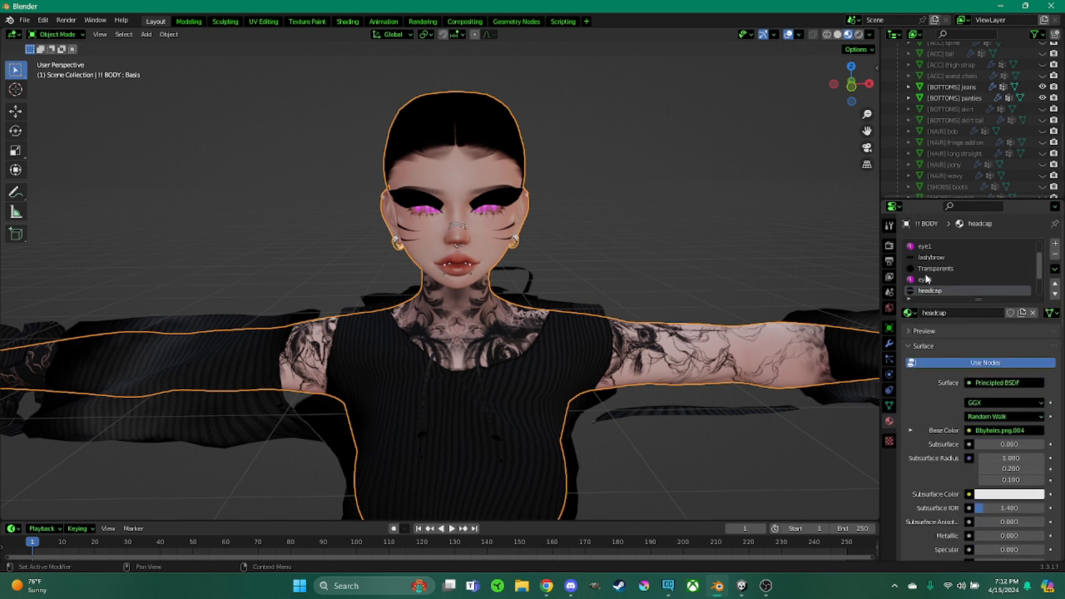
click(925, 250)
scroll(916, 408, down, 20)
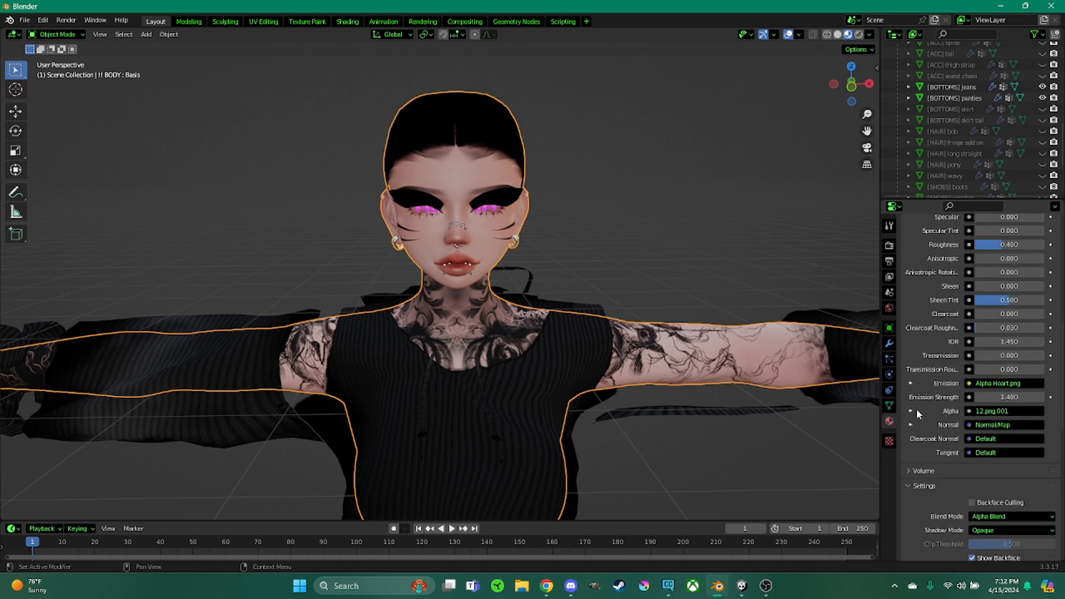
scroll(932, 430, up, 5)
click(992, 294)
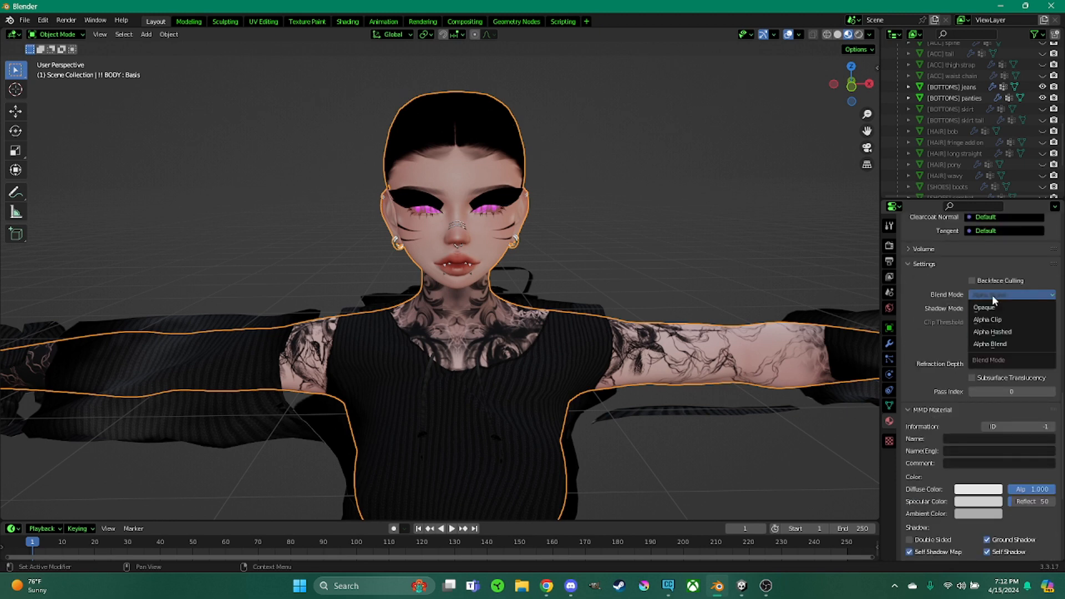
click(990, 306)
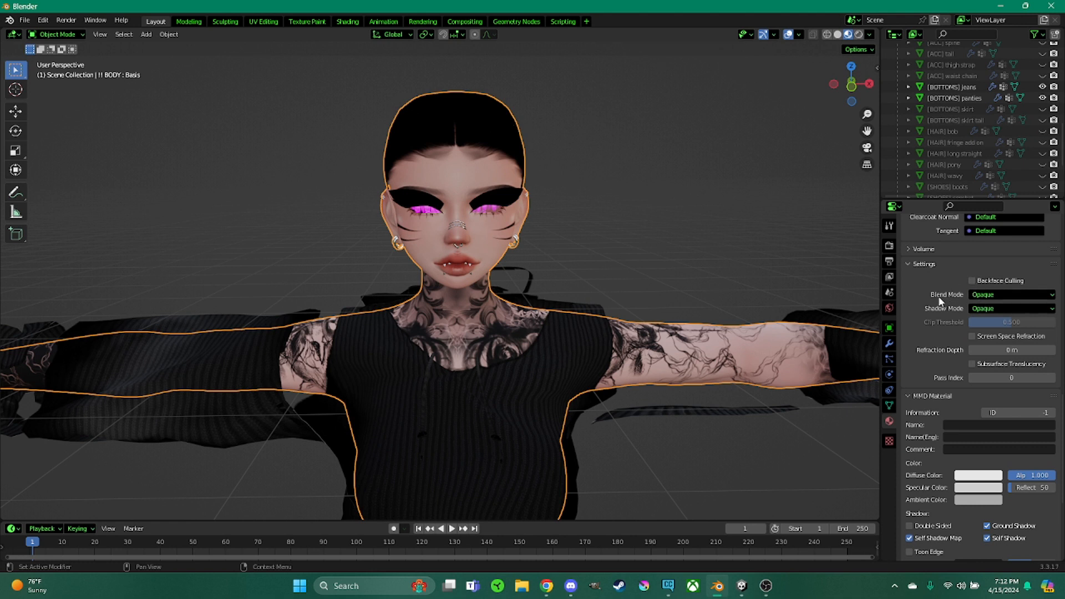
click(971, 297)
click(974, 309)
Add Saikura (1).png from the andi MATERIALS BODY EYES TEXT folder as the eye1 material's MMD texture
scroll(949, 330, down, 7)
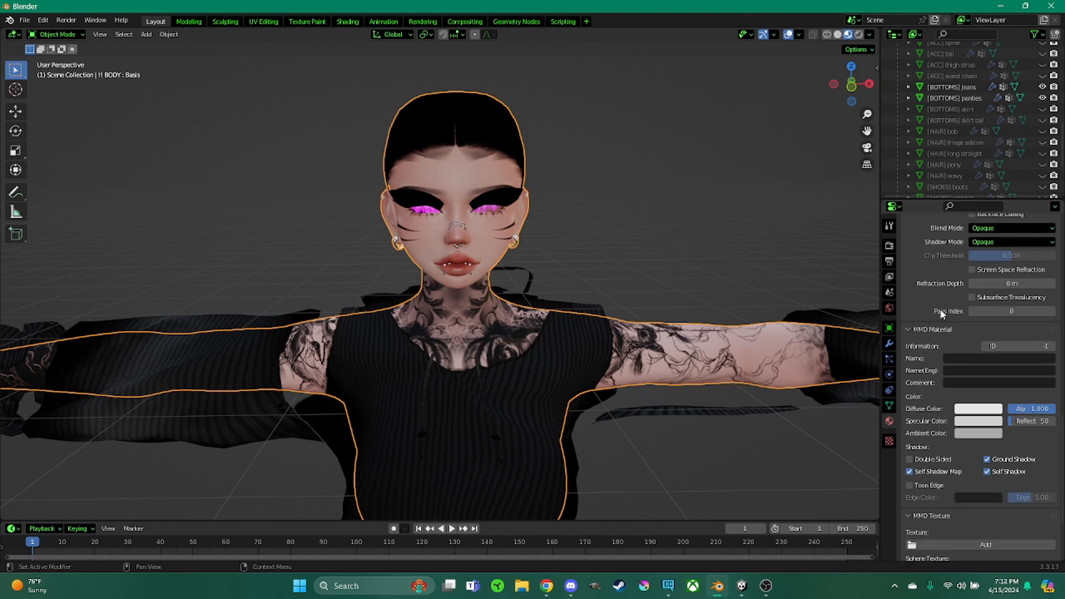
click(942, 441)
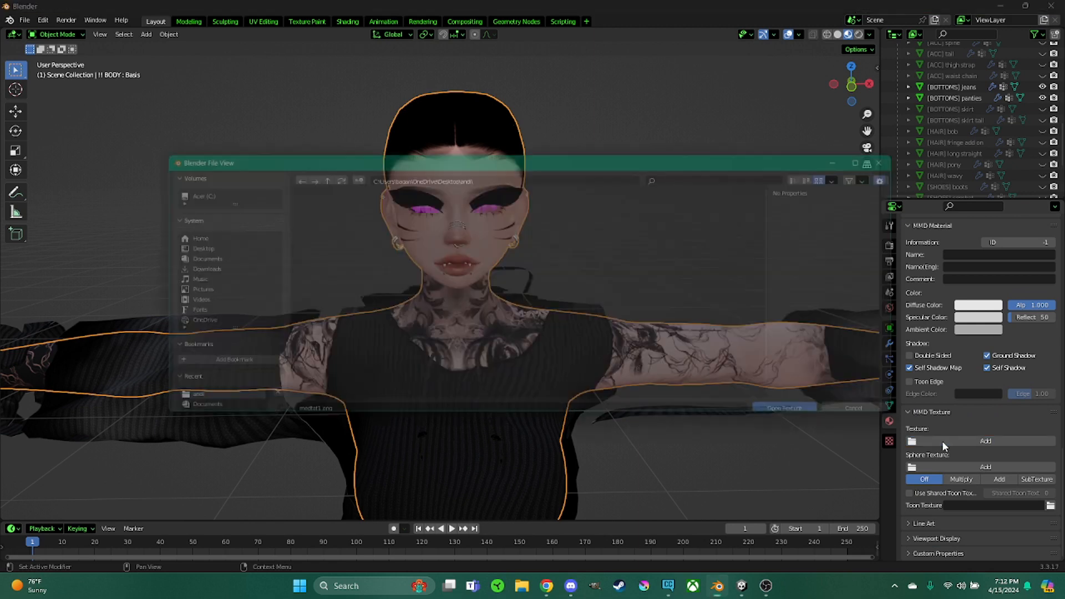
click(177, 246)
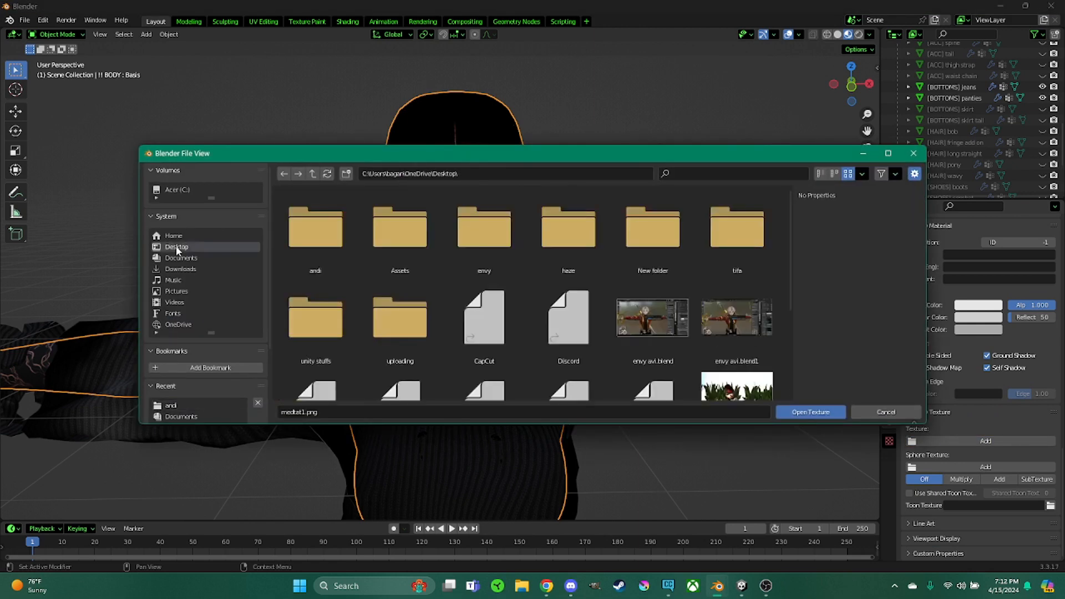
double_click(333, 231)
click(181, 269)
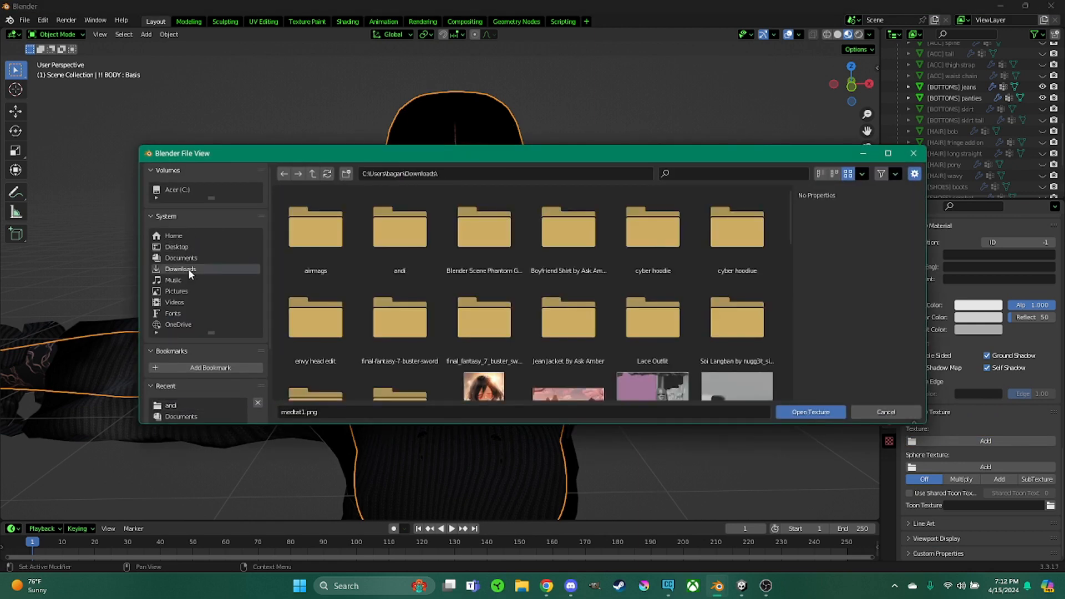
double_click(413, 243)
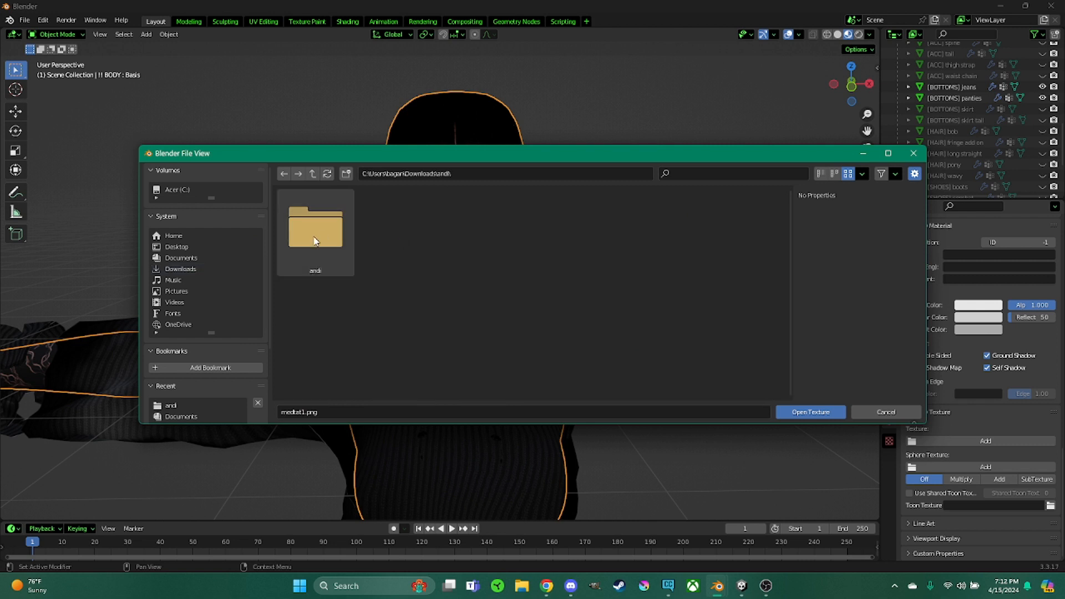
double_click(319, 233)
double_click(323, 235)
double_click(323, 236)
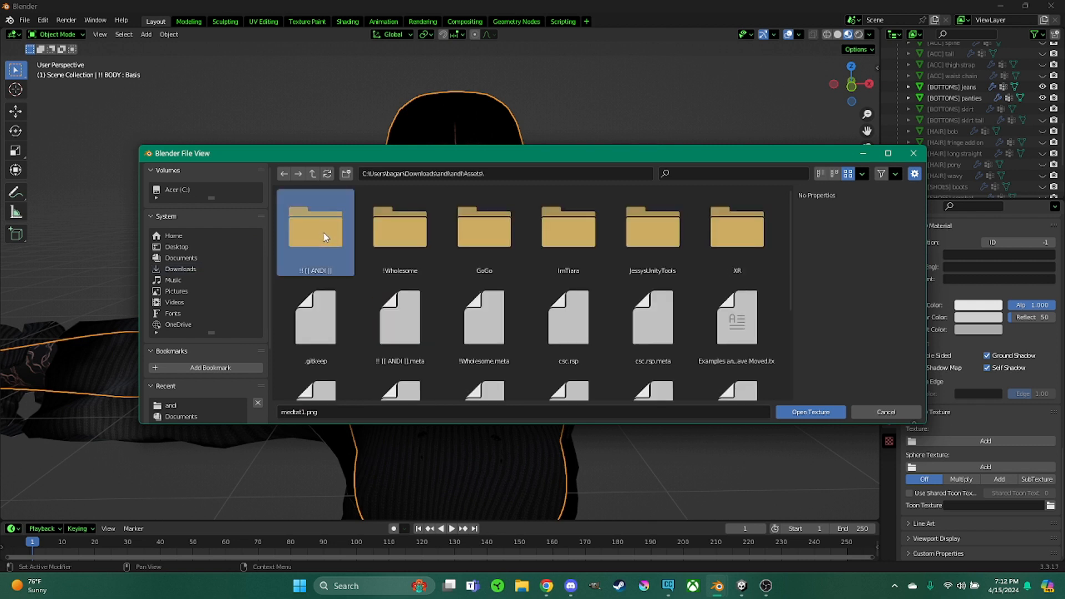
click(482, 233)
double_click(482, 232)
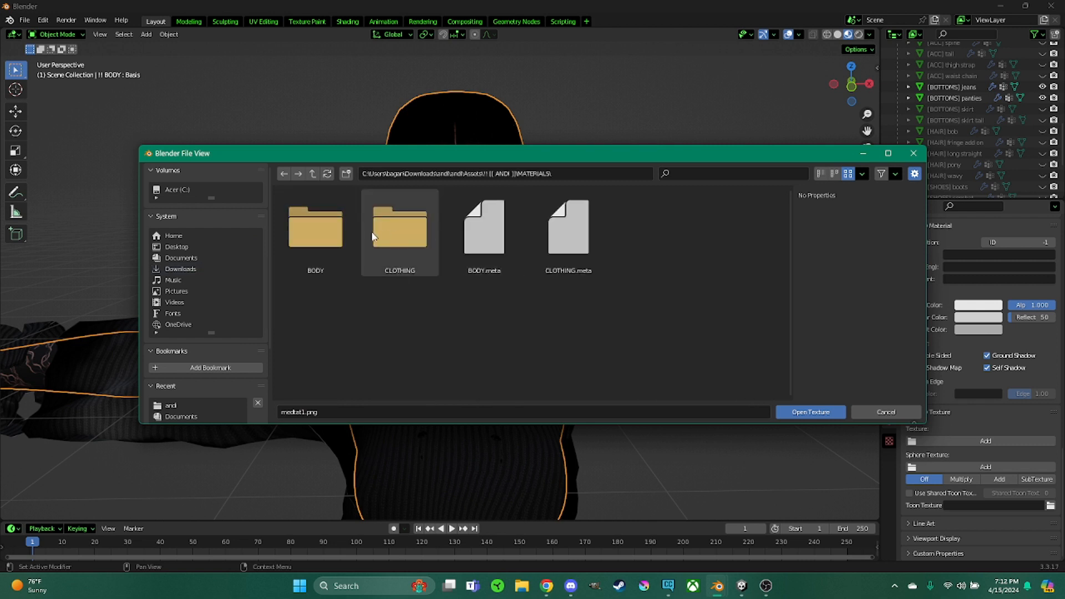
double_click(335, 236)
double_click(332, 240)
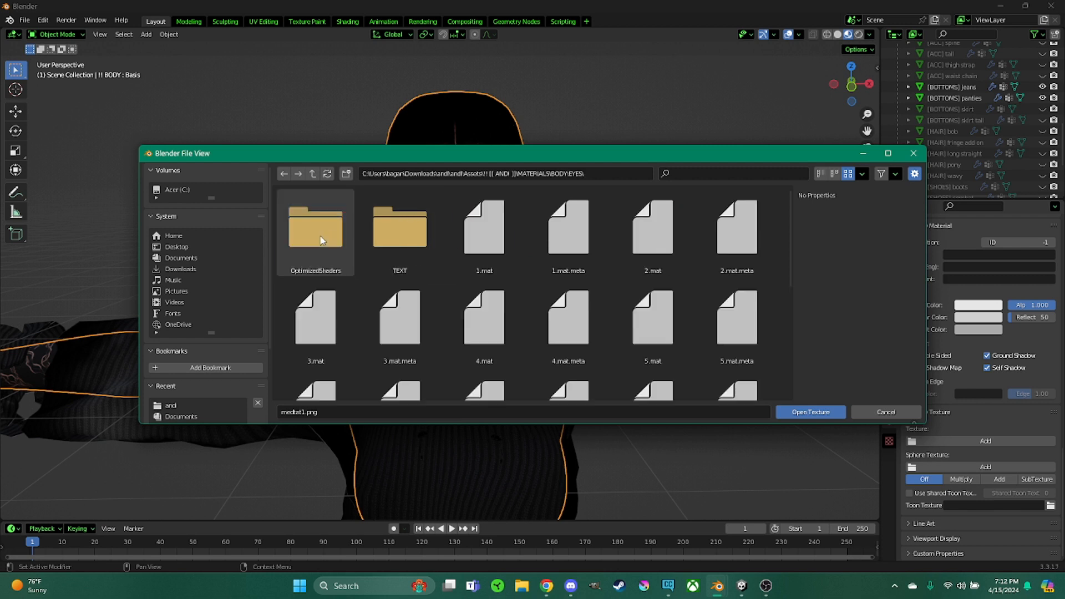
click(409, 234)
double_click(408, 234)
scroll(454, 239, down, 5)
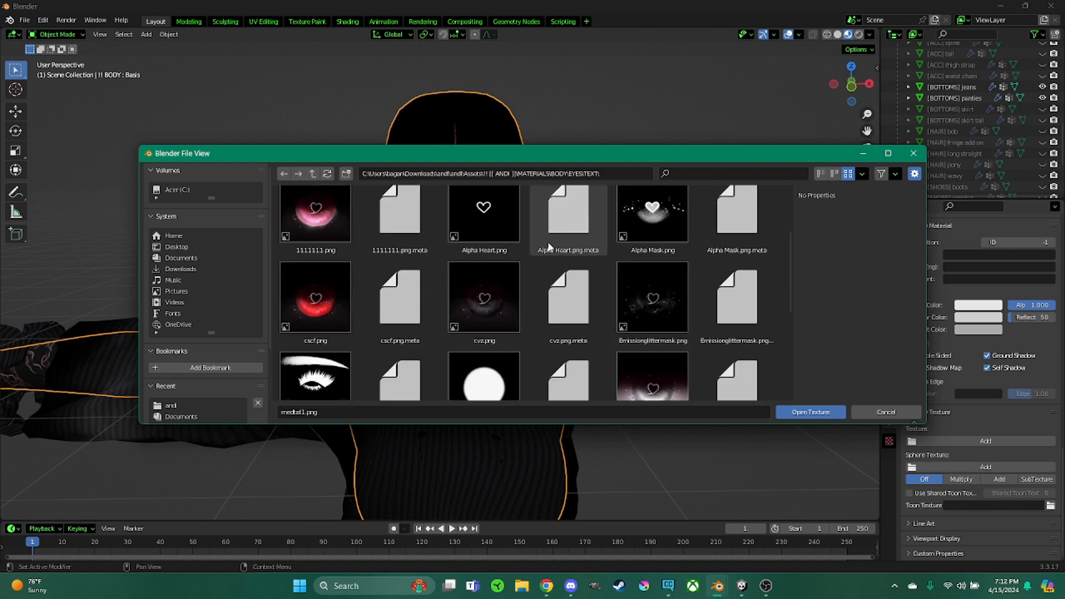
scroll(520, 312, down, 2)
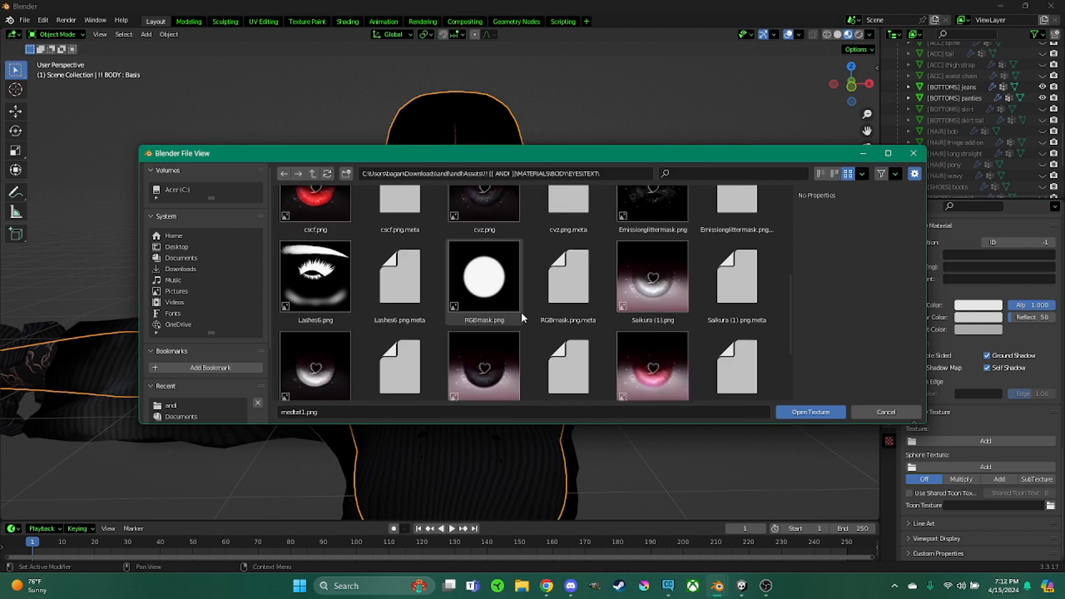
double_click(652, 236)
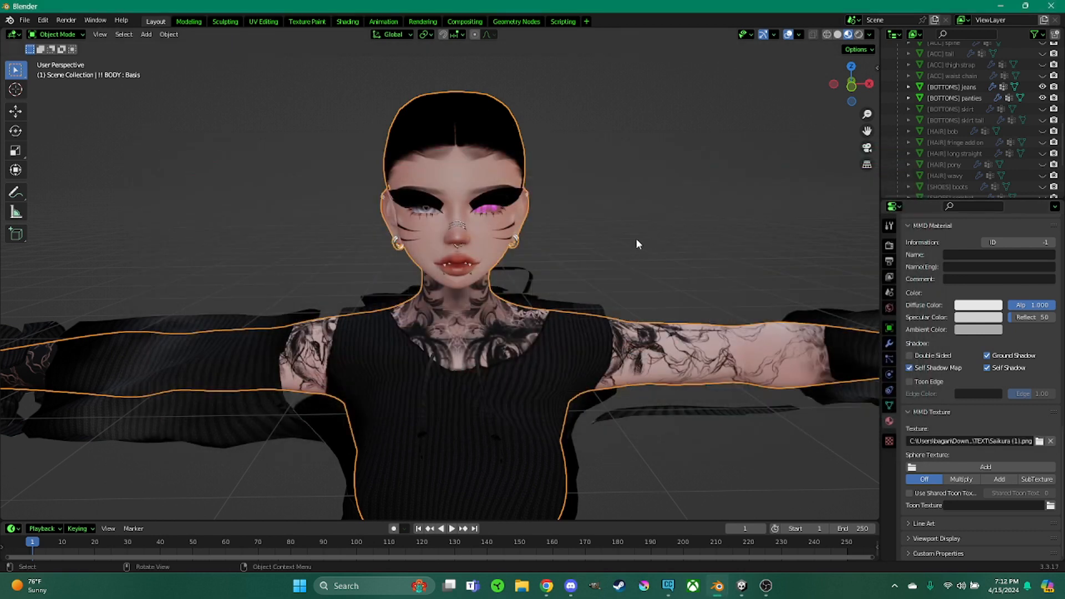
Select the Transparents material and set its Blend Mode to Opaque
scroll(981, 287, up, 15)
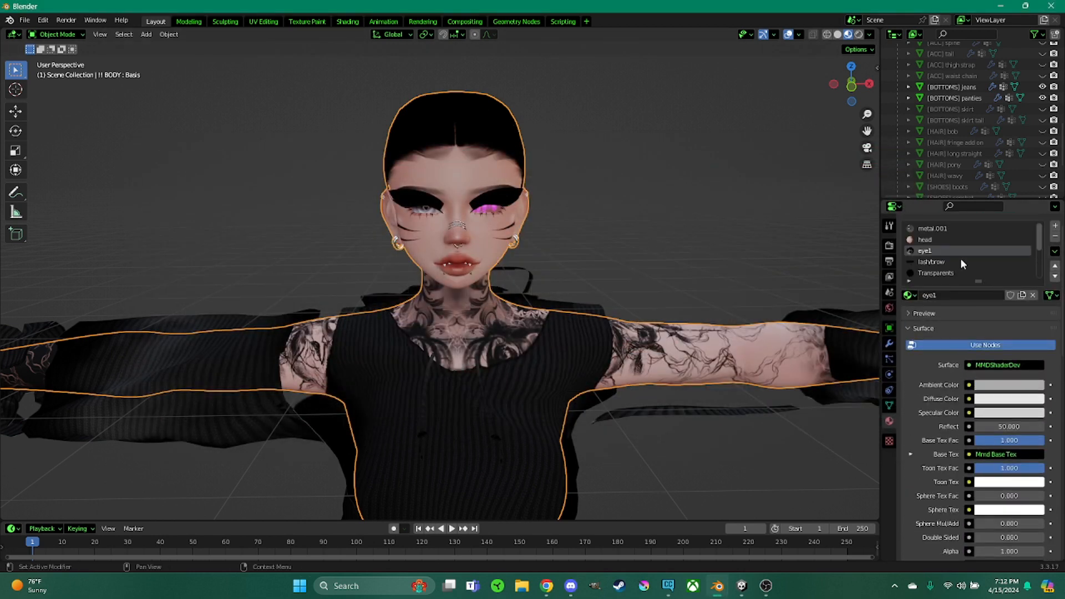
scroll(960, 259, down, 3)
click(927, 247)
scroll(940, 365, down, 15)
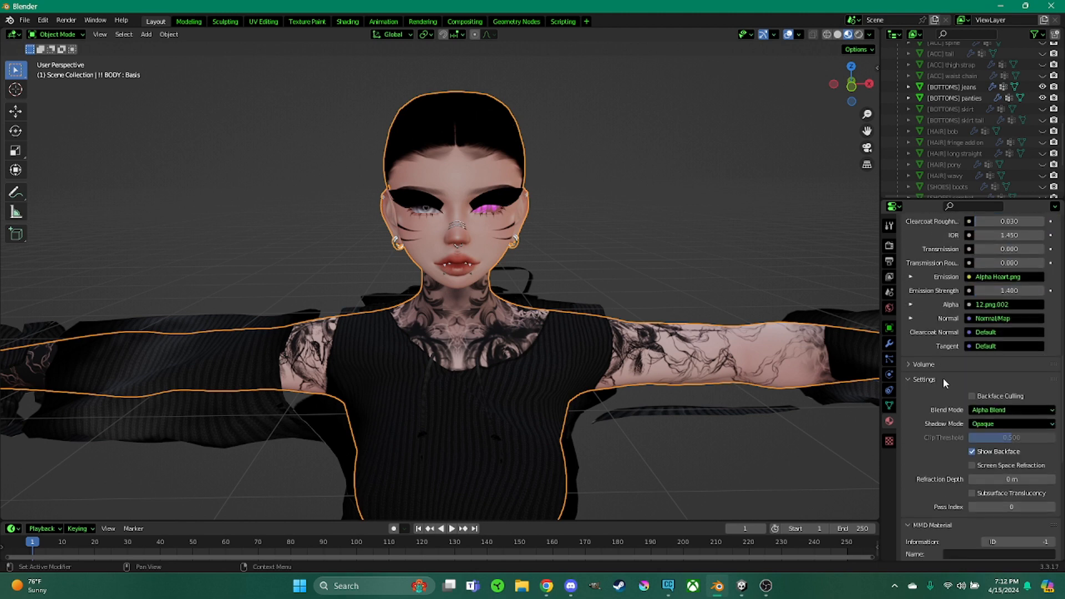
scroll(942, 377, down, 5)
click(1003, 276)
click(1001, 290)
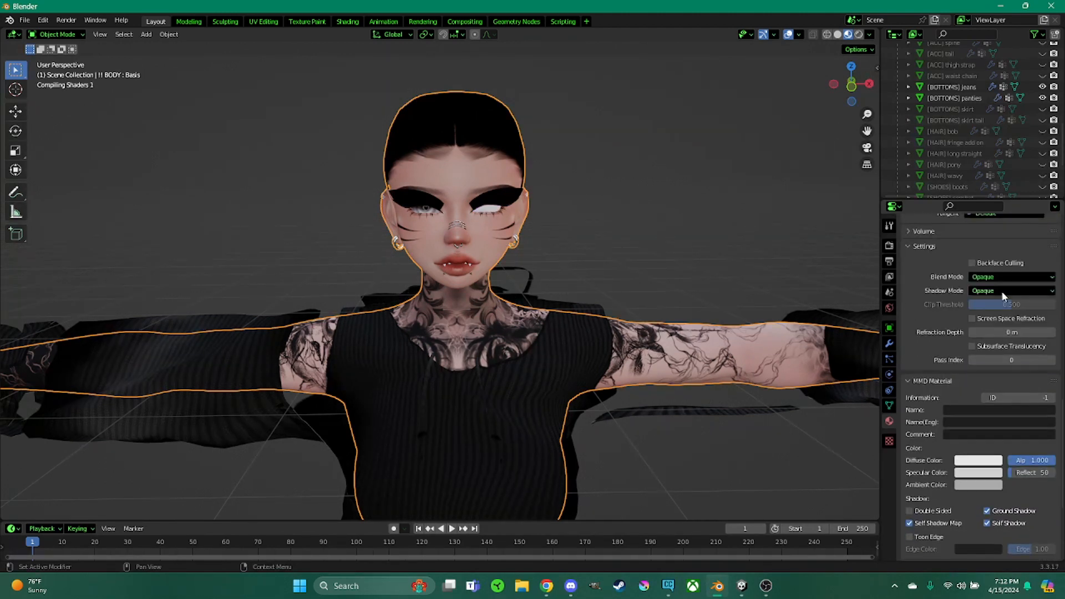
Add an image from the same eyes TEXT folder as the Transparents material's MMD texture
scroll(915, 372, down, 7)
click(911, 441)
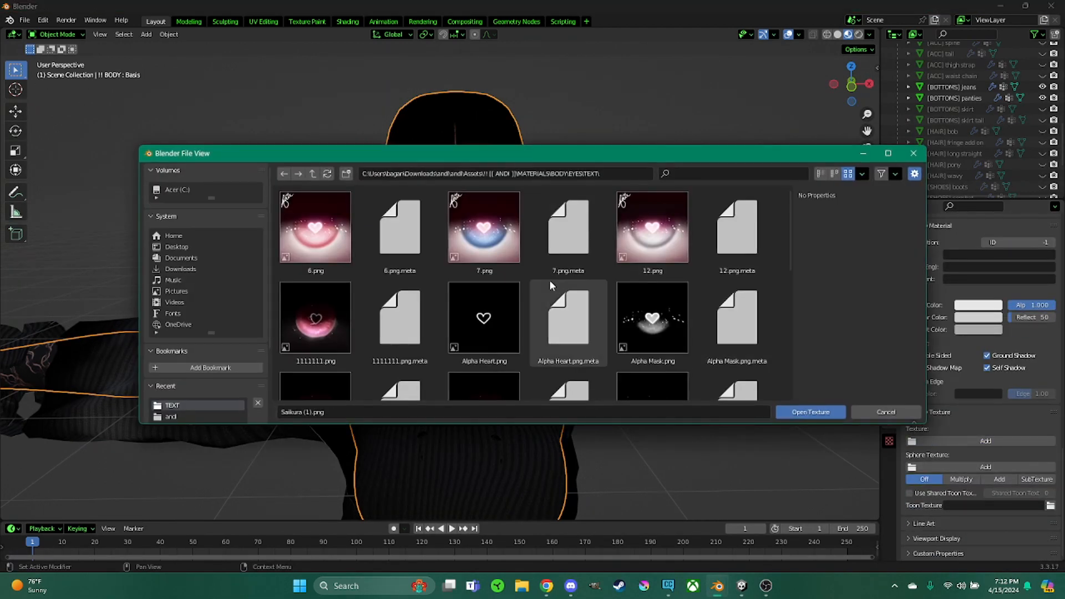
scroll(549, 280, down, 5)
double_click(662, 283)
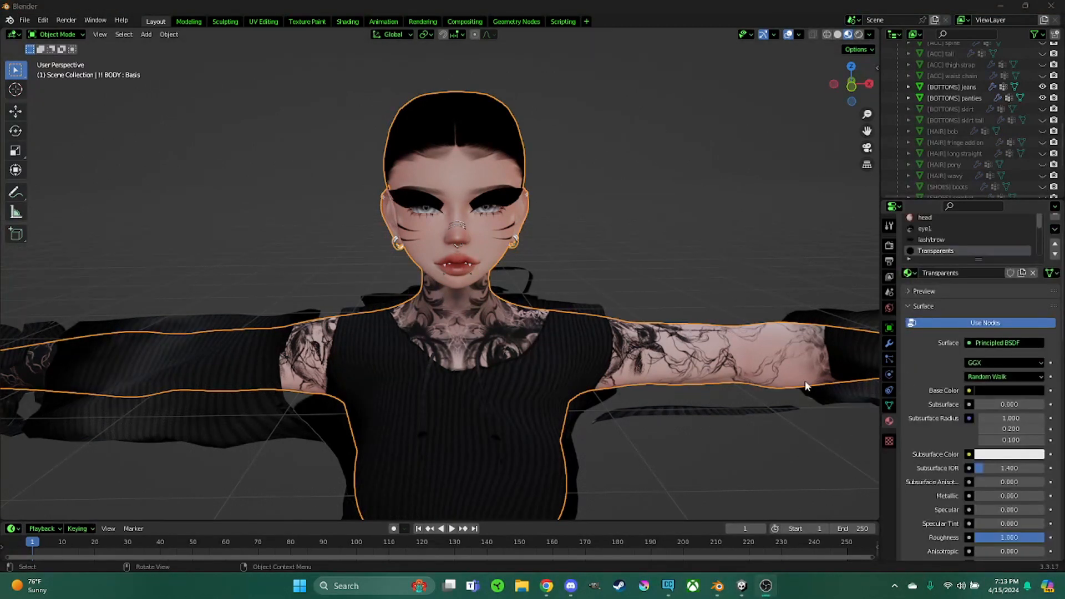
Enlarge the timeline area and switch it to the Shader Editor
drag(563, 519, 333, 337)
click(13, 345)
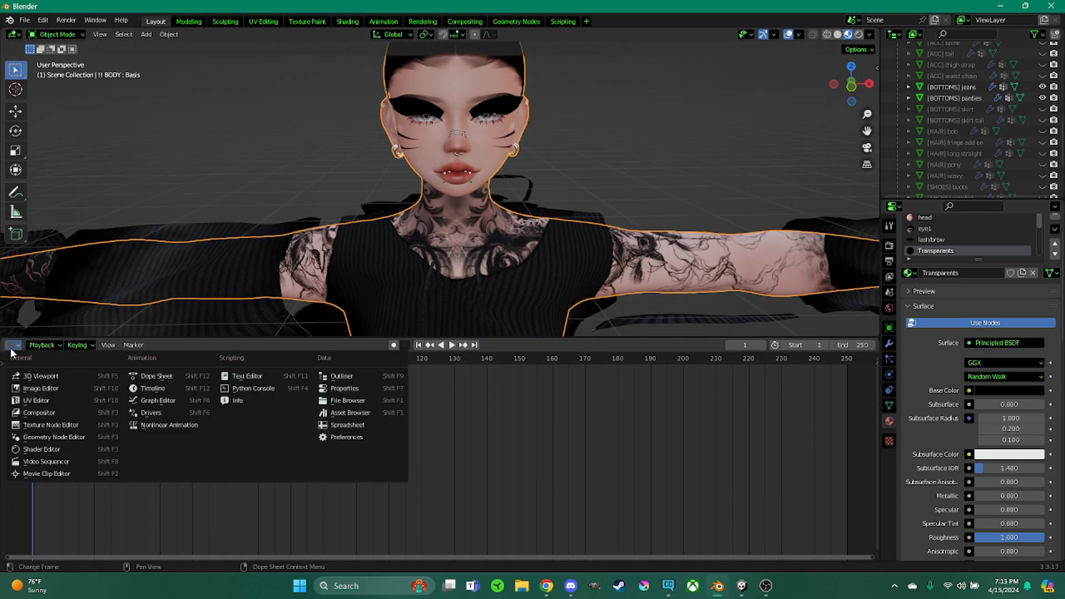
click(42, 449)
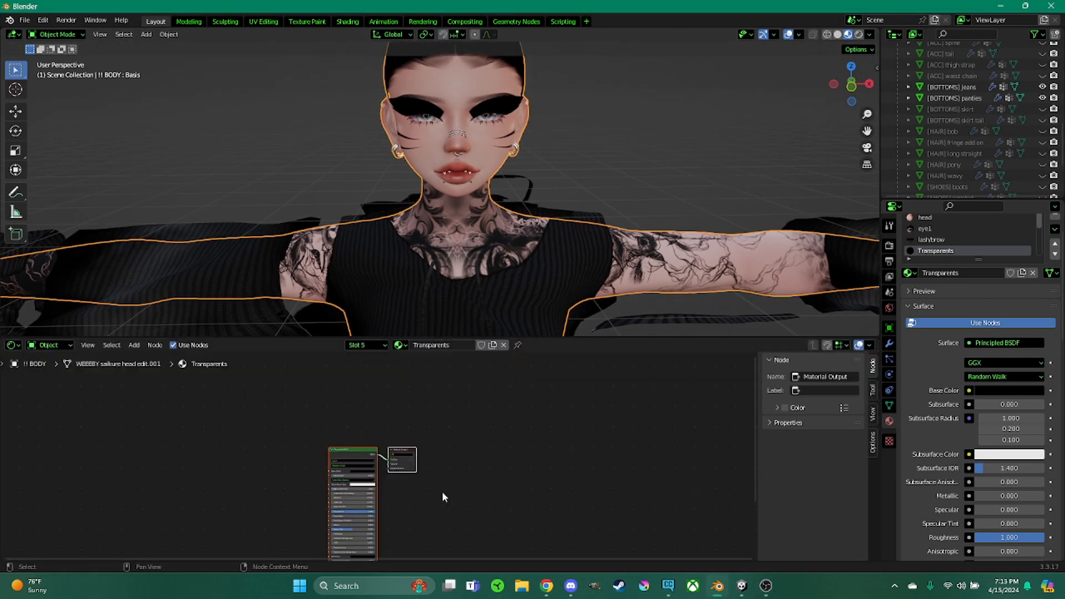
Add an Image Texture node feeding the Transparents shader's Alpha input
scroll(446, 476, up, 9)
middle_drag(519, 478, 581, 518)
middle_drag(475, 520, 497, 458)
scroll(1000, 383, down, 7)
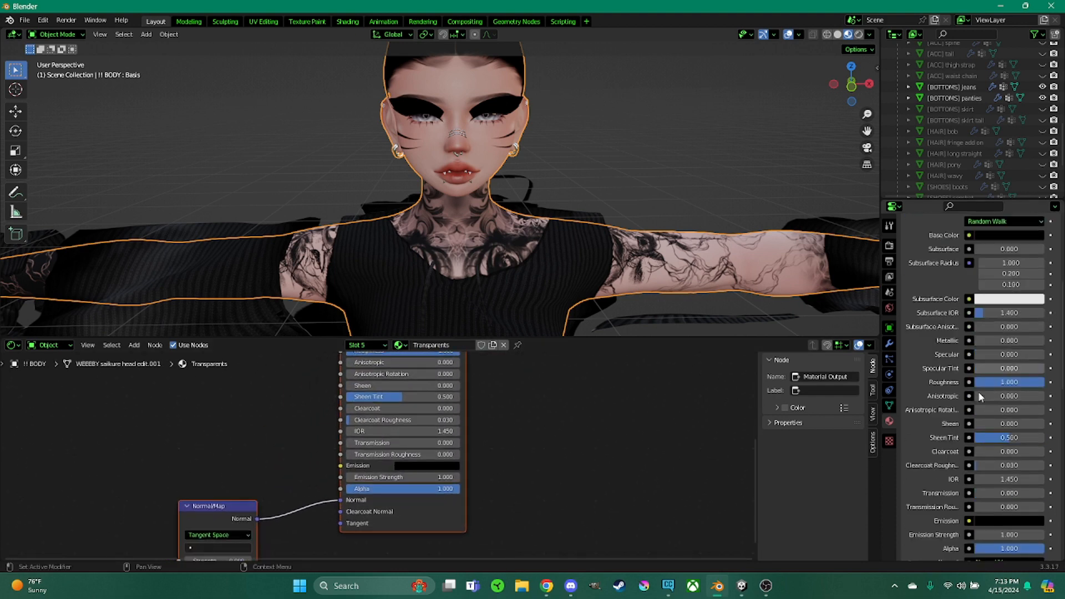
scroll(979, 396, down, 6)
click(969, 416)
scroll(844, 272, up, 6)
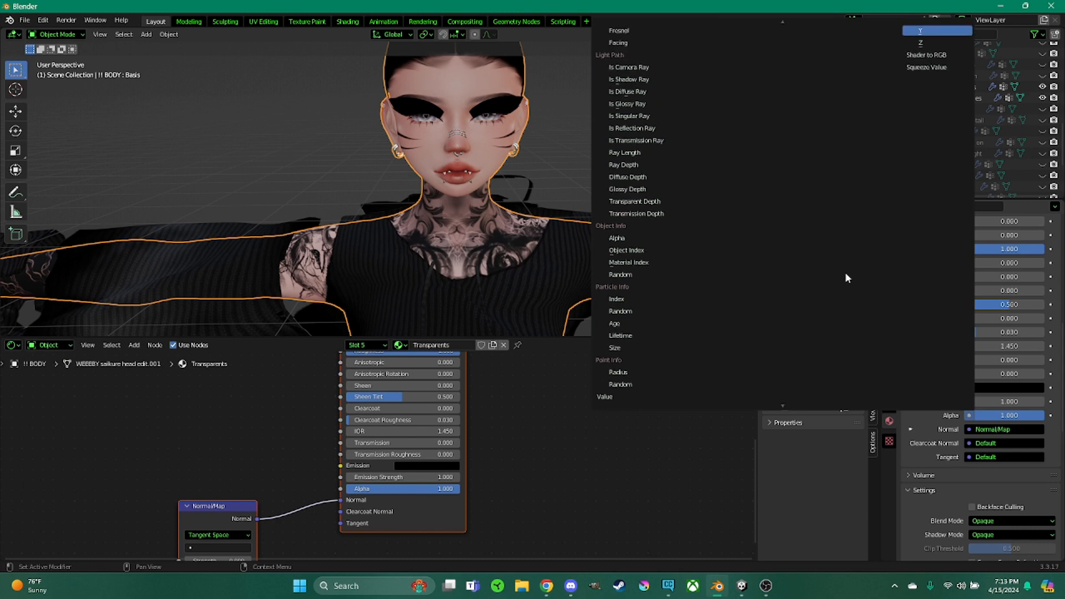
scroll(776, 124, up, 2)
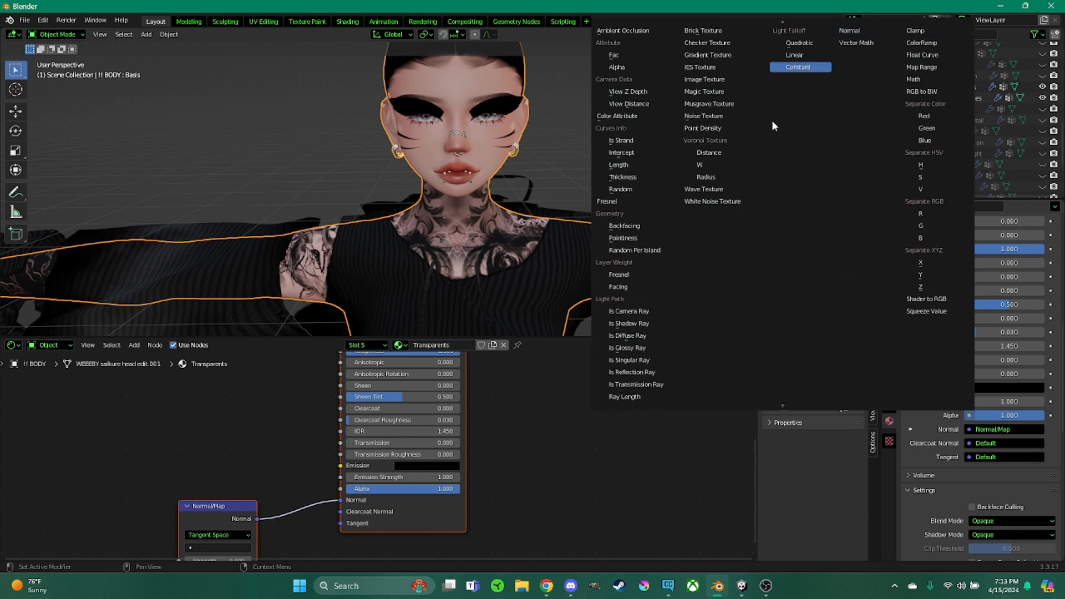
click(715, 81)
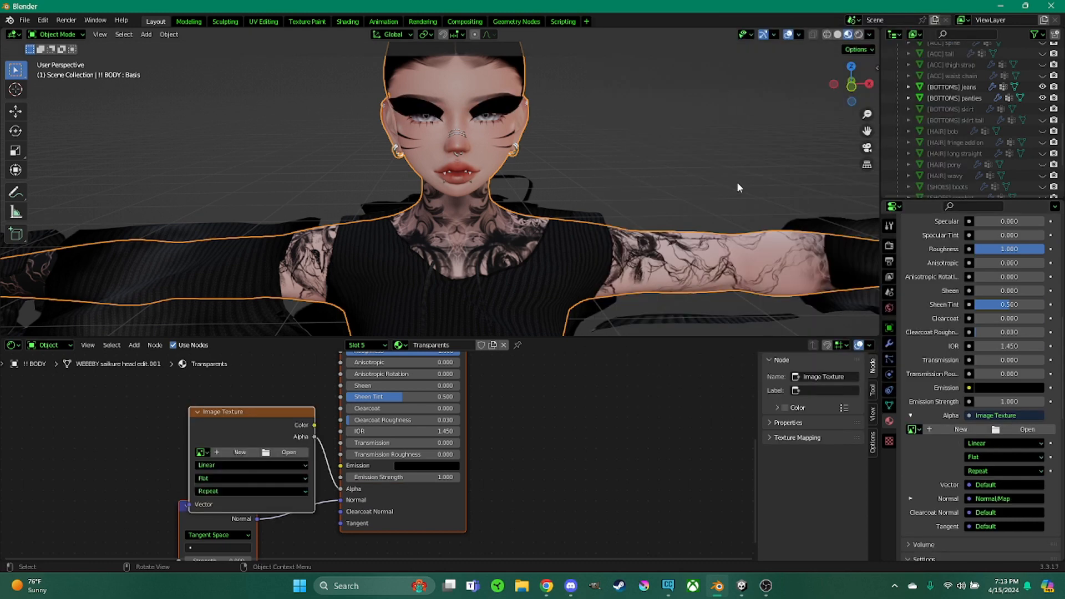
Load Lashes6.png from the Desktop andi folder into the Image Texture node
click(283, 452)
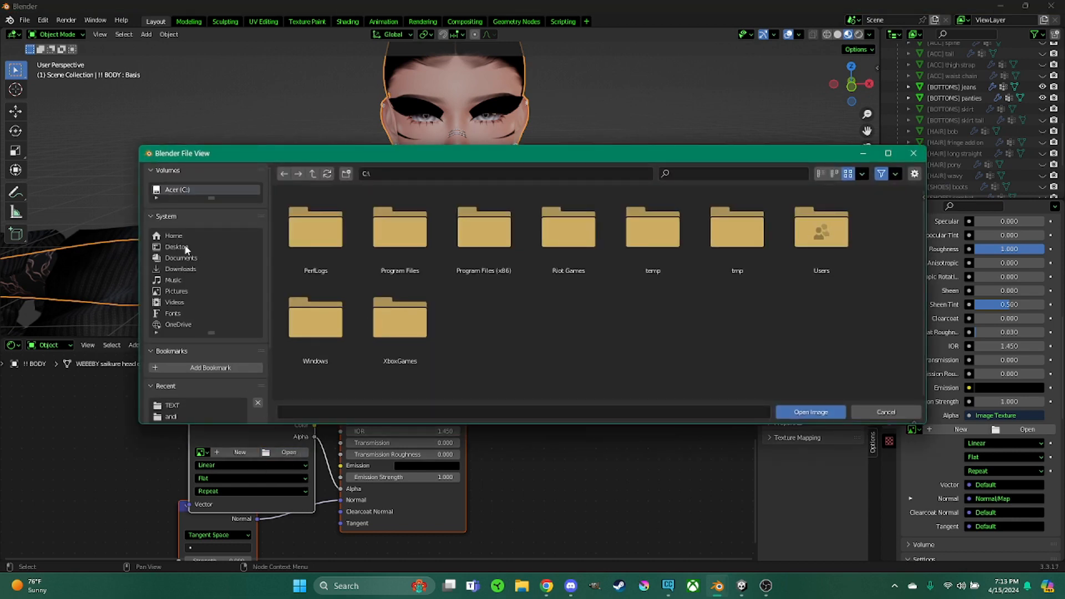
click(184, 245)
click(344, 254)
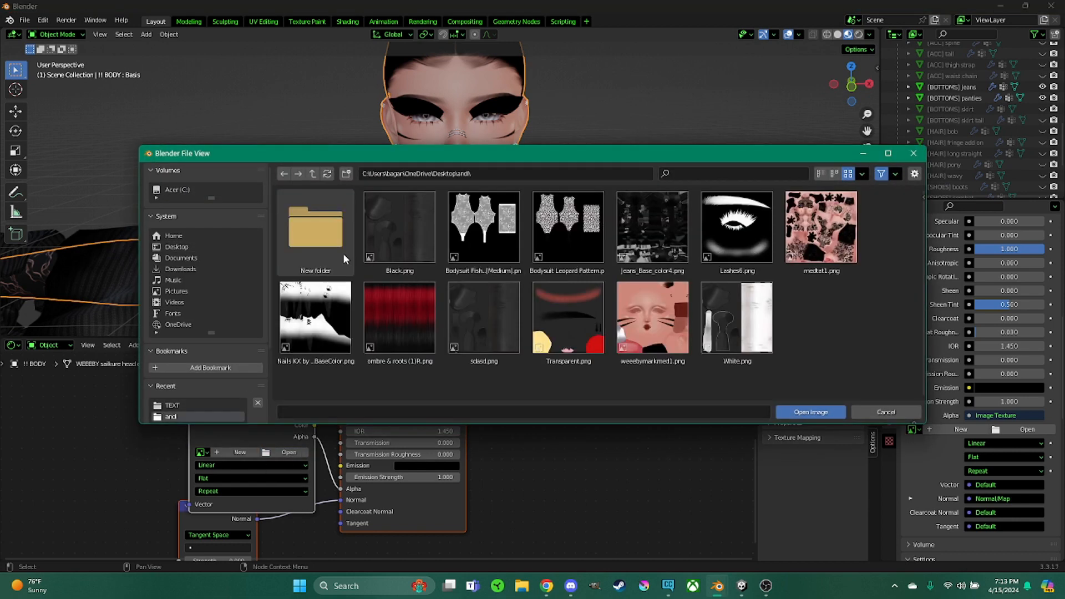
double_click(737, 227)
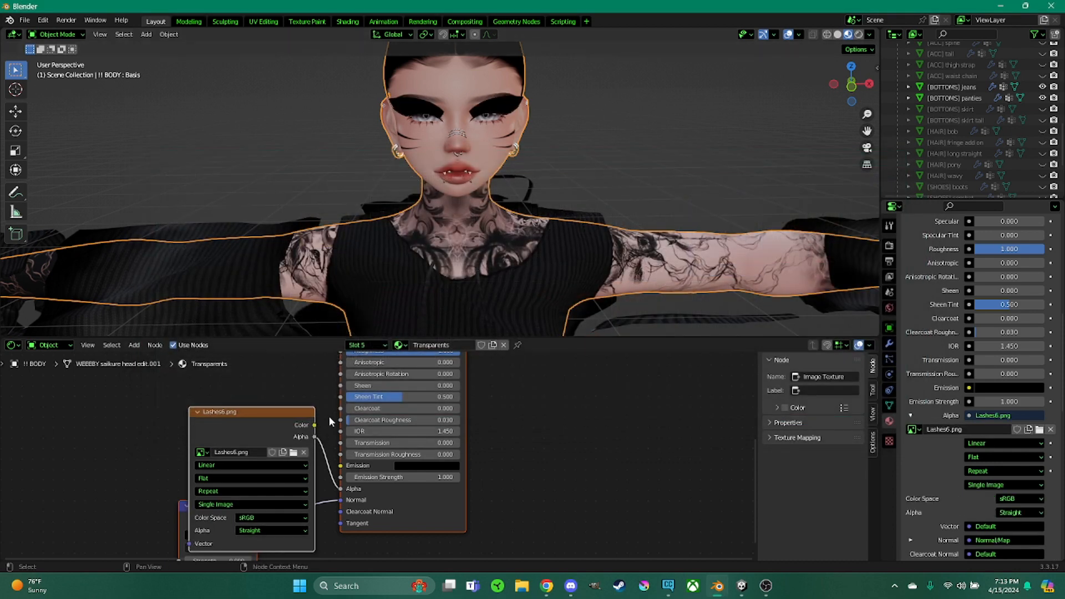
Link the lashes texture's Color to the shader's Emission and set the Transparents Blend Mode to Alpha Blend
drag(315, 426, 340, 465)
scroll(943, 435, down, 7)
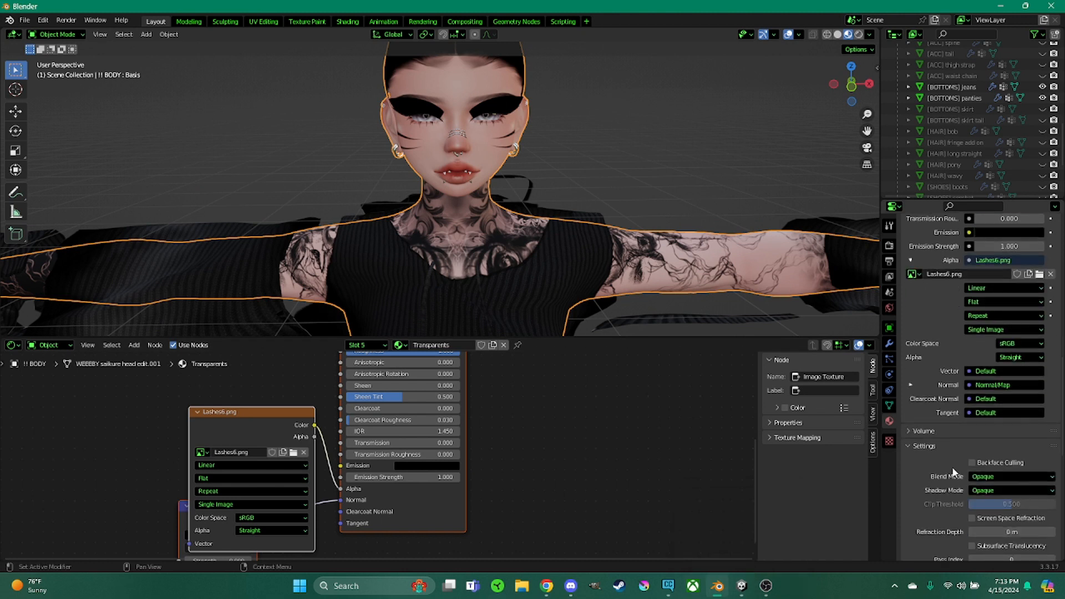
click(992, 478)
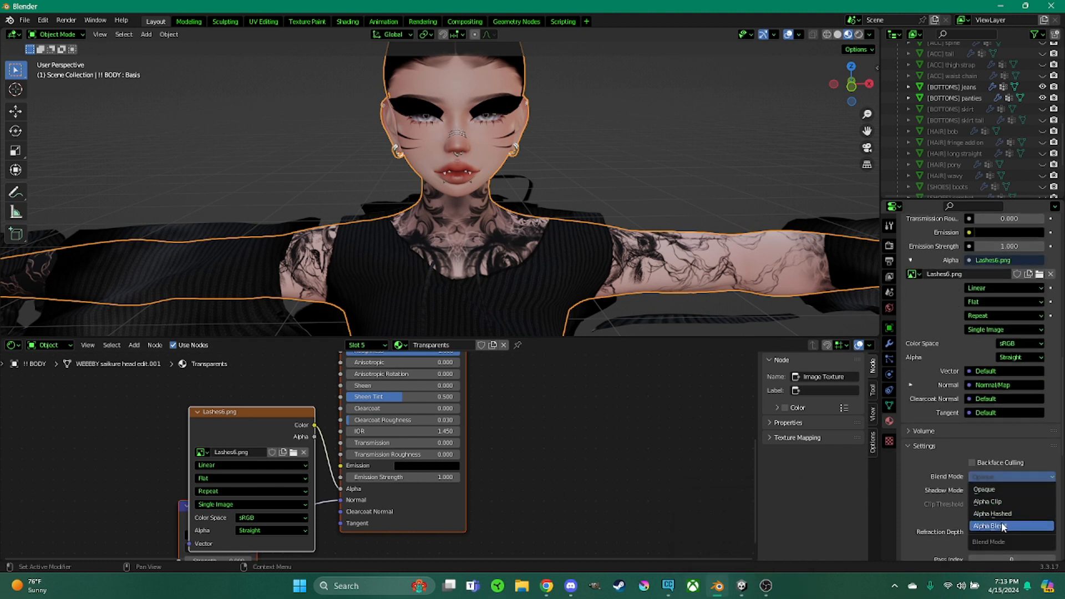
click(1002, 526)
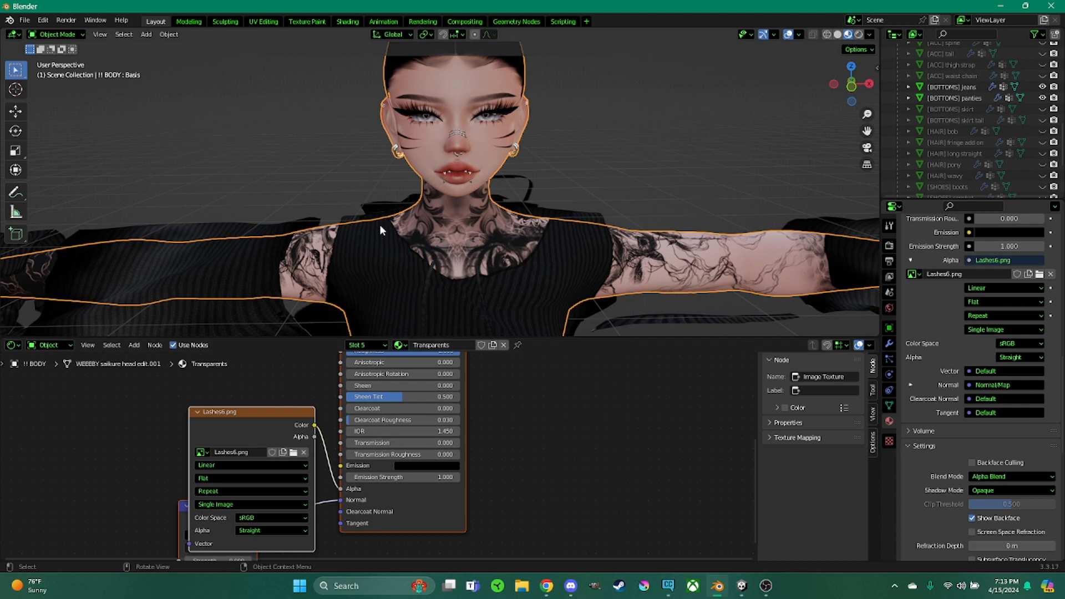
Try linking the texture's Alpha output to the shader's Alpha, then relink its Color output there instead
drag(314, 436, 341, 488)
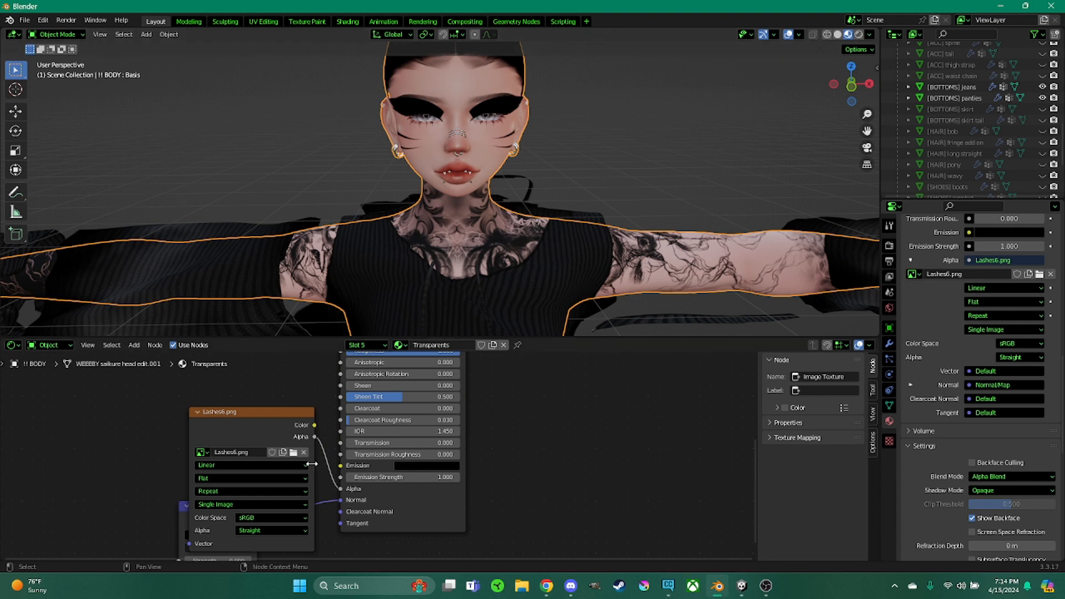
drag(314, 425, 340, 489)
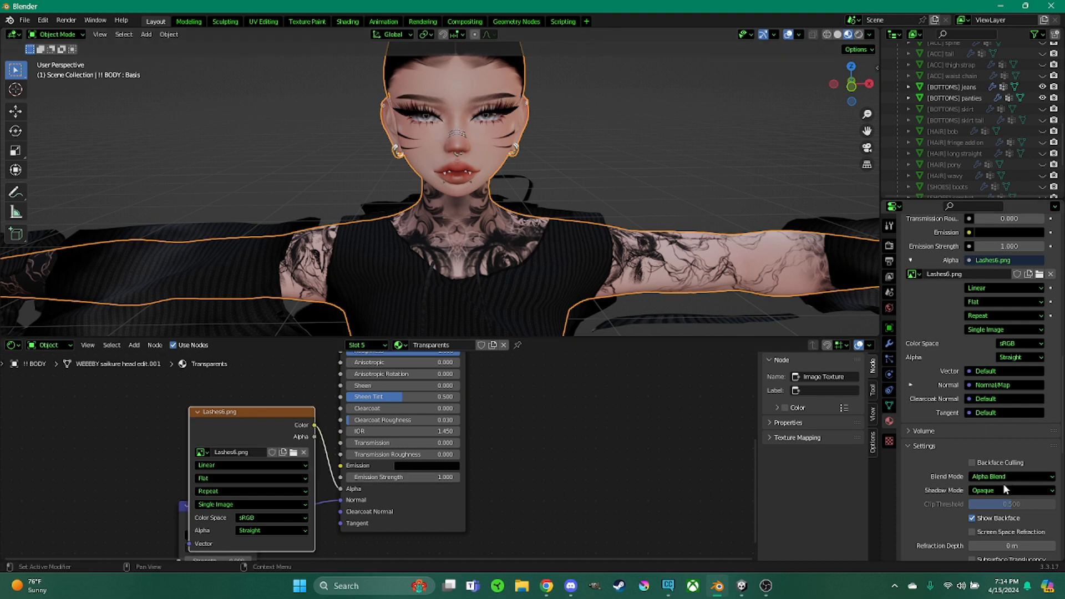
Select the hoodie and set its material's Blend Mode to Opaque
drag(717, 337, 717, 523)
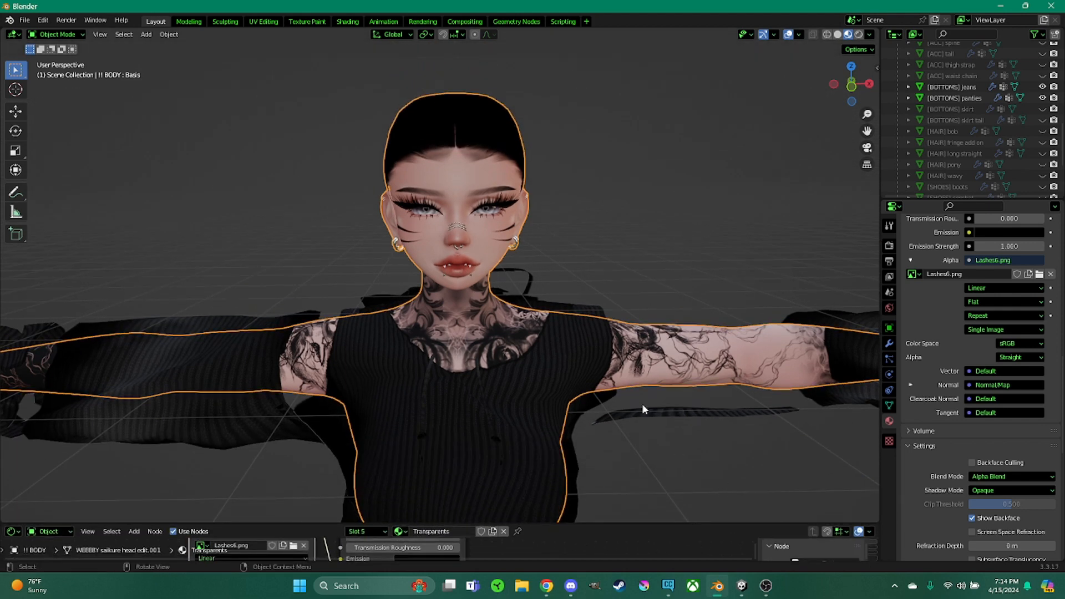
middle_drag(642, 408, 599, 413)
scroll(664, 431, down, 5)
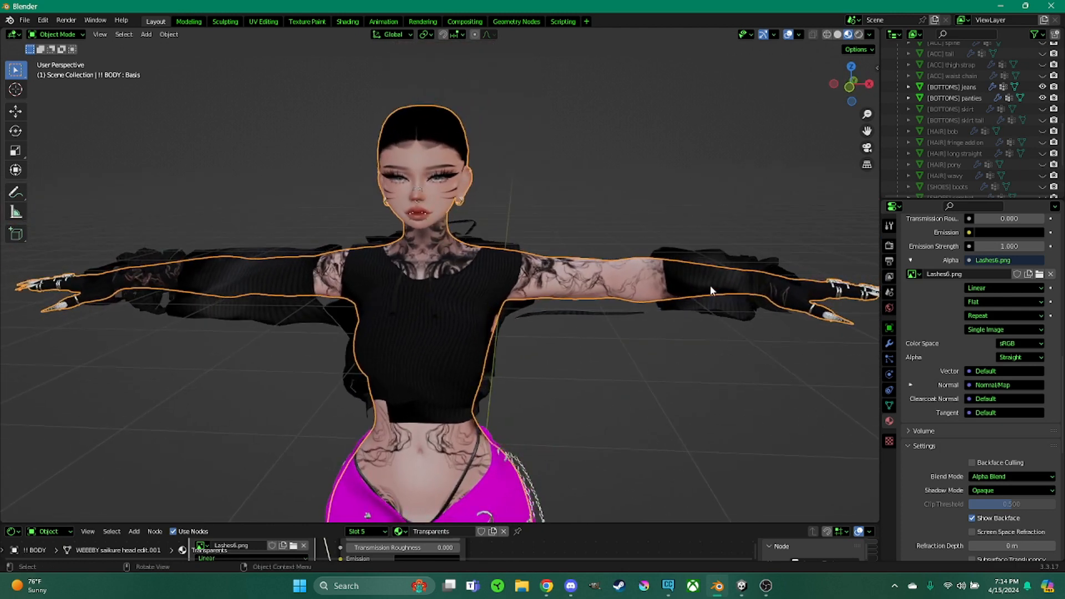
click(470, 316)
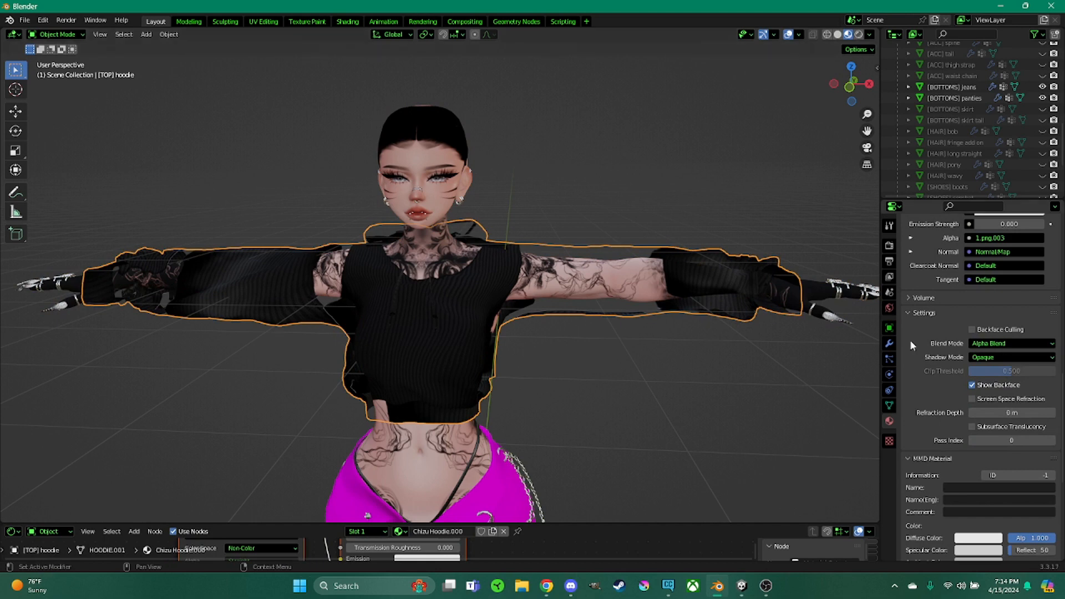
click(980, 340)
click(993, 355)
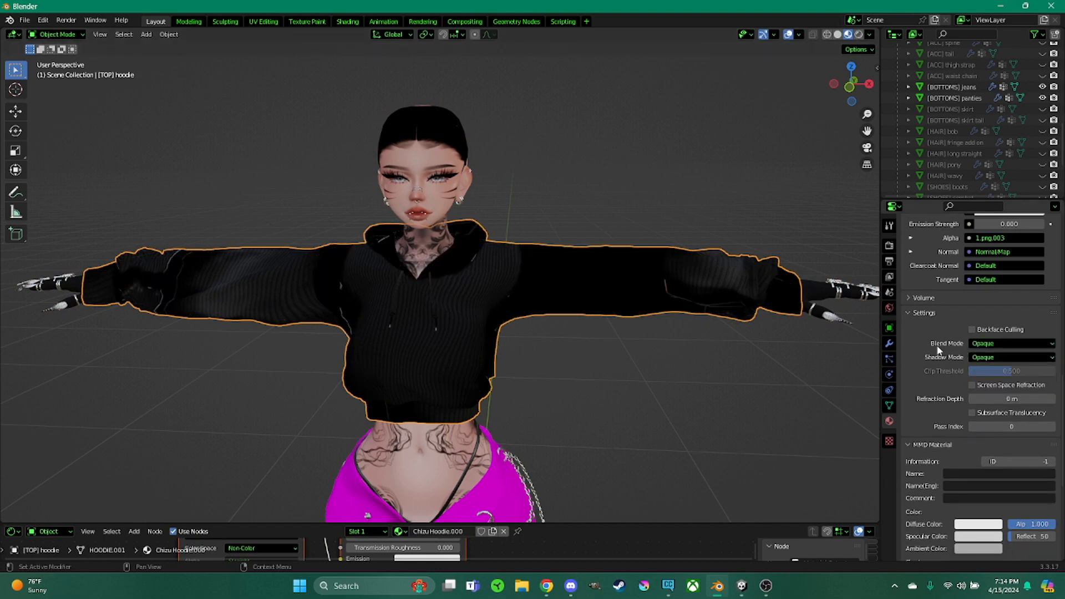
scroll(957, 396, down, 8)
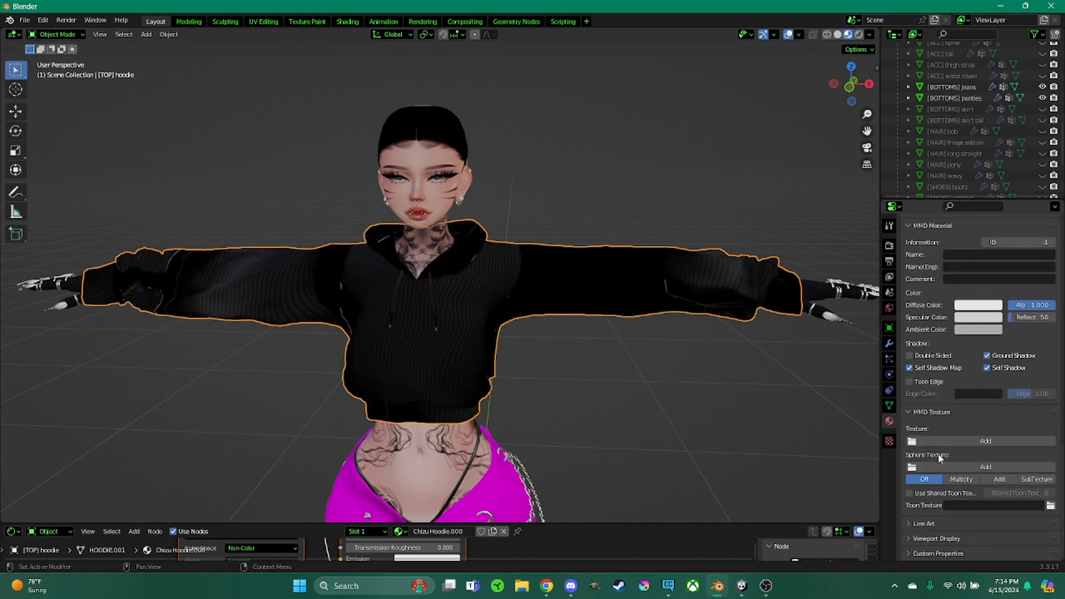
Try loading 1.mat from the Unity HOODIE materials folder as the hoodie's MMD texture, then remove it
click(948, 439)
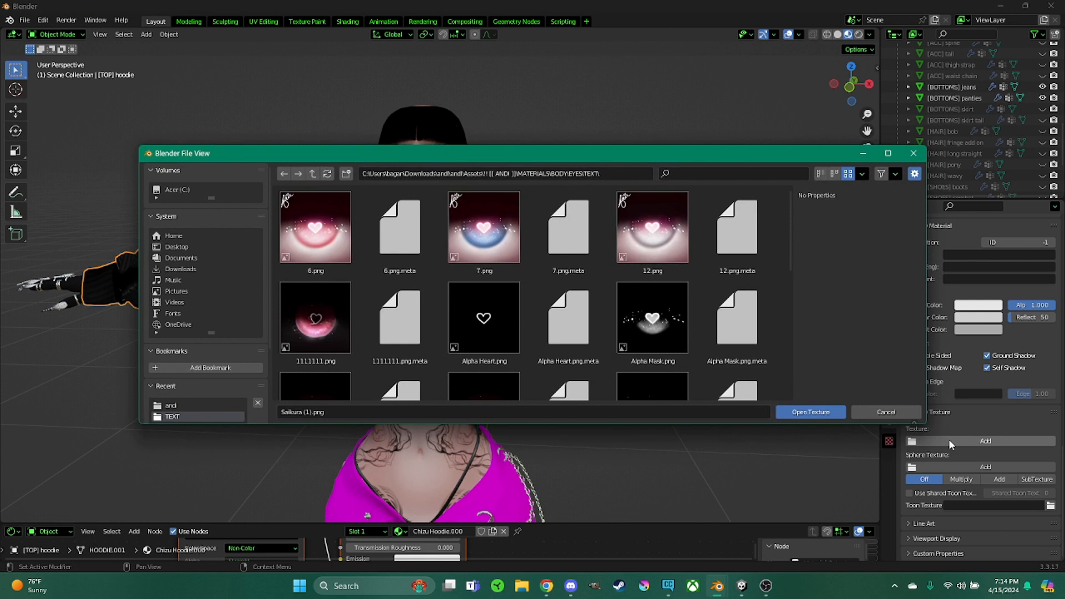
click(183, 268)
double_click(333, 244)
click(303, 234)
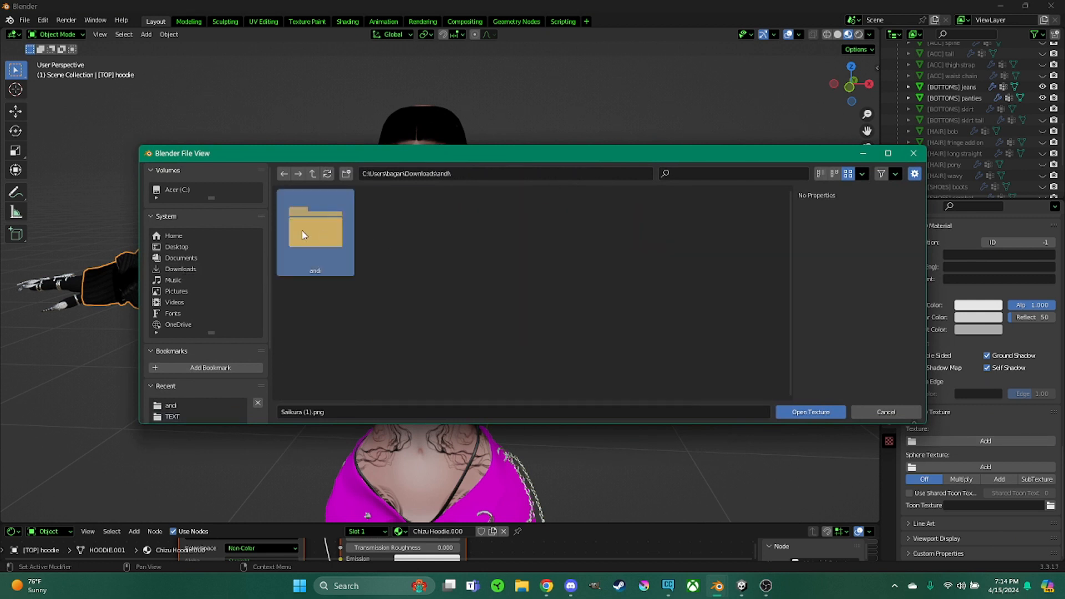
double_click(303, 234)
double_click(331, 231)
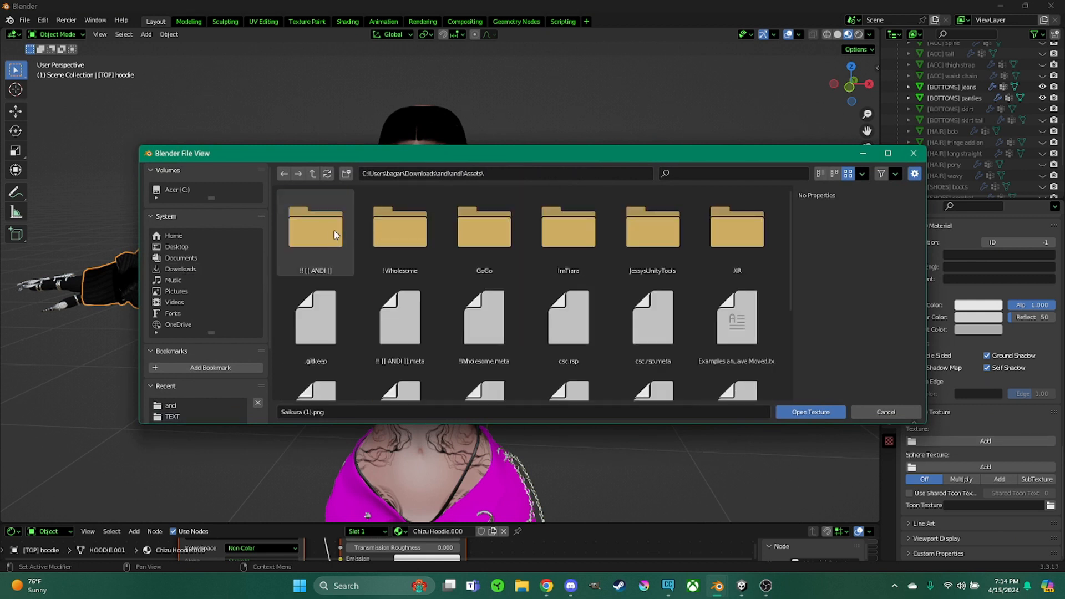
double_click(333, 231)
double_click(484, 230)
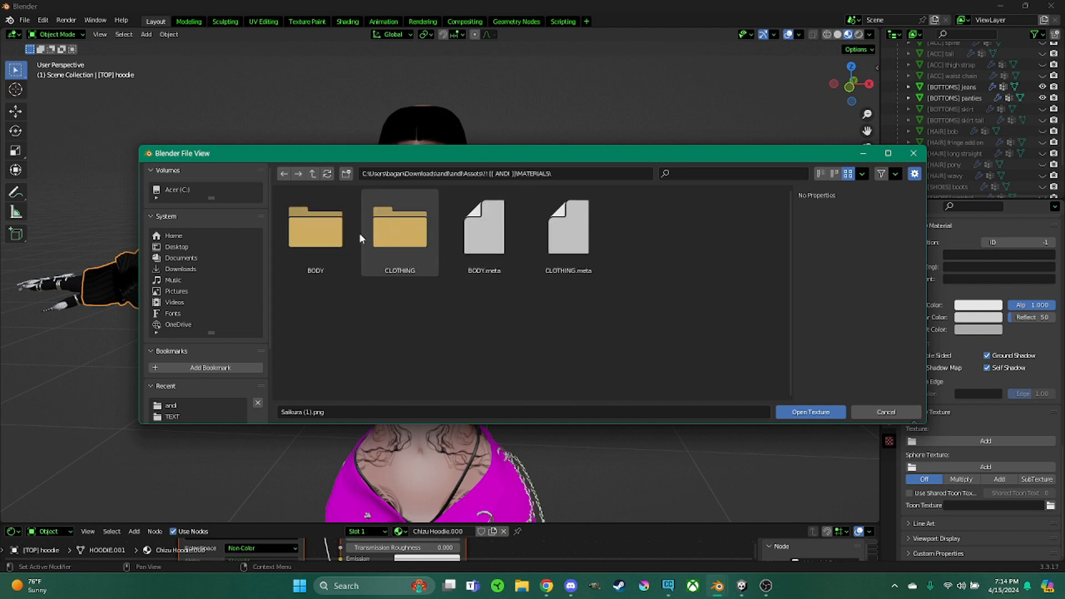
double_click(400, 235)
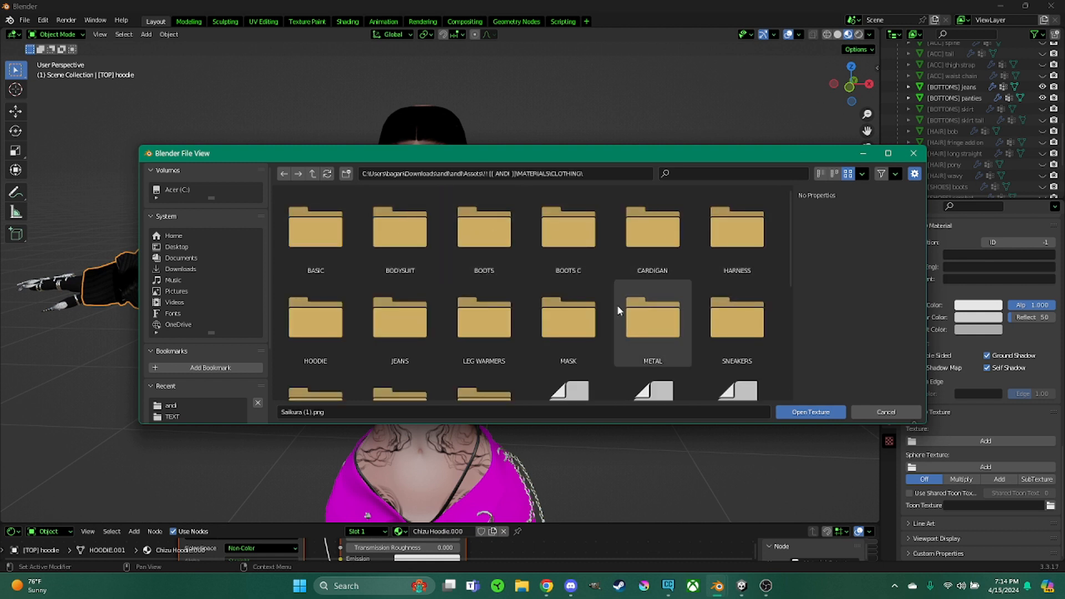
double_click(327, 331)
click(313, 233)
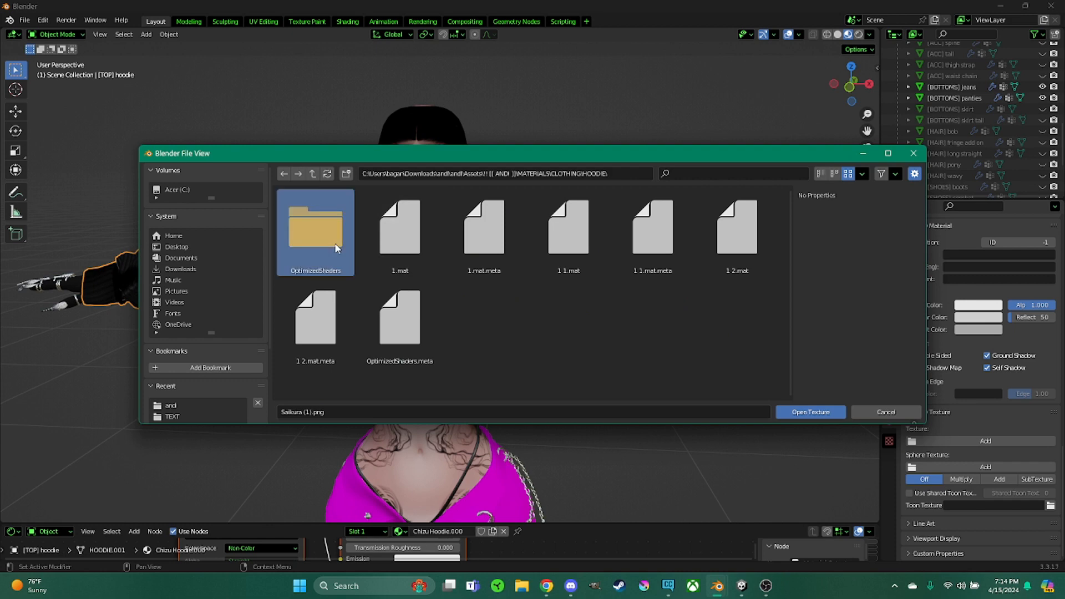
double_click(406, 242)
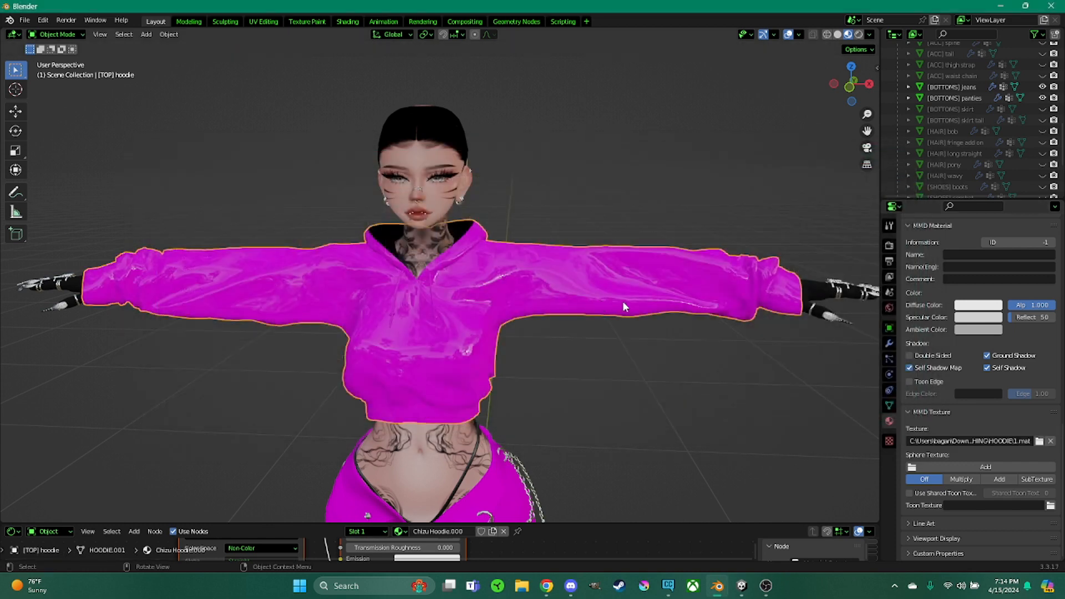
click(1050, 441)
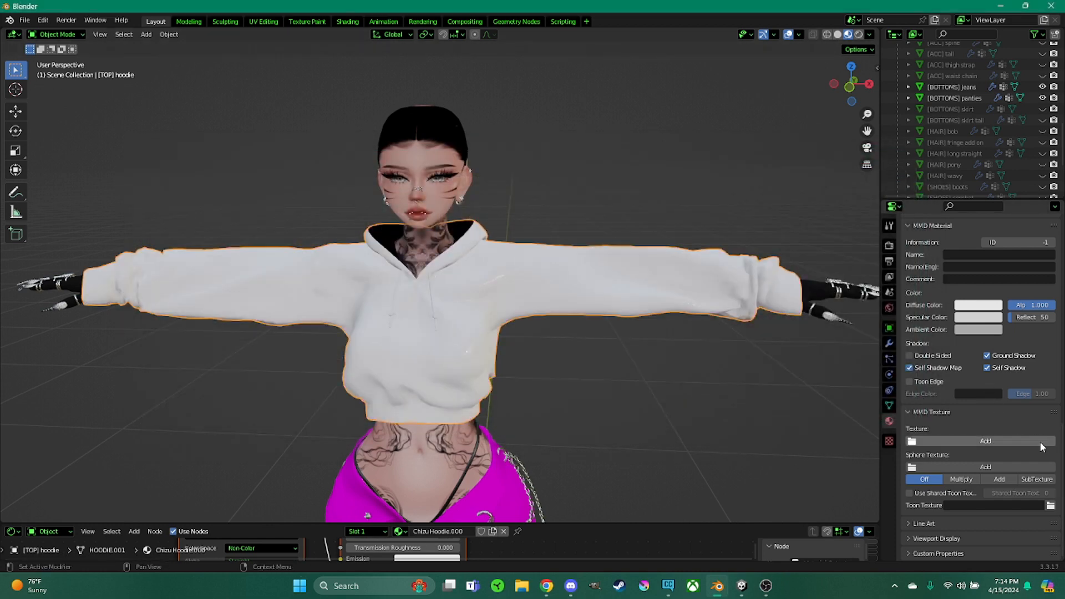
click(1040, 442)
click(191, 246)
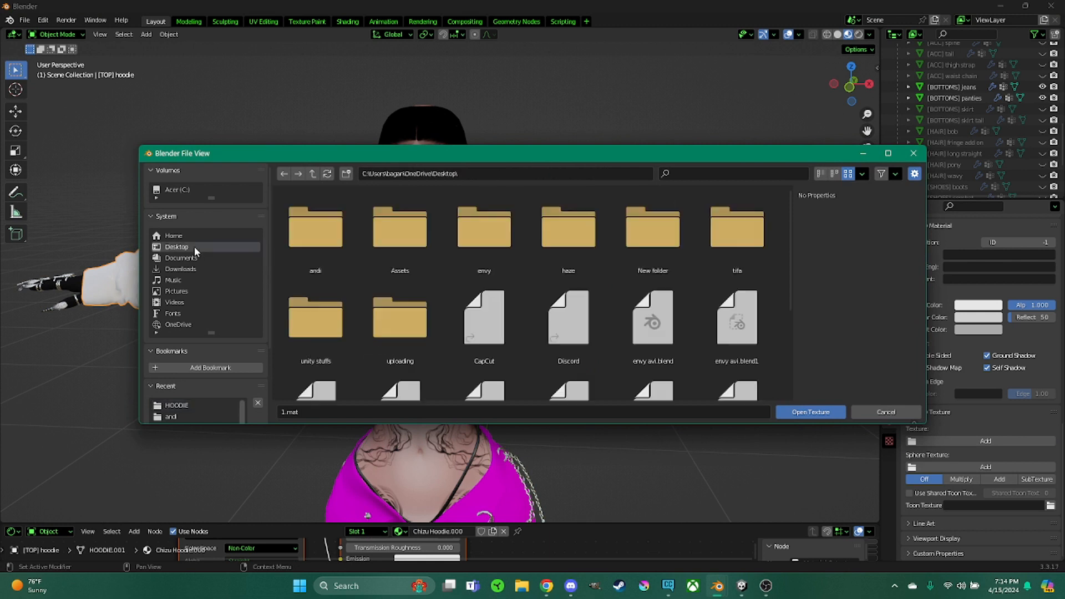
double_click(325, 244)
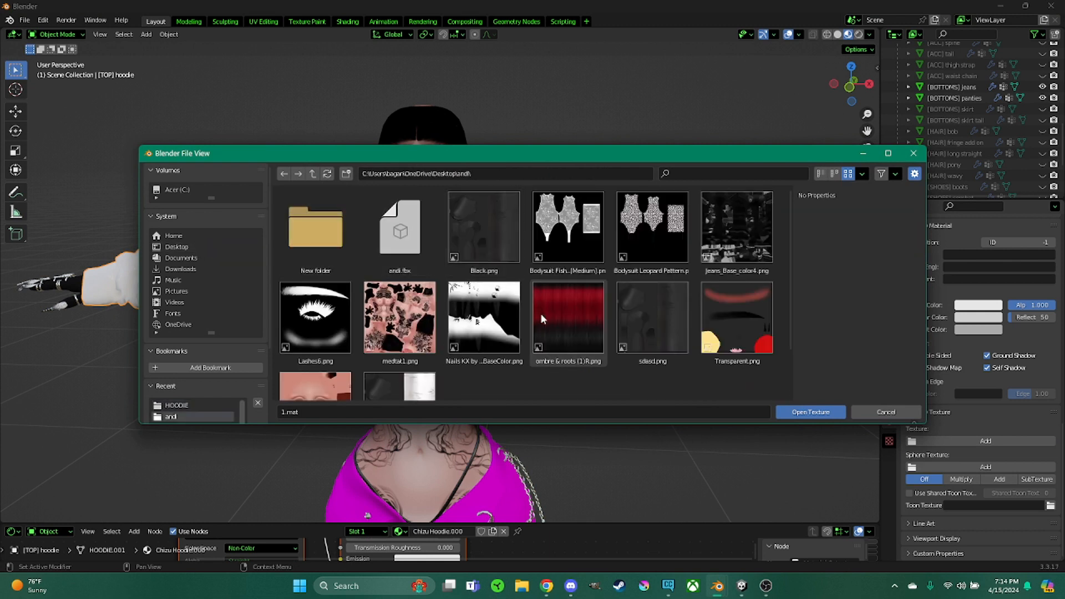
scroll(488, 338, down, 3)
scroll(490, 339, up, 3)
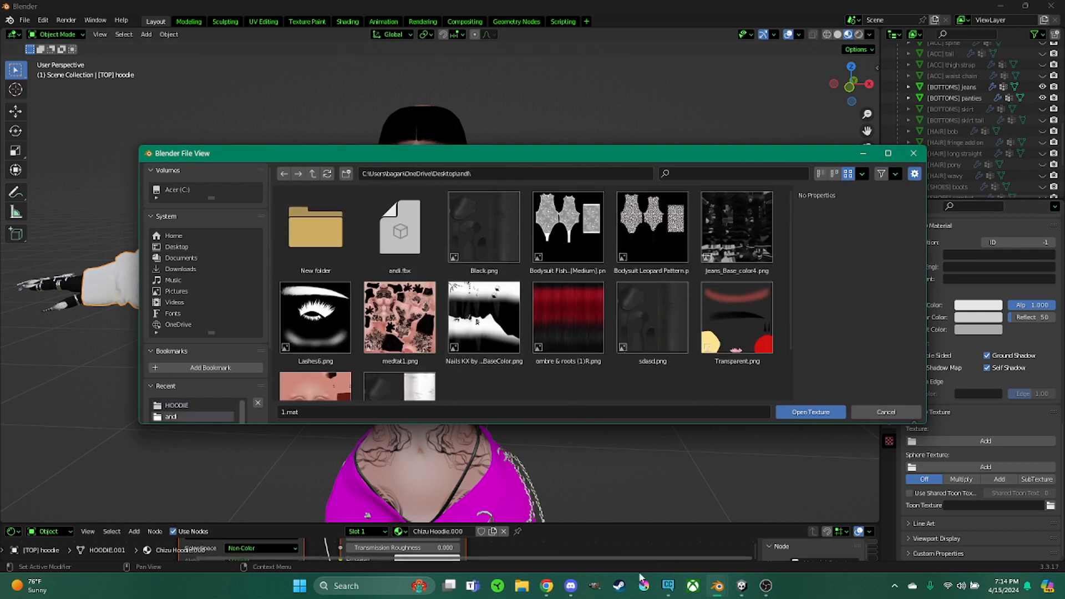
Switch to Unity, select the [TOP] hoodie in the avatar hierarchy and locate its material's main texture
click(741, 585)
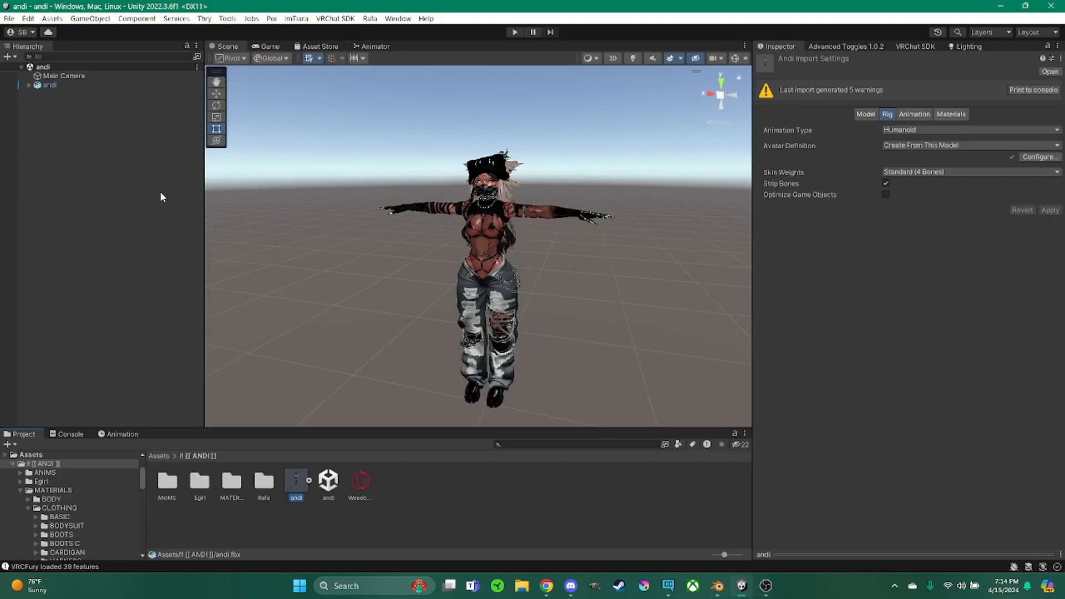
click(29, 85)
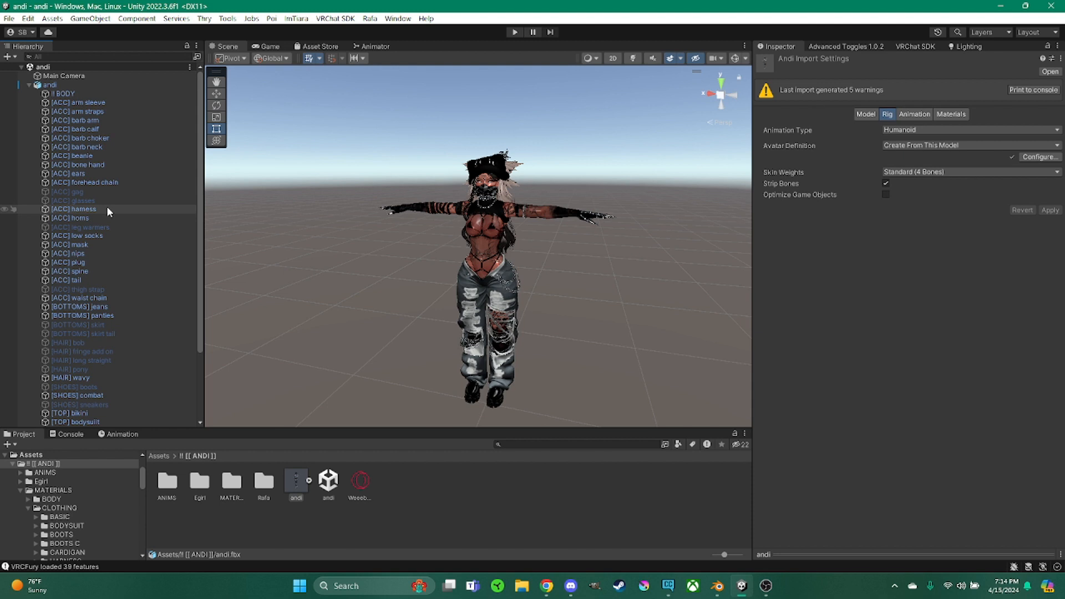
scroll(97, 369, down, 5)
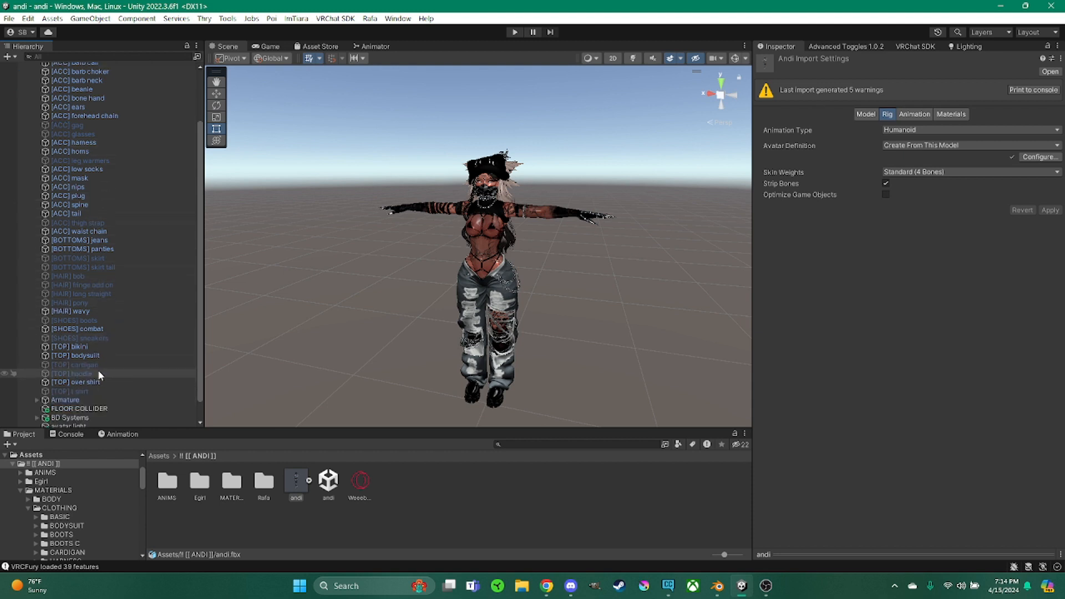
click(98, 369)
click(96, 350)
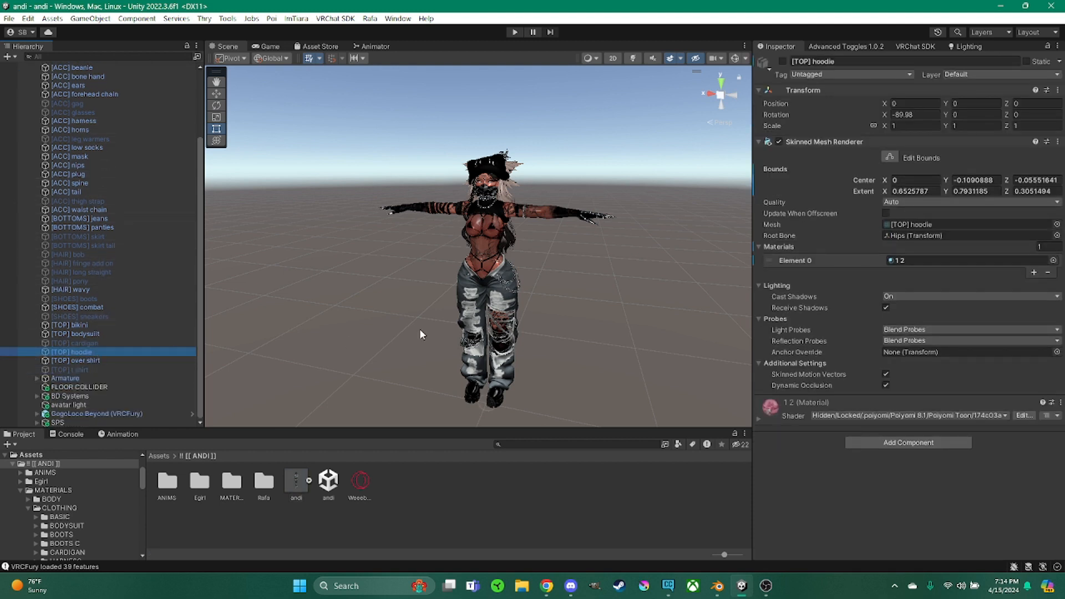
click(760, 418)
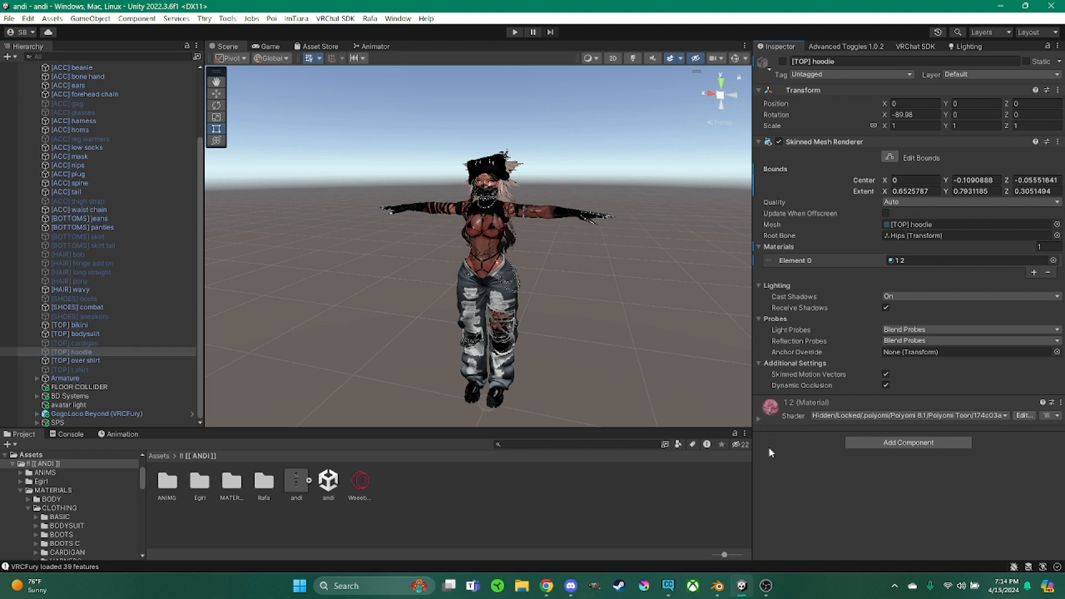
click(759, 420)
click(796, 535)
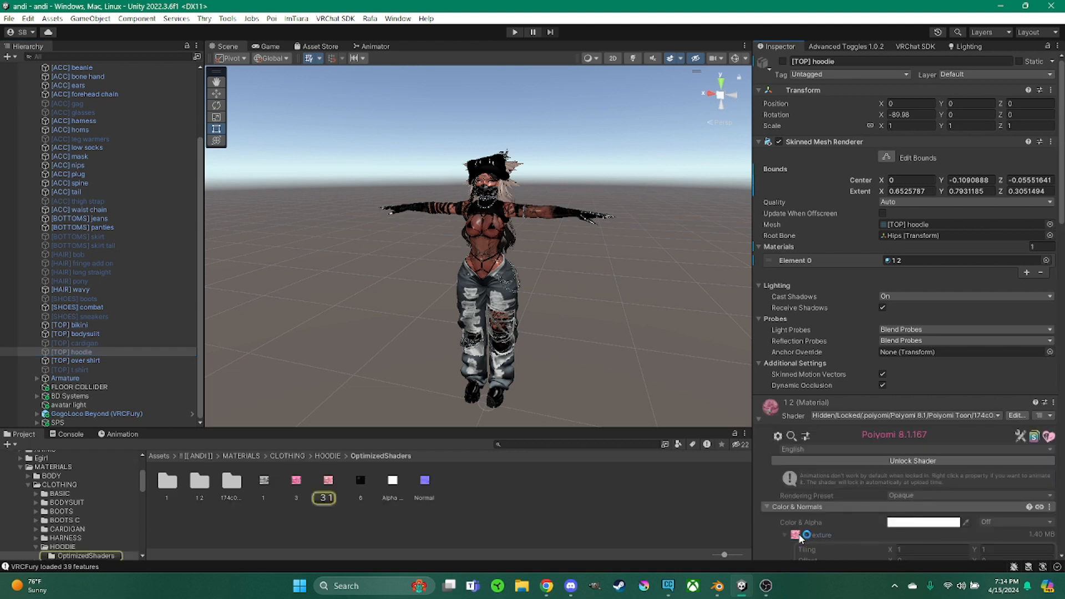
Open the hoodie texture 1 and save a PNG copy into the Desktop andi folder, then close the viewer
click(264, 481)
double_click(264, 482)
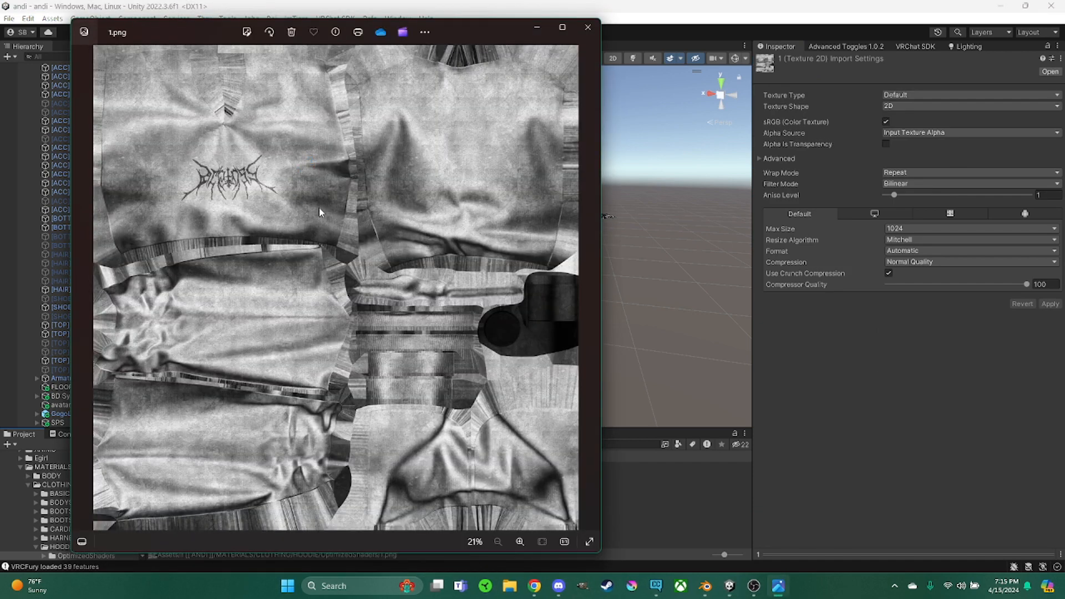
right_click(318, 207)
click(384, 221)
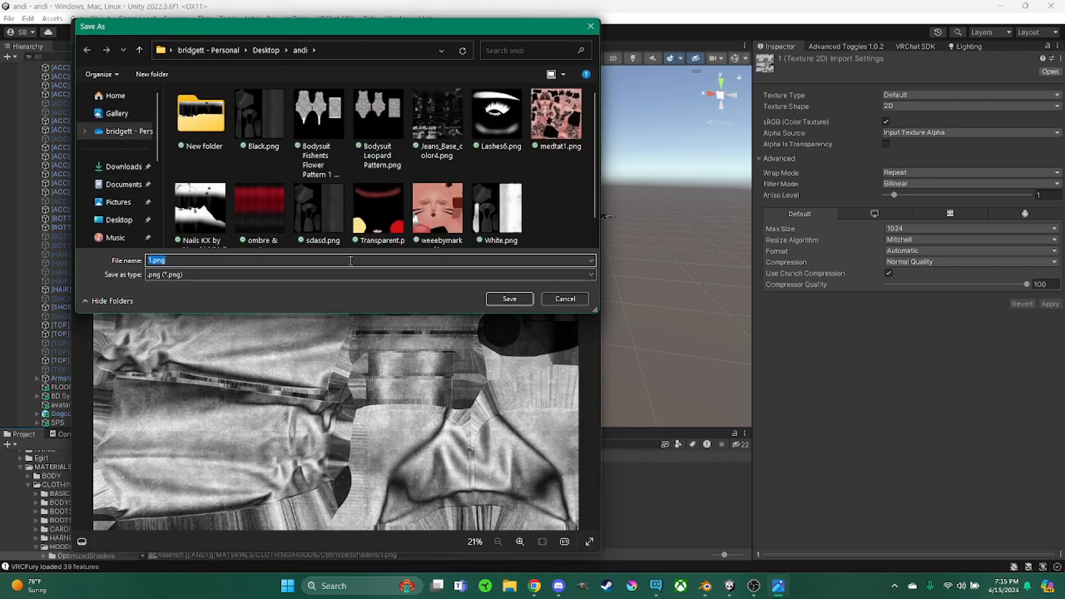
click(167, 258)
click(509, 298)
click(588, 20)
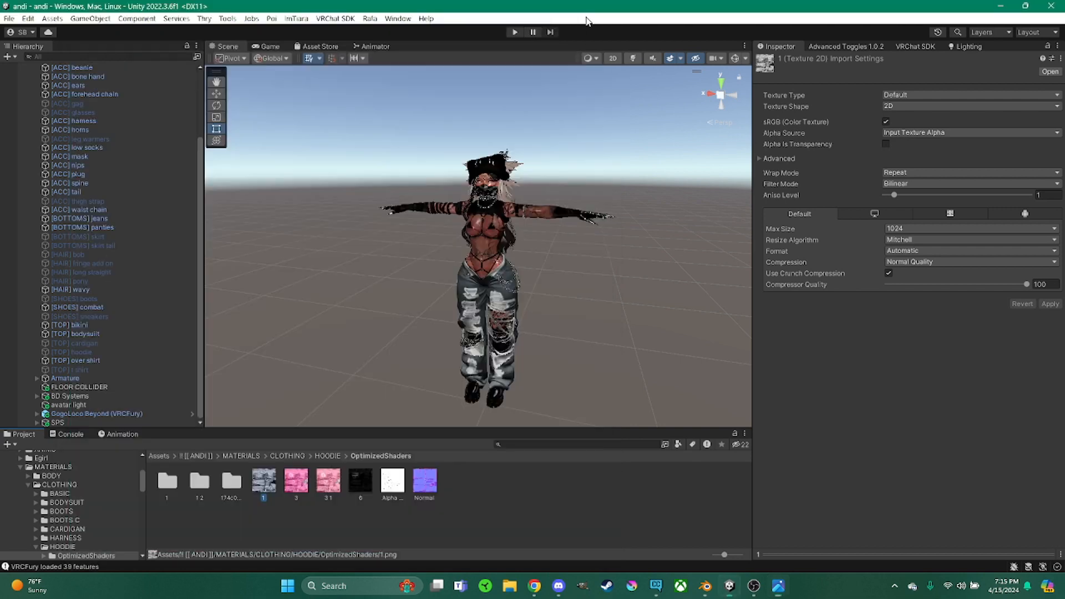
Back in Blender, load the saved hoodie PNG from the Desktop andi folder as the hoodie's MMD texture
click(703, 589)
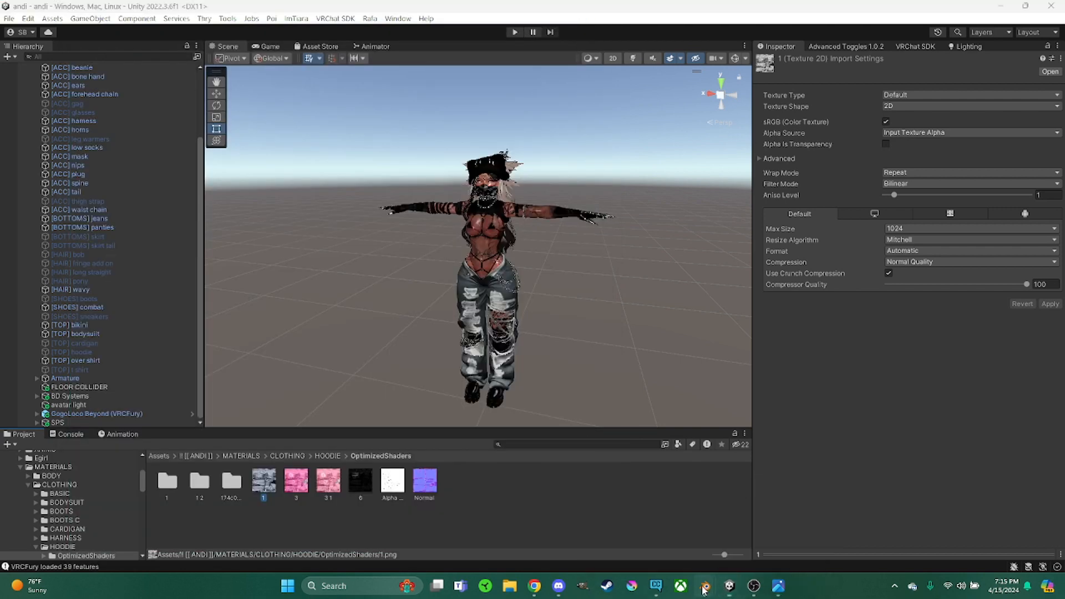
click(660, 537)
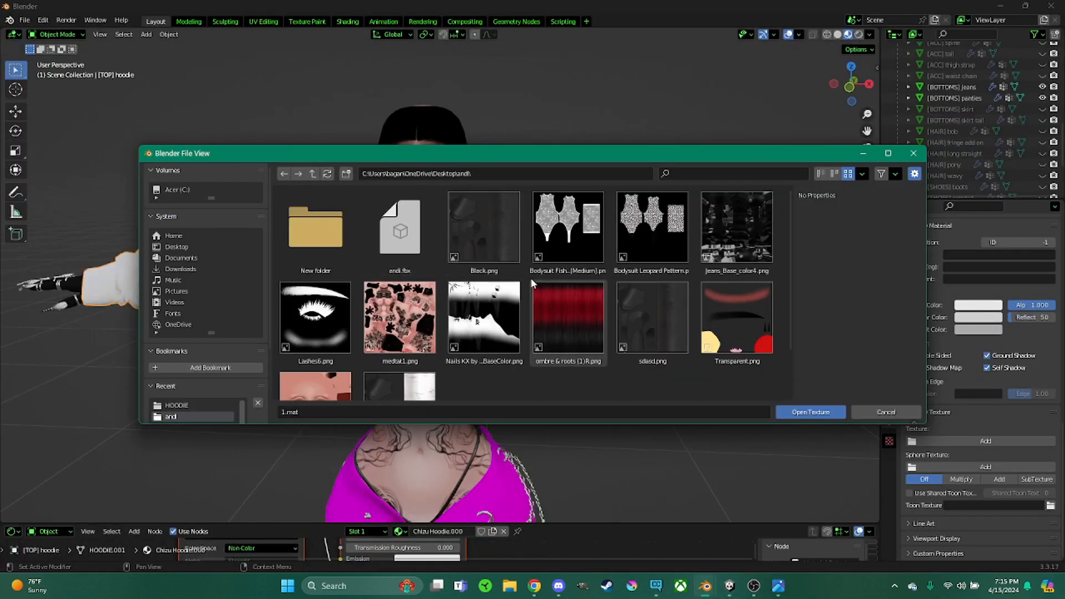
click(914, 153)
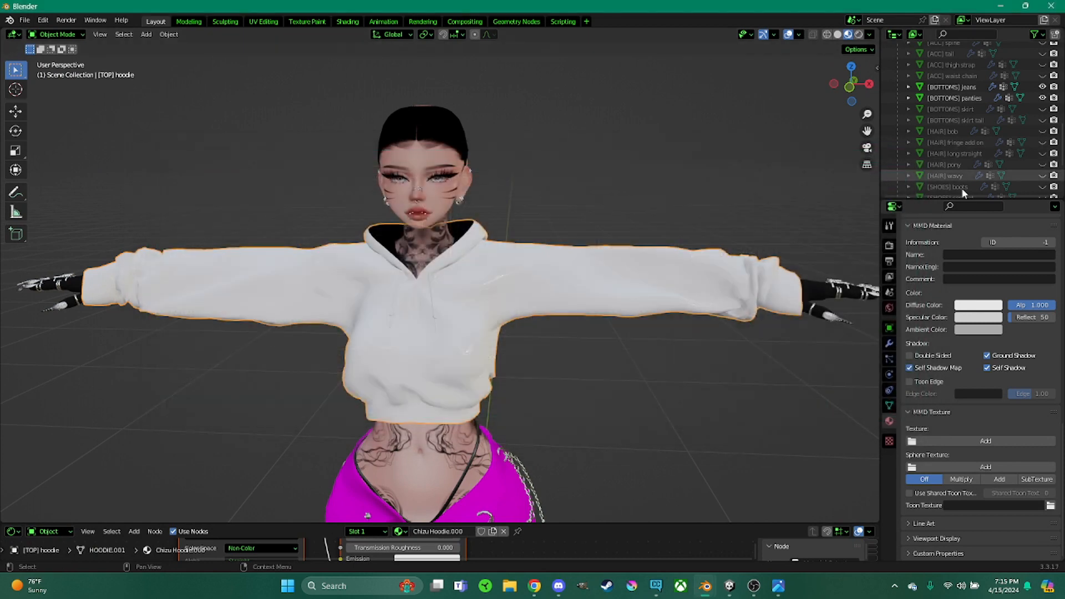
click(946, 439)
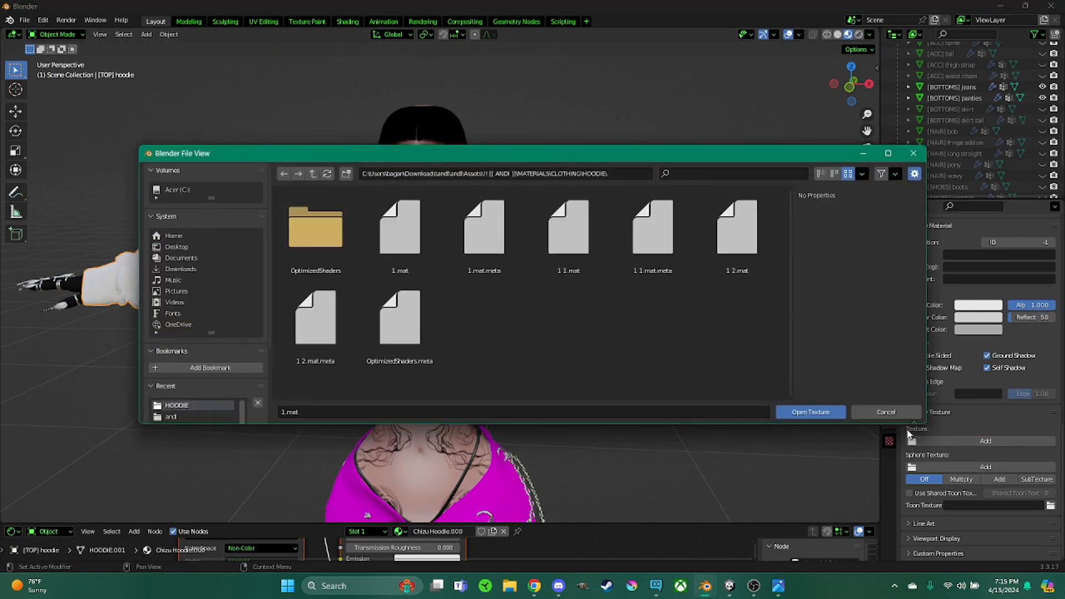
click(181, 247)
double_click(314, 233)
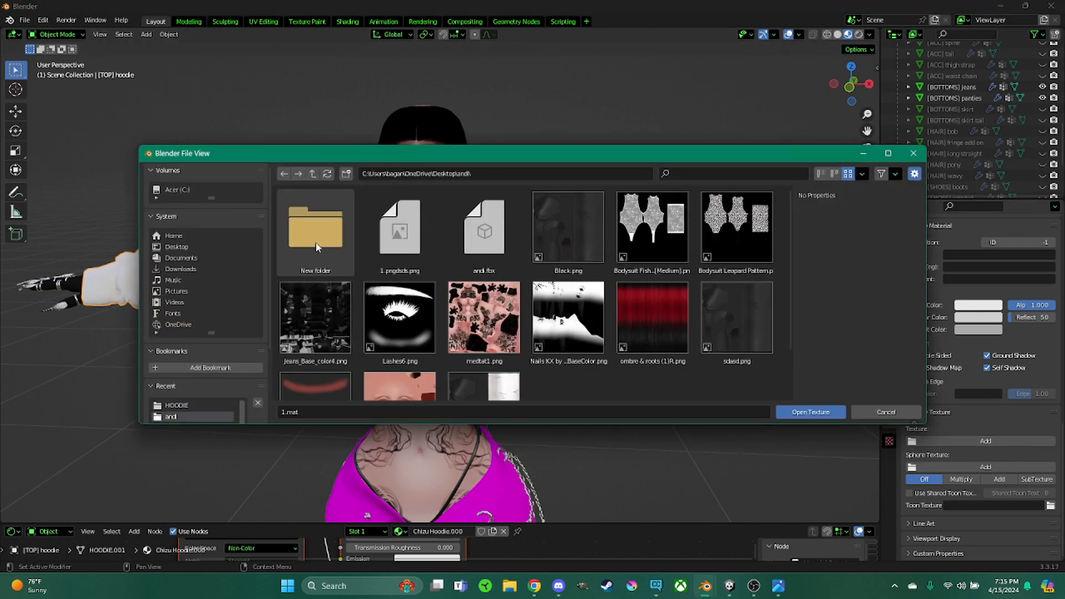
double_click(398, 230)
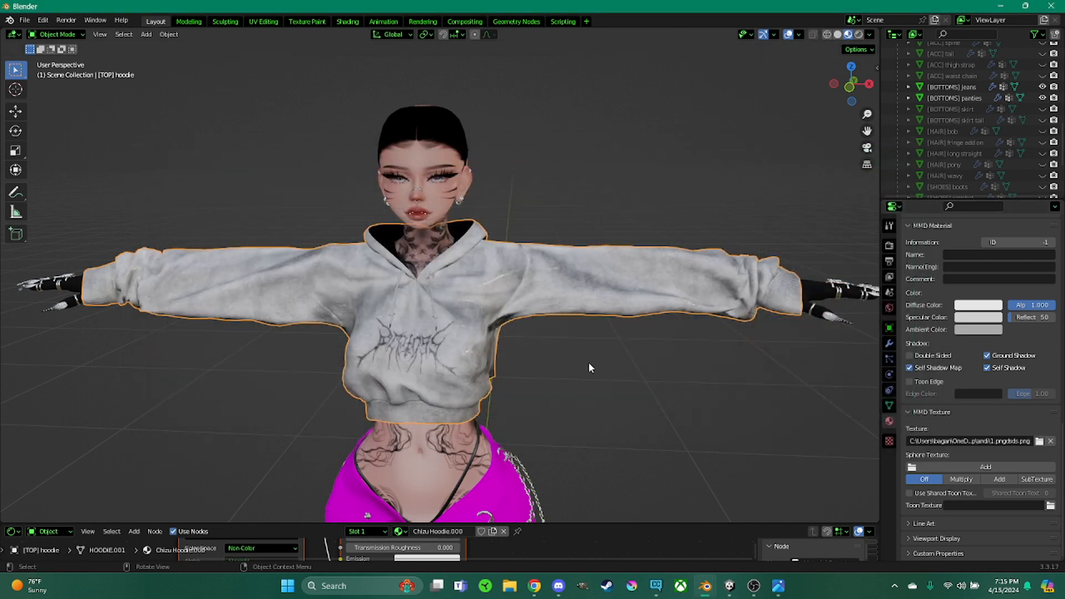
Enable Double Sided on the hoodie's MMD material
mouse_move(542, 333)
middle_down()
mouse_move(682, 328)
mouse_move(556, 343)
middle_up()
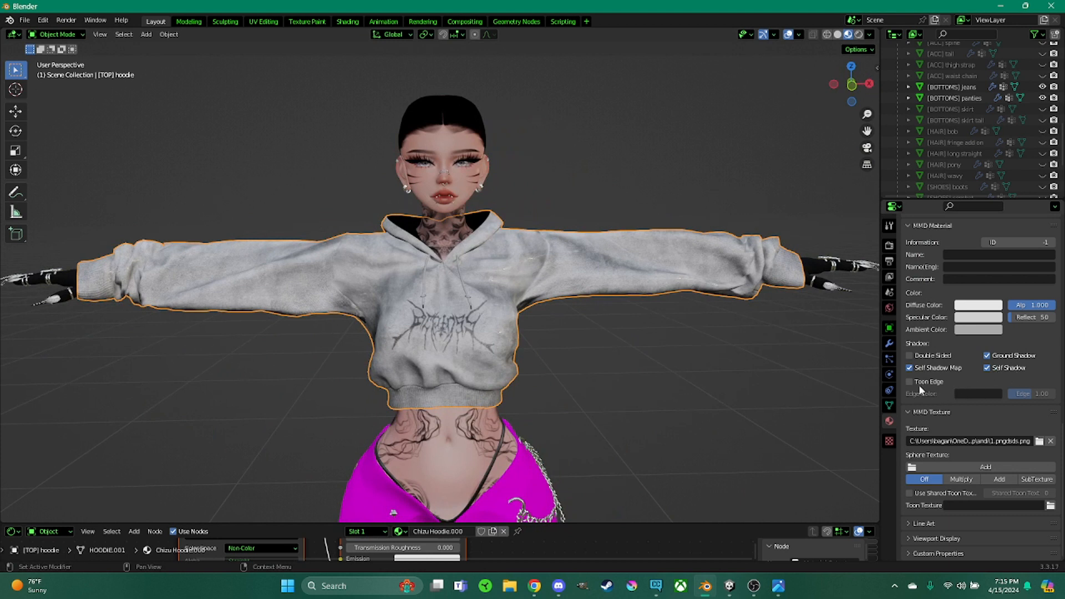
click(909, 355)
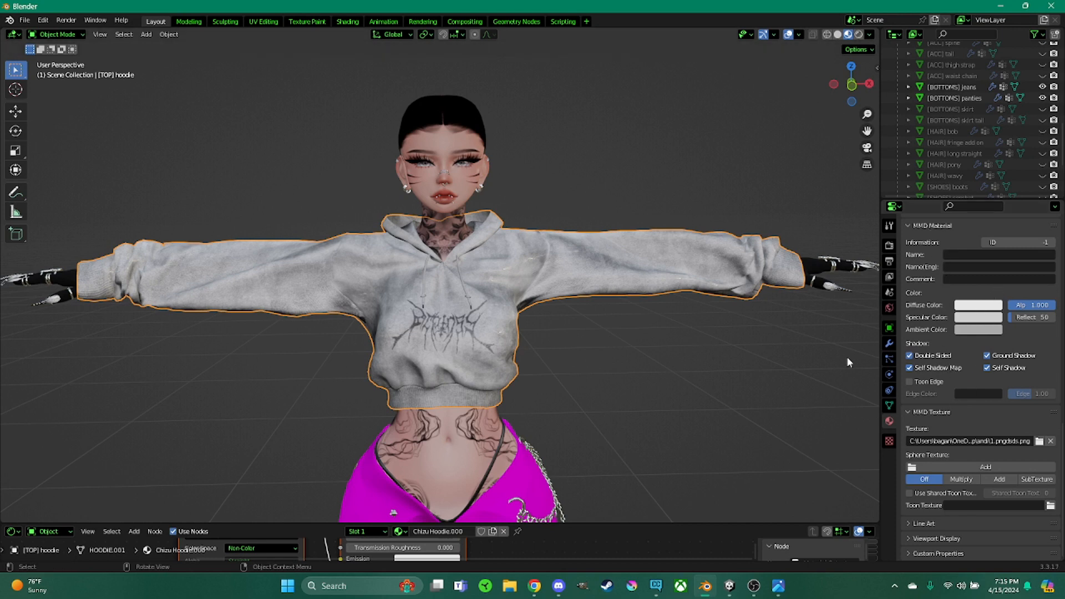
Set the hoodie material's Reflect value to 1
scroll(960, 302, up, 15)
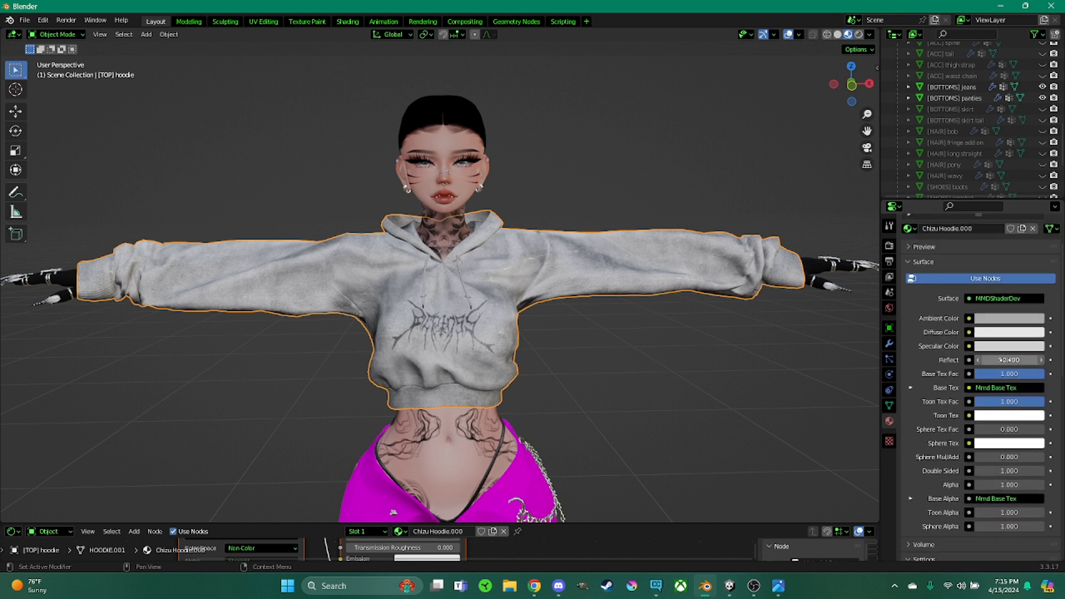
drag(1004, 361, 976, 360)
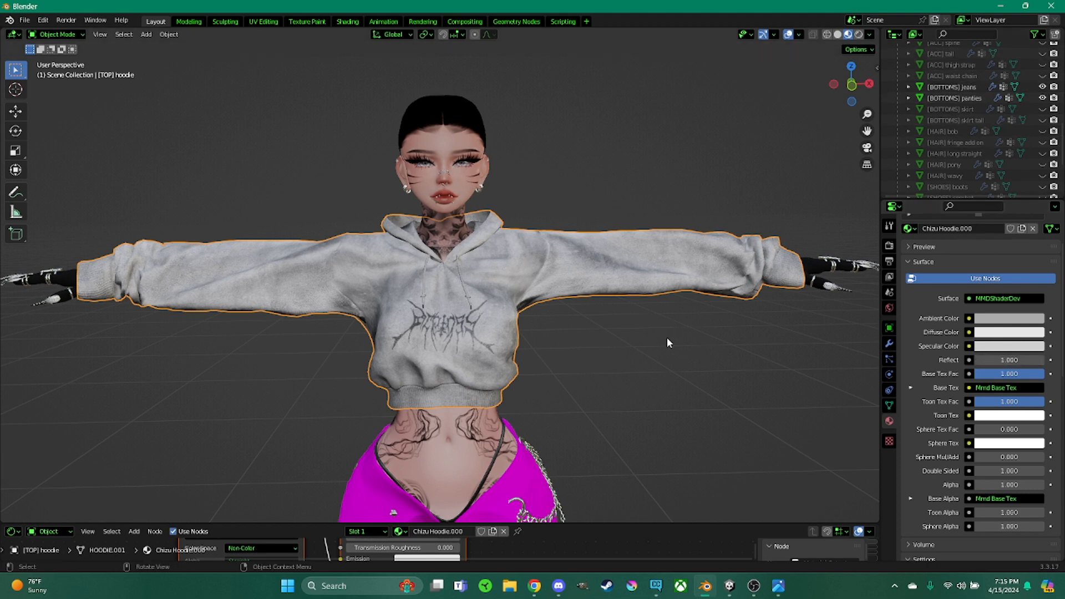
Select the jeans object and switch to its Jeans material slot to reach its MMD texture settings
shift+drag(638, 389, 636, 235)
shift+middle_drag(635, 235, 635, 221)
click(483, 333)
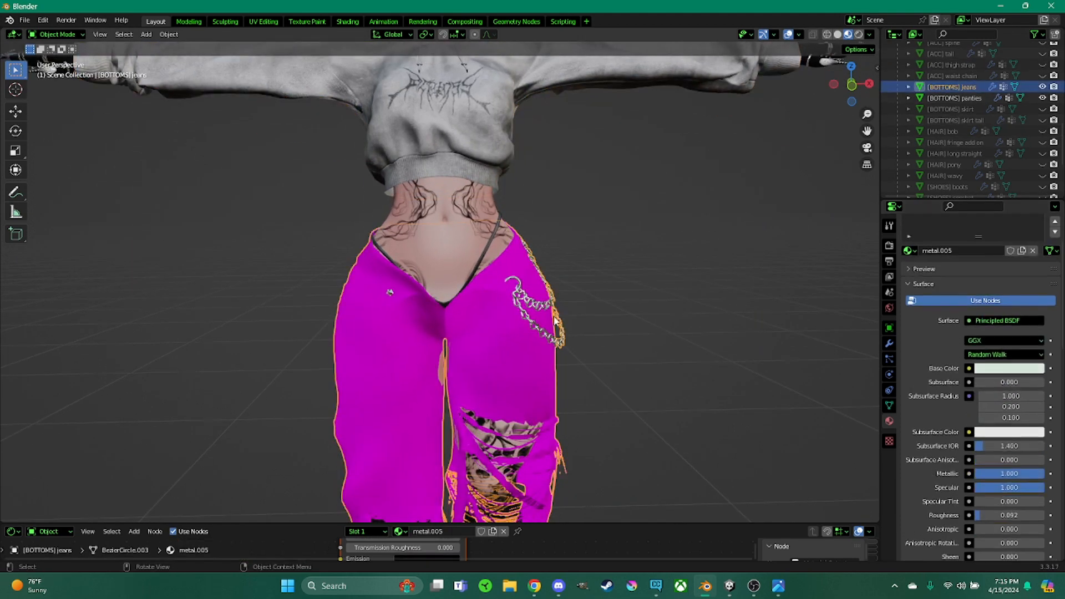
scroll(939, 344, up, 3)
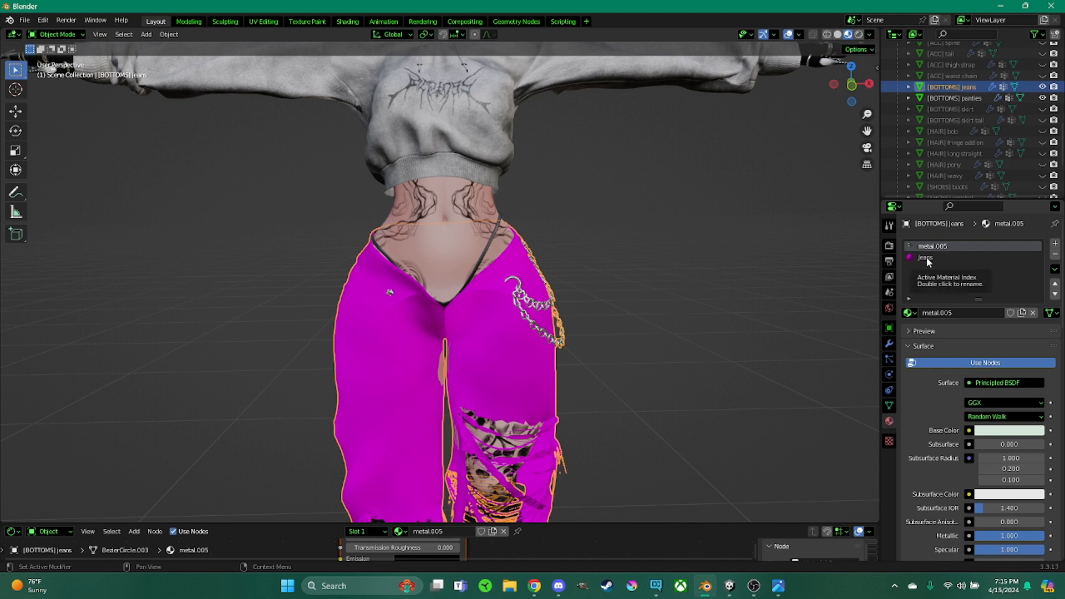
click(925, 258)
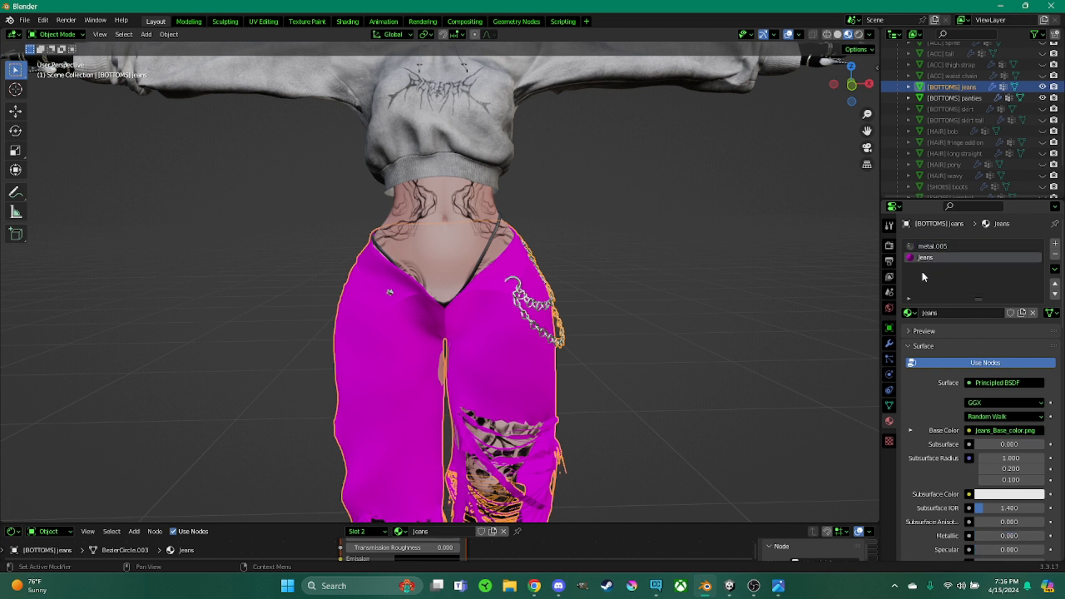
scroll(923, 402, down, 9)
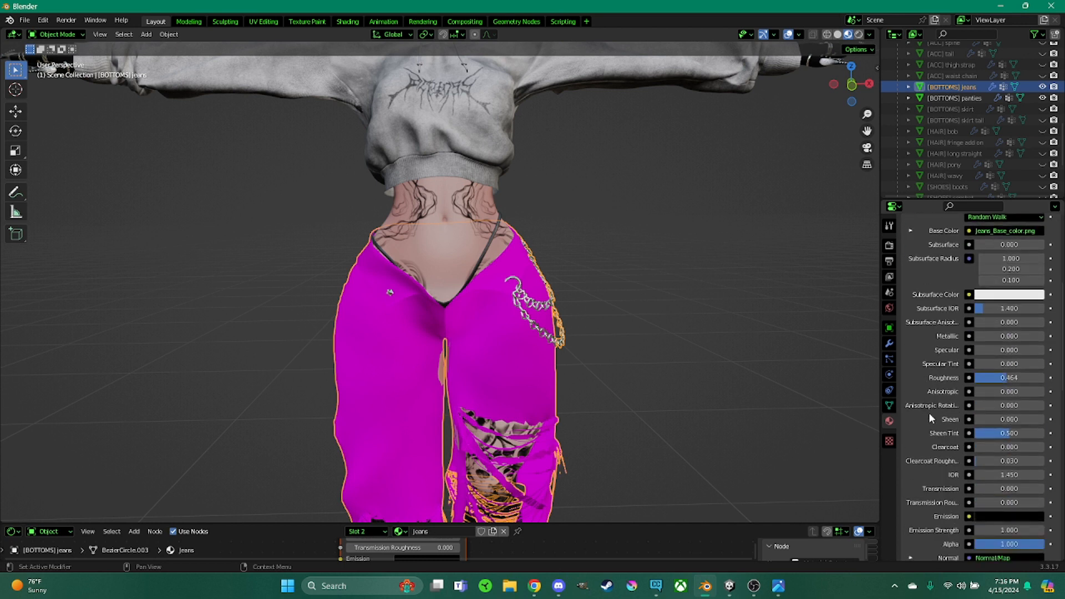
scroll(930, 413, down, 15)
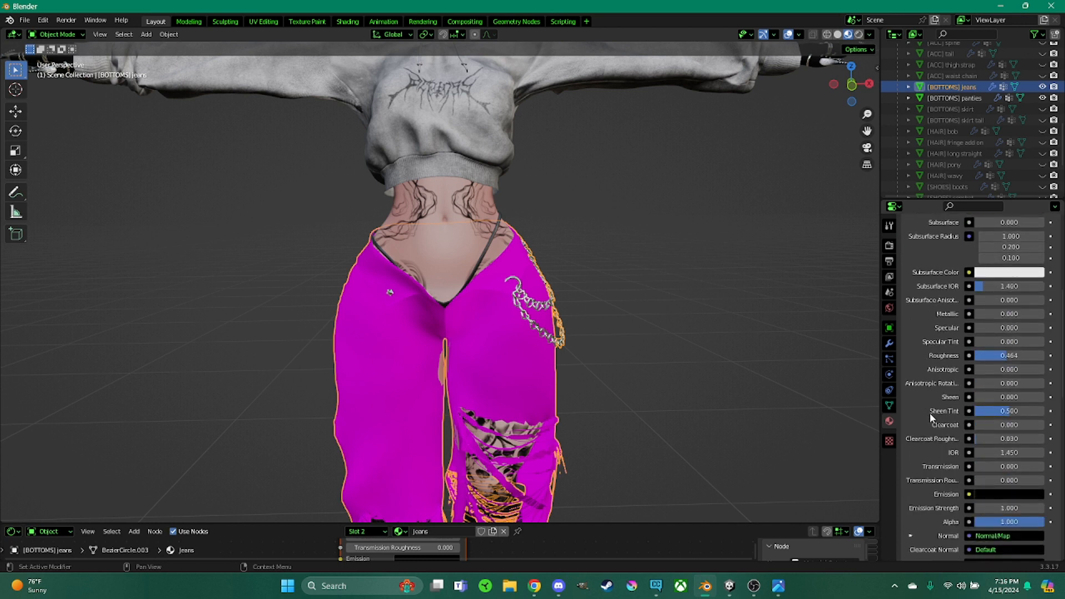
scroll(930, 412, down, 5)
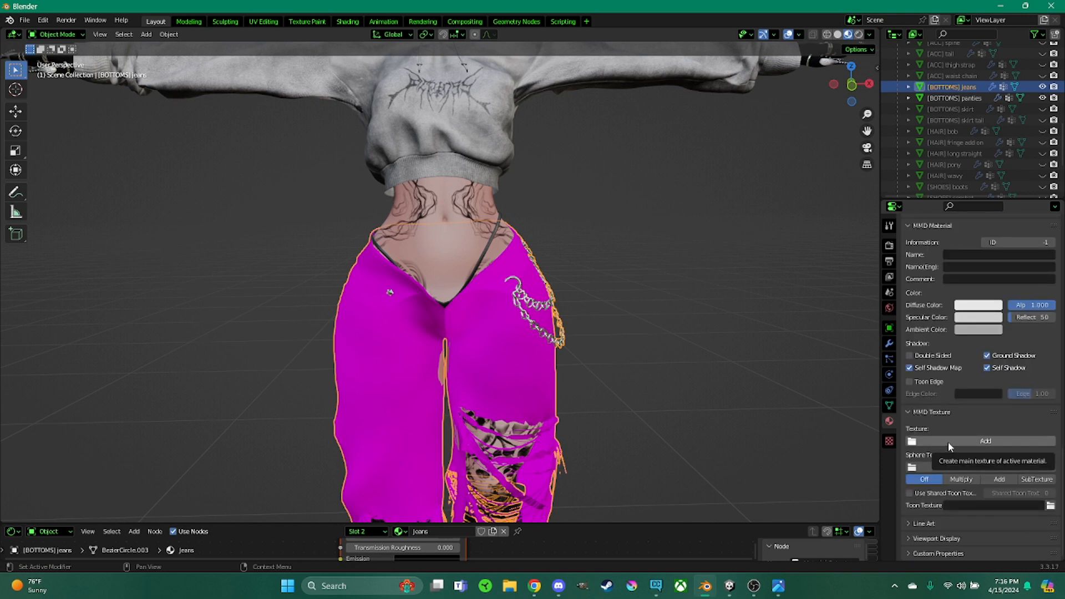
Load Jeans_Base_color4.png from the andi folder as the jeans' MMD texture
click(947, 442)
scroll(523, 324, down, 1)
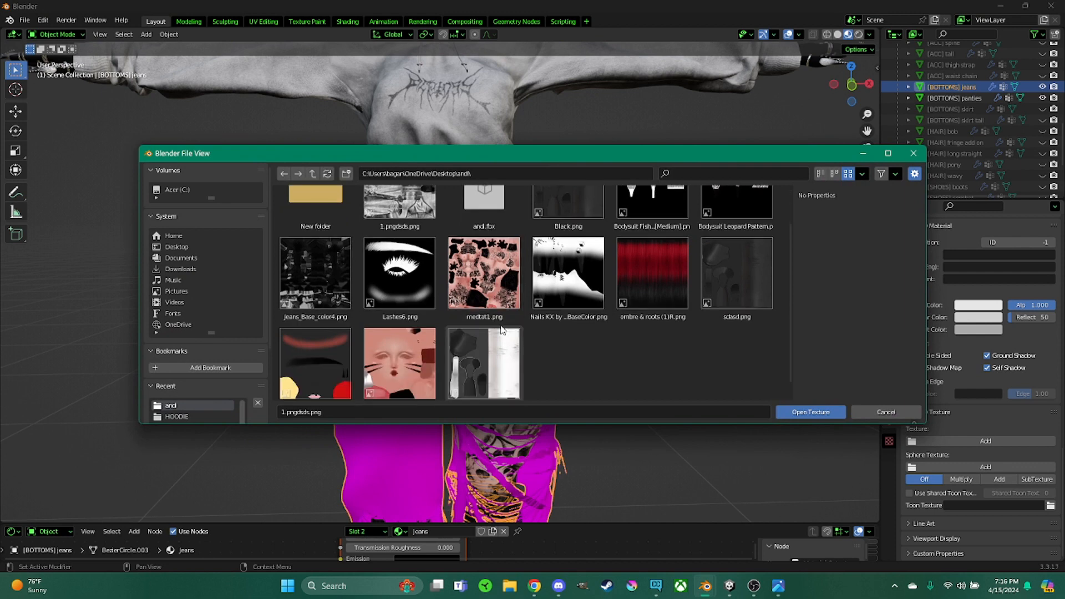
double_click(321, 271)
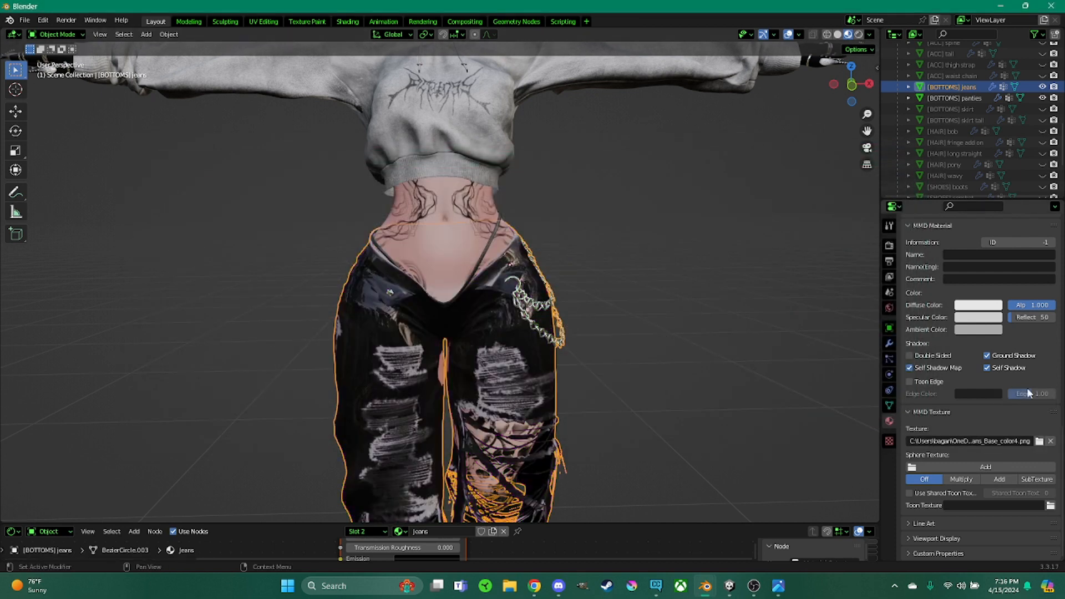
Set the jeans material's Reflect value to 1
scroll(992, 355, up, 15)
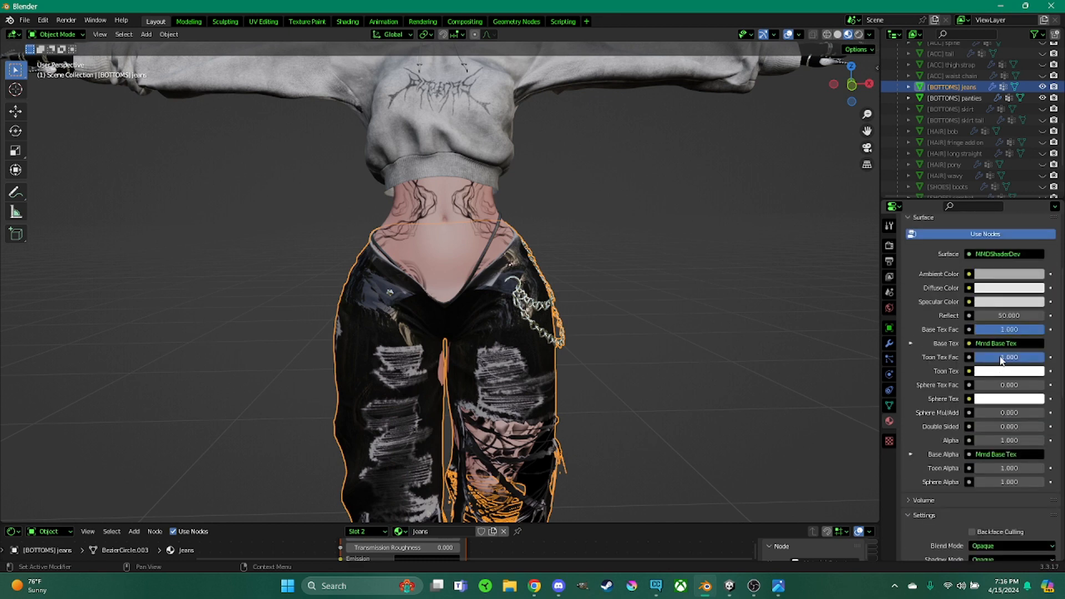
drag(1008, 404, 948, 404)
Unhide the fringe add on and long straight hair objects and select the fringe add on hair
middle_drag(577, 311, 587, 331)
shift+middle_drag(637, 300, 652, 399)
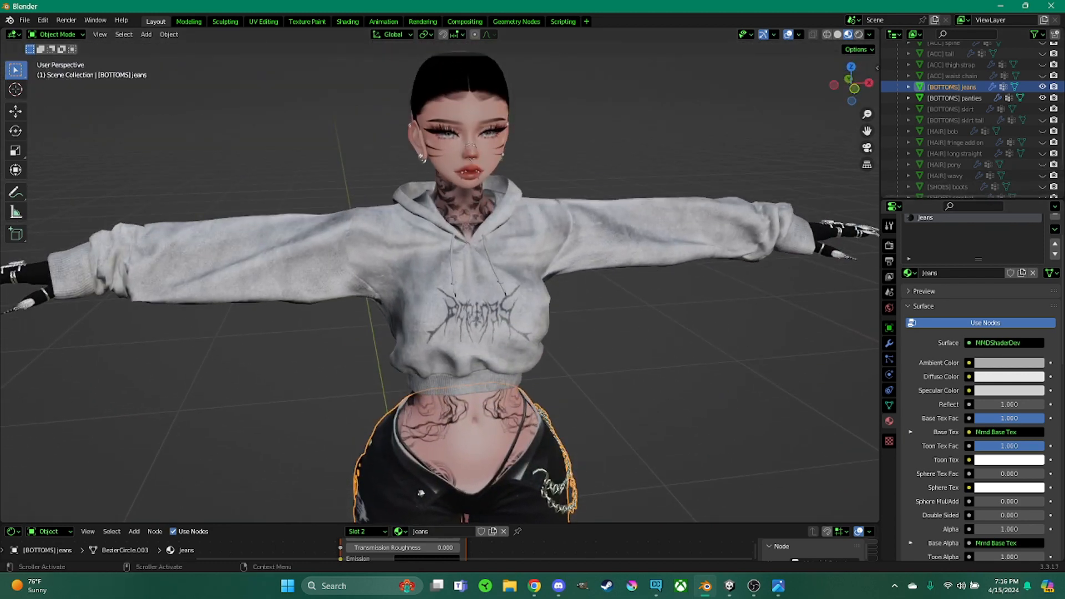
drag(1042, 142, 1042, 153)
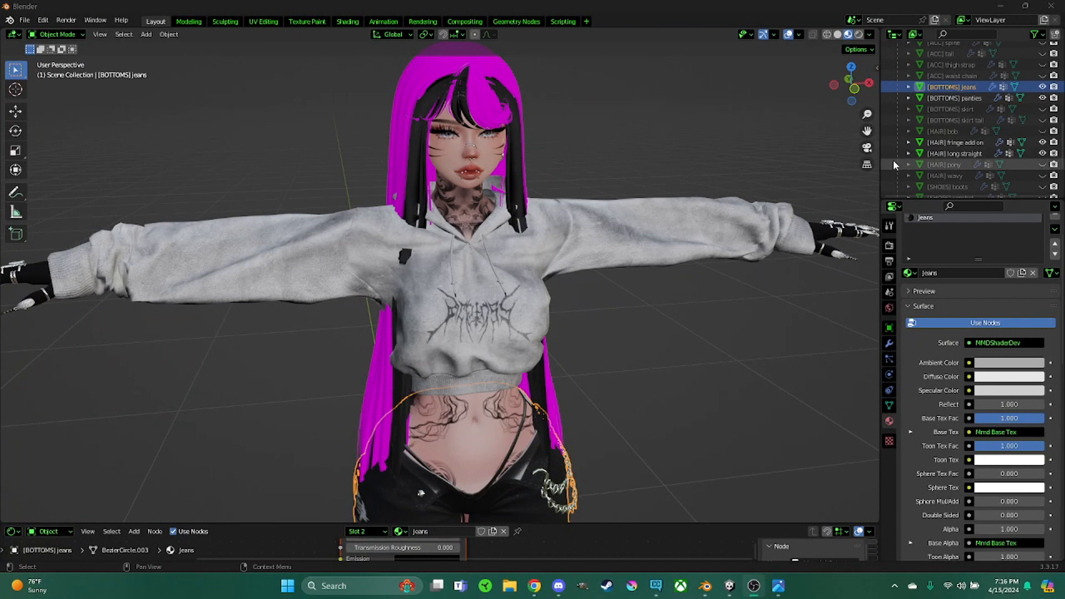
click(480, 72)
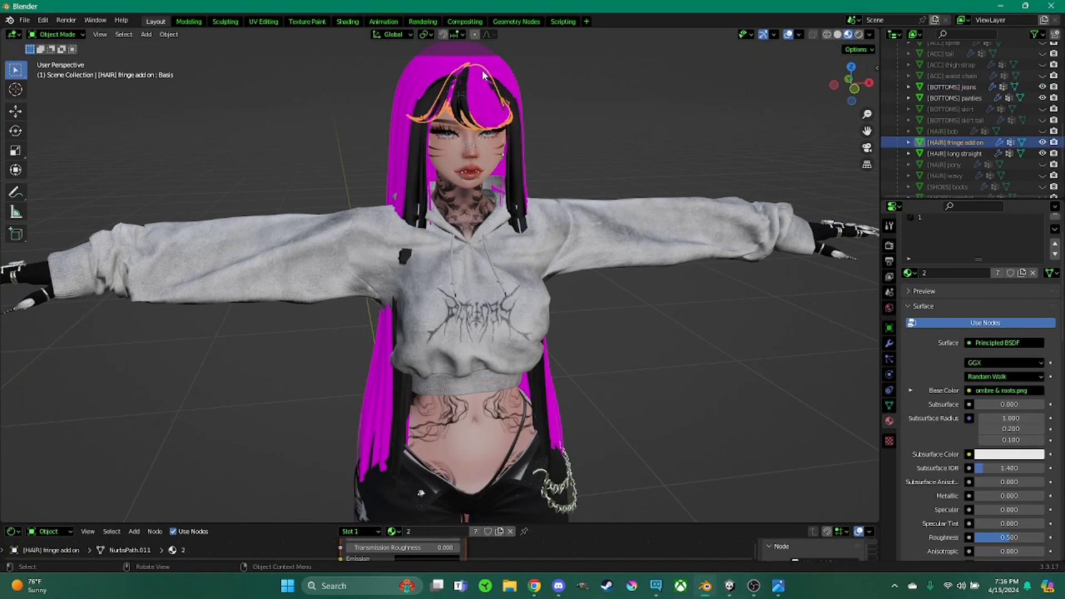
Load ombre & roots.png from the Unity project's MATERIALS/BODY/HAIR/TEXT folder as the fringe's material 2 MMD texture
scroll(942, 250, up, 2)
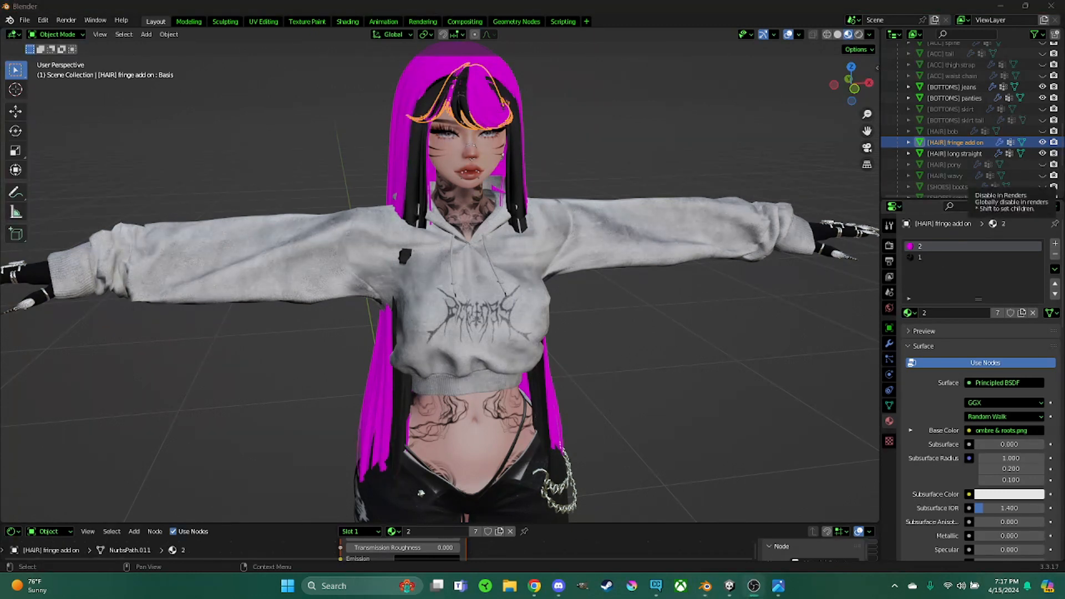
scroll(917, 401, down, 15)
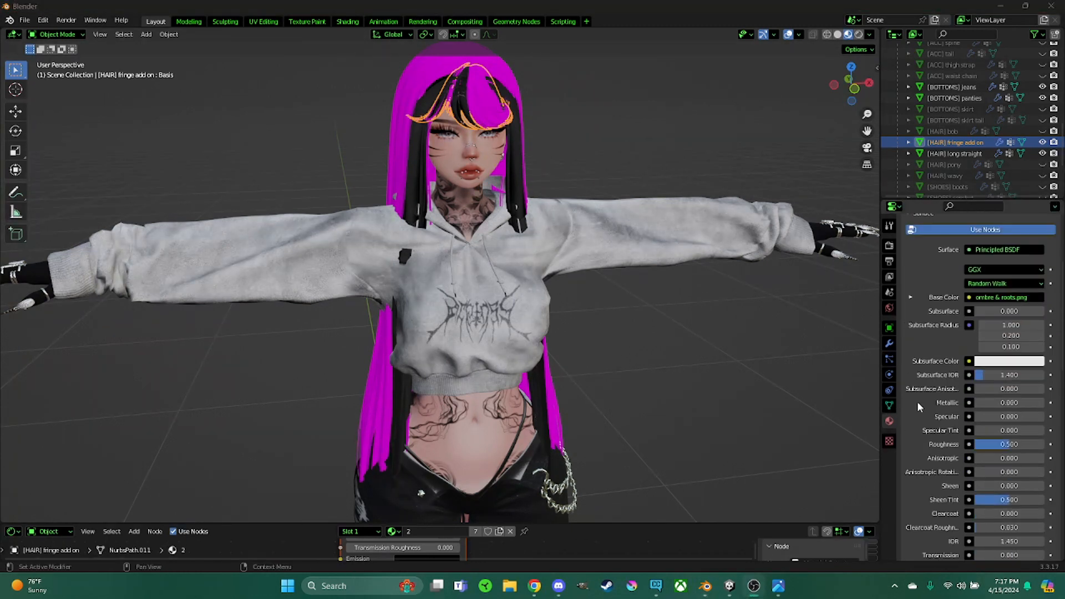
scroll(922, 402, down, 10)
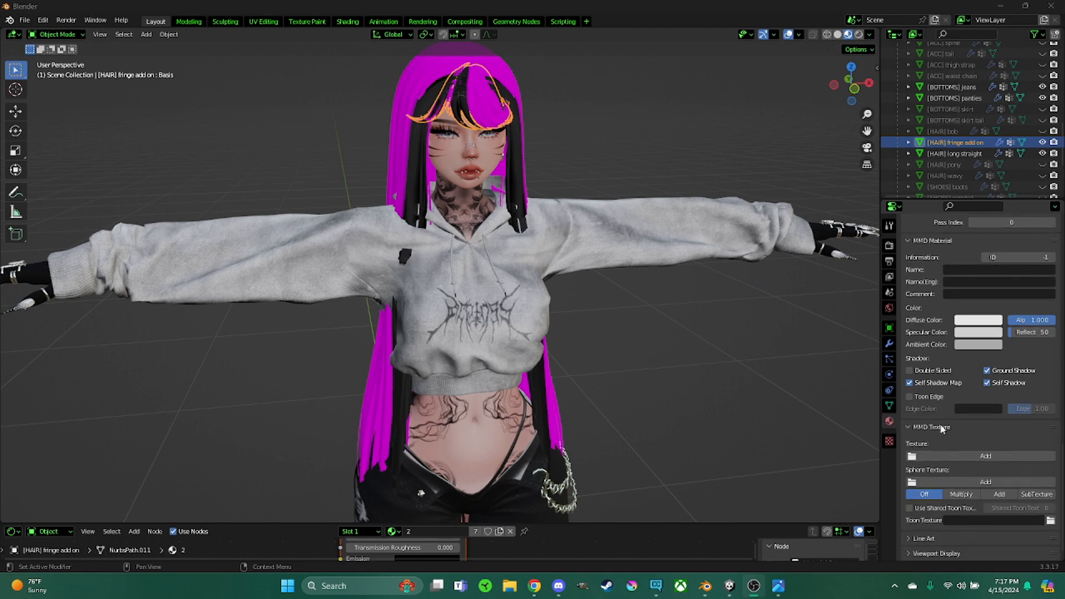
click(937, 456)
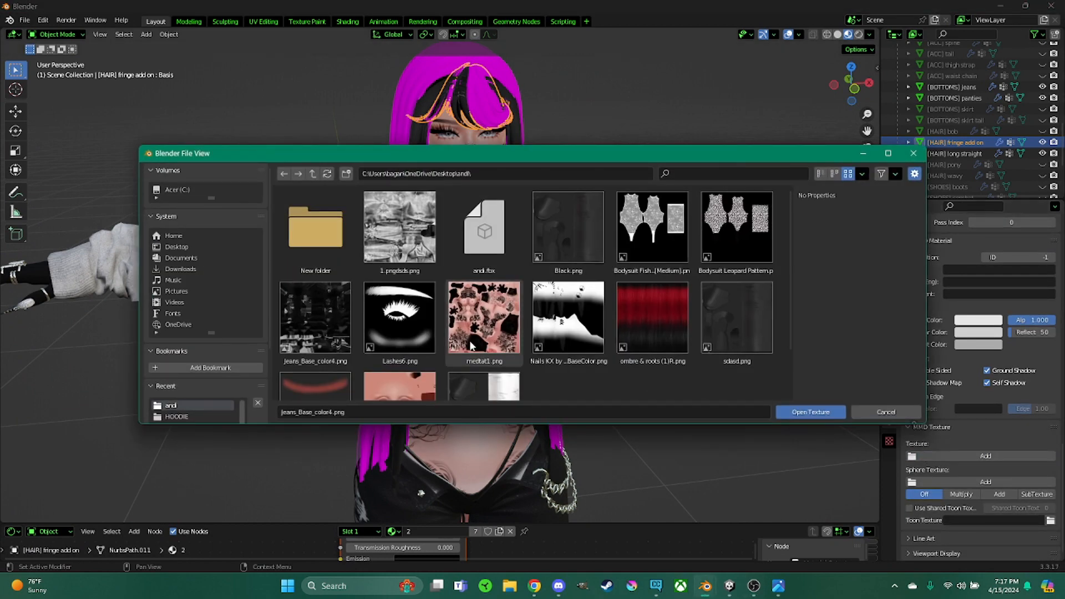
click(191, 268)
click(384, 243)
double_click(302, 238)
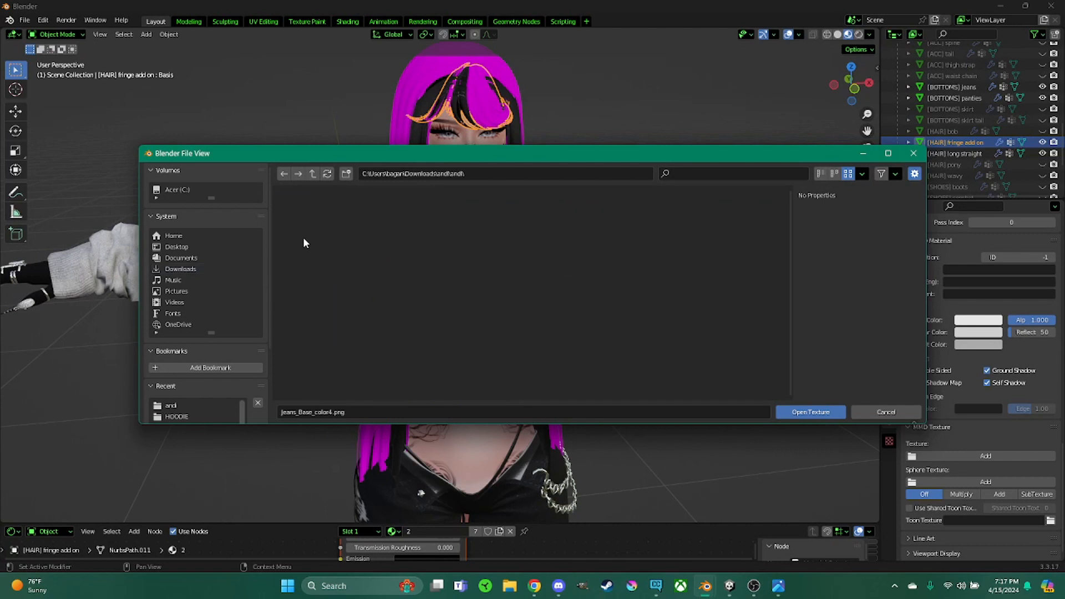
double_click(307, 235)
double_click(330, 238)
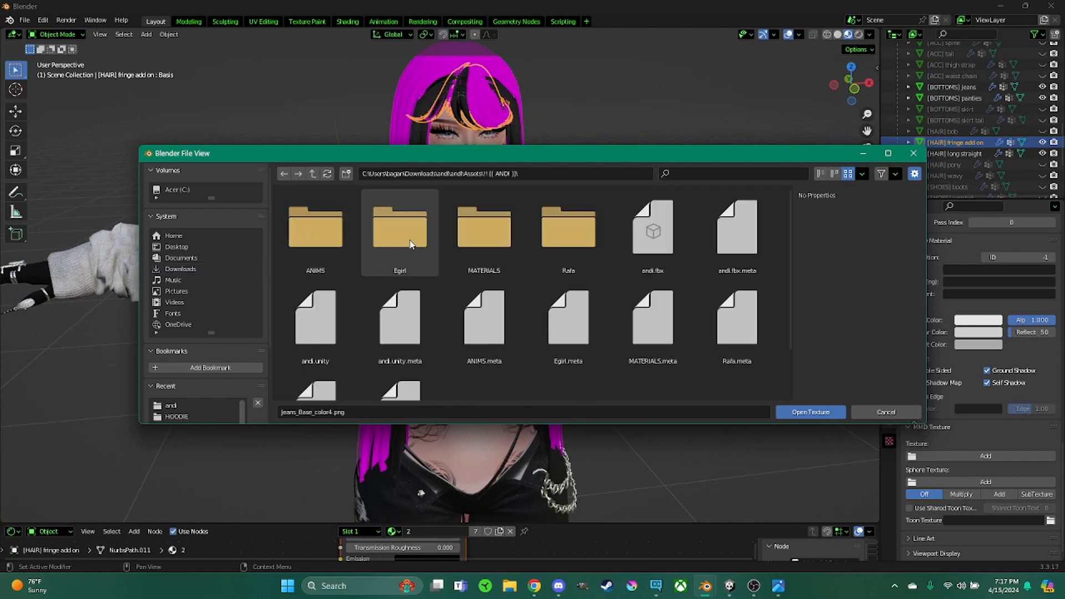
double_click(490, 238)
double_click(320, 244)
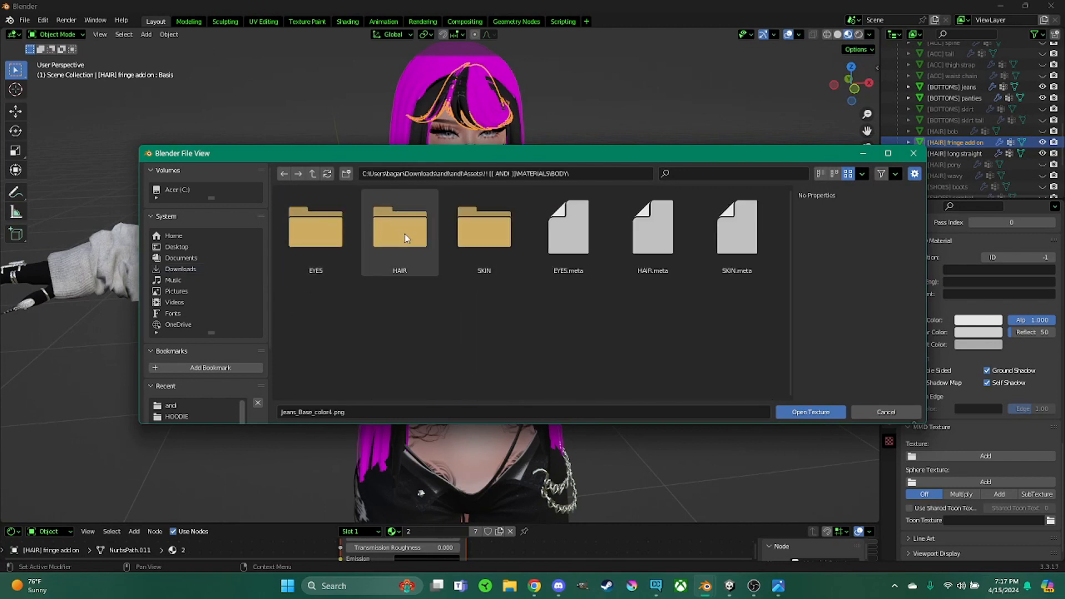
double_click(402, 233)
double_click(395, 239)
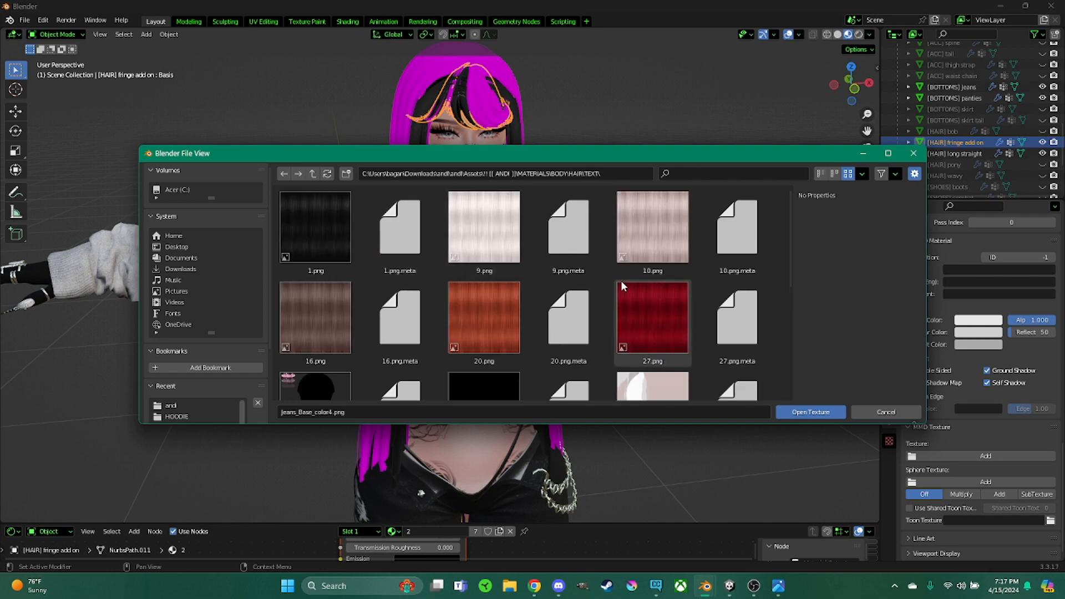
scroll(621, 281, down, 10)
double_click(502, 258)
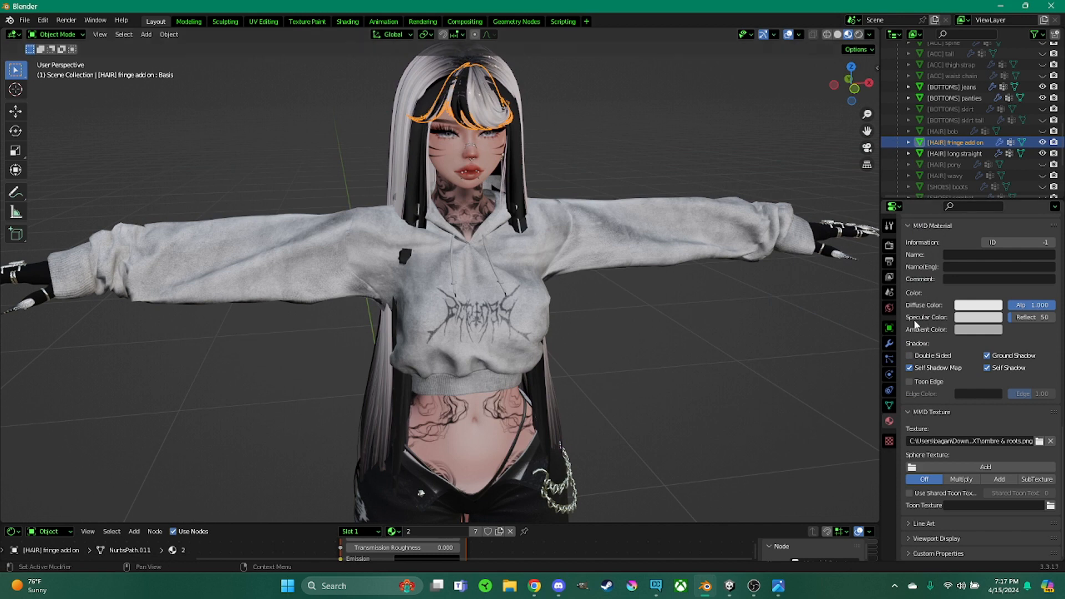
Set the fringe's material 2 Reflect value to 1
scroll(985, 338, down, 10)
scroll(990, 344, up, 10)
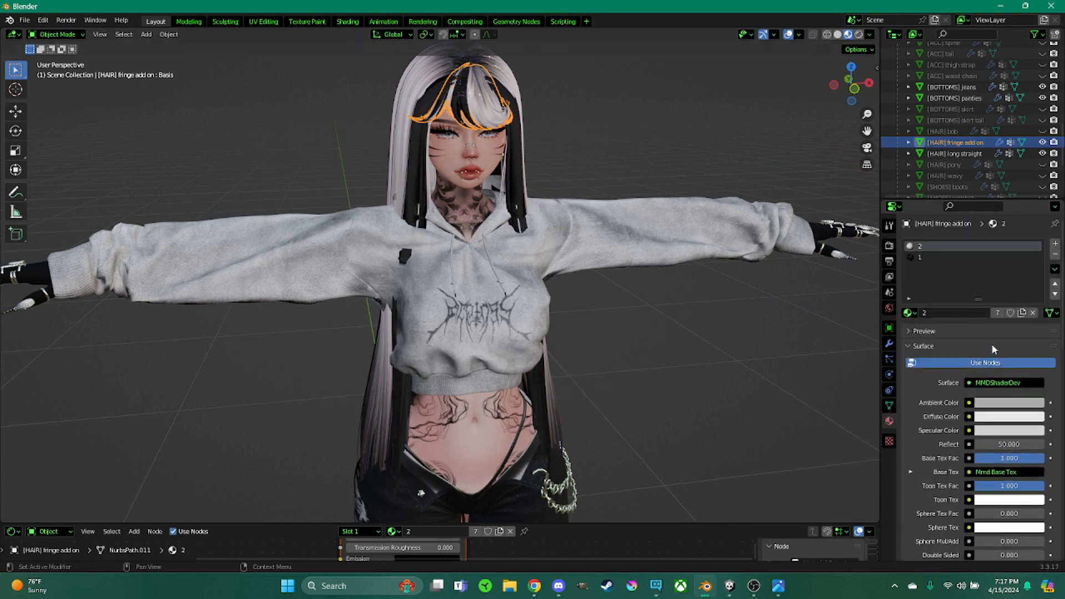
drag(1023, 442, 948, 442)
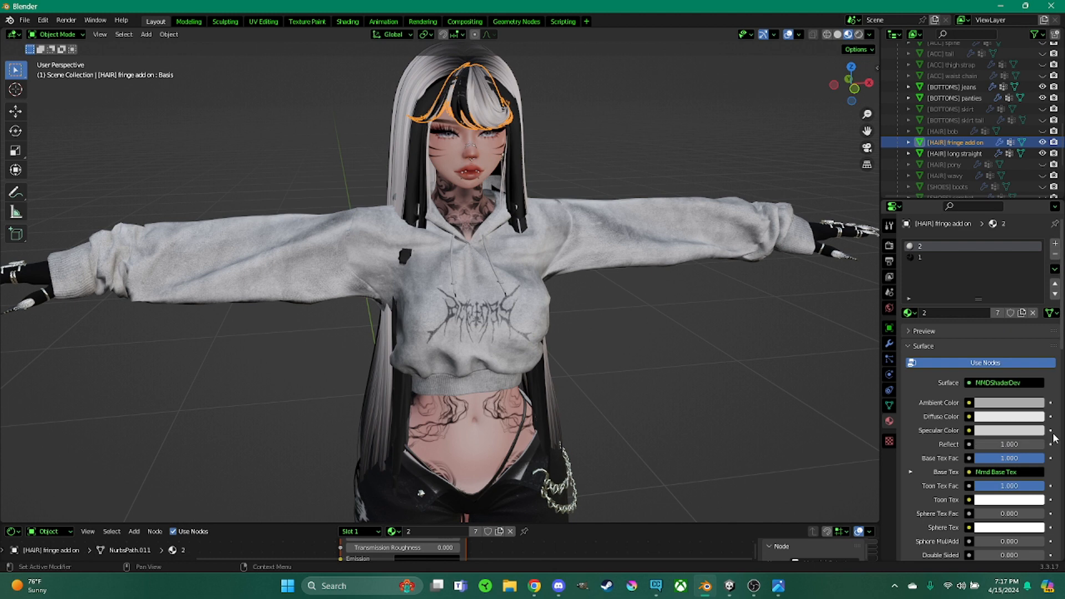
Switch to the fringe's material slot 1 and set its Blend Mode to Opaque
click(921, 257)
scroll(993, 421, down, 6)
scroll(961, 442, down, 10)
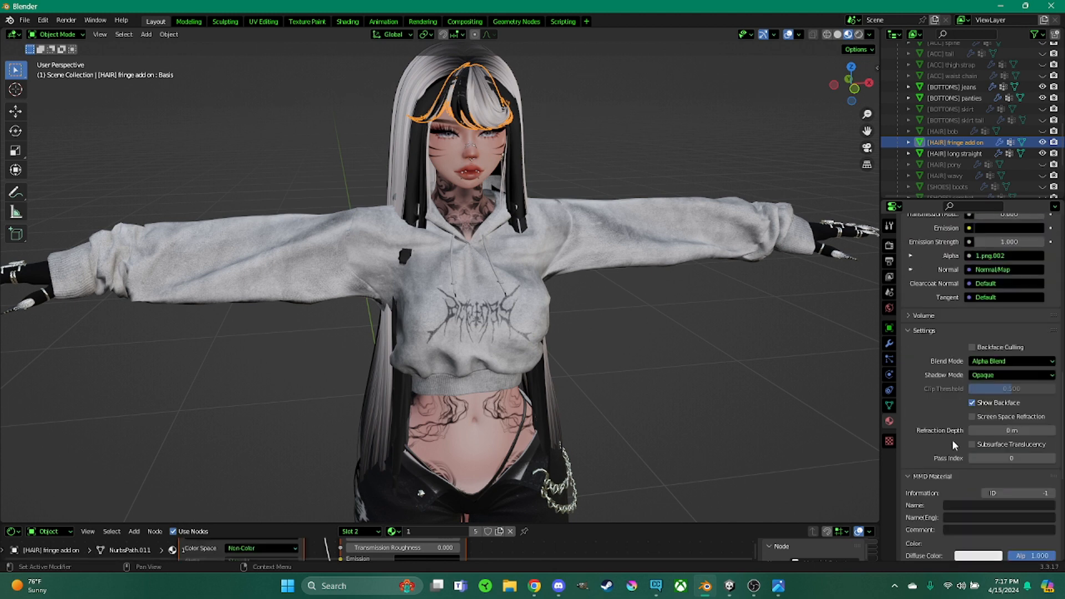
click(1000, 311)
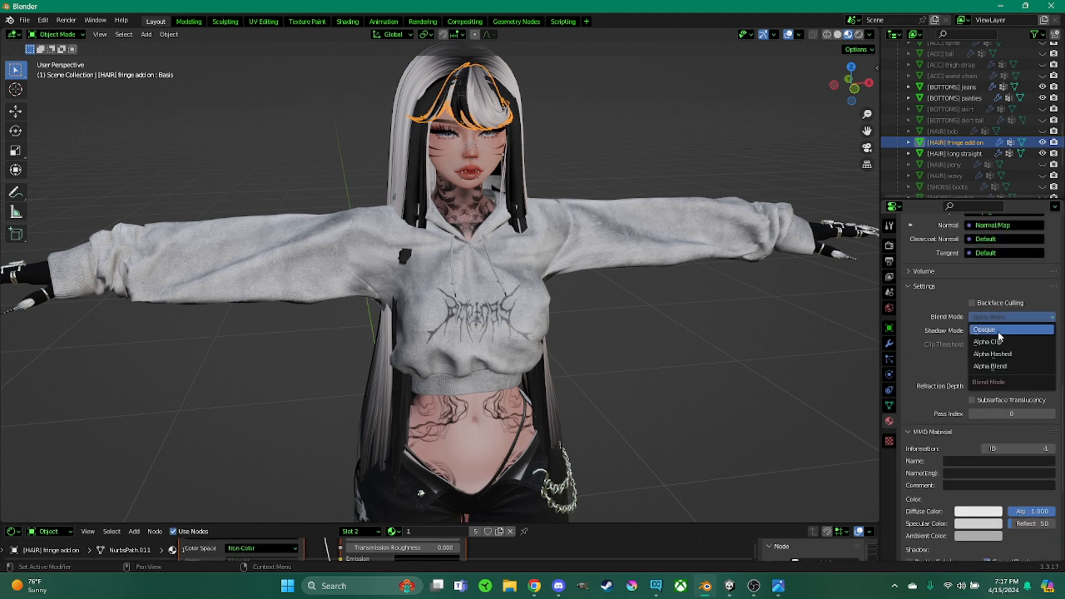
click(997, 331)
Load 1.png from the hair TEXT folder as material 1's MMD texture
scroll(924, 366, down, 8)
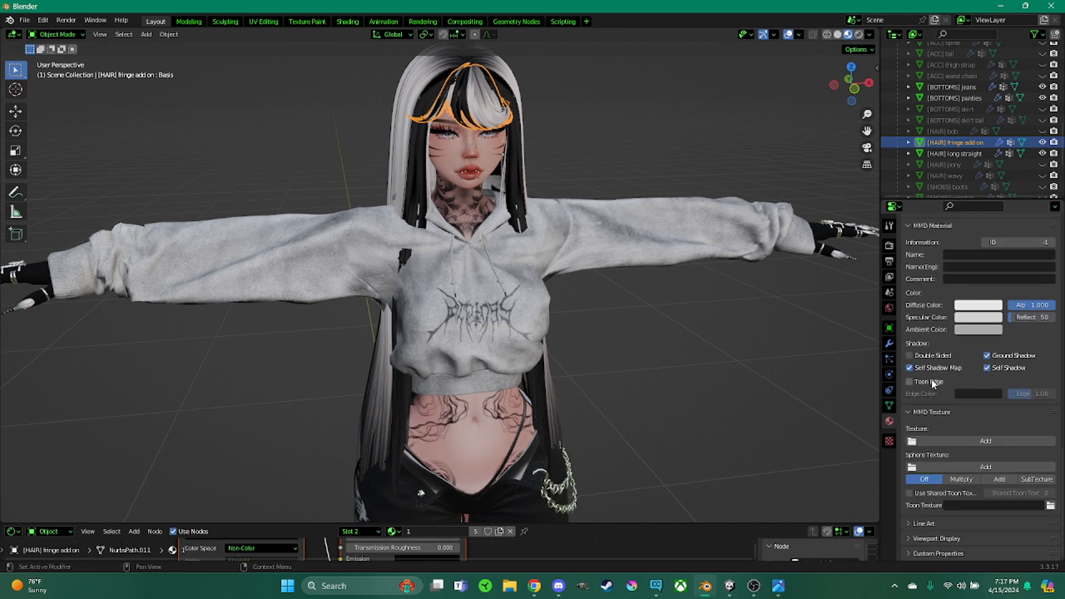
click(976, 440)
click(302, 234)
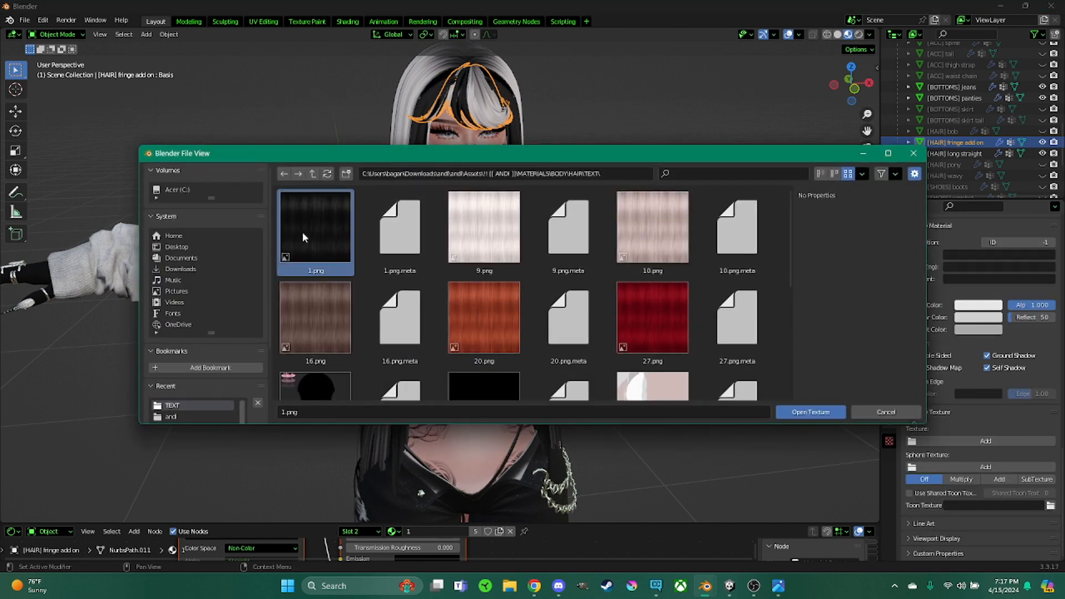
double_click(302, 232)
Inspect the material settings and the whole textured avatar in the viewport
scroll(996, 339, up, 10)
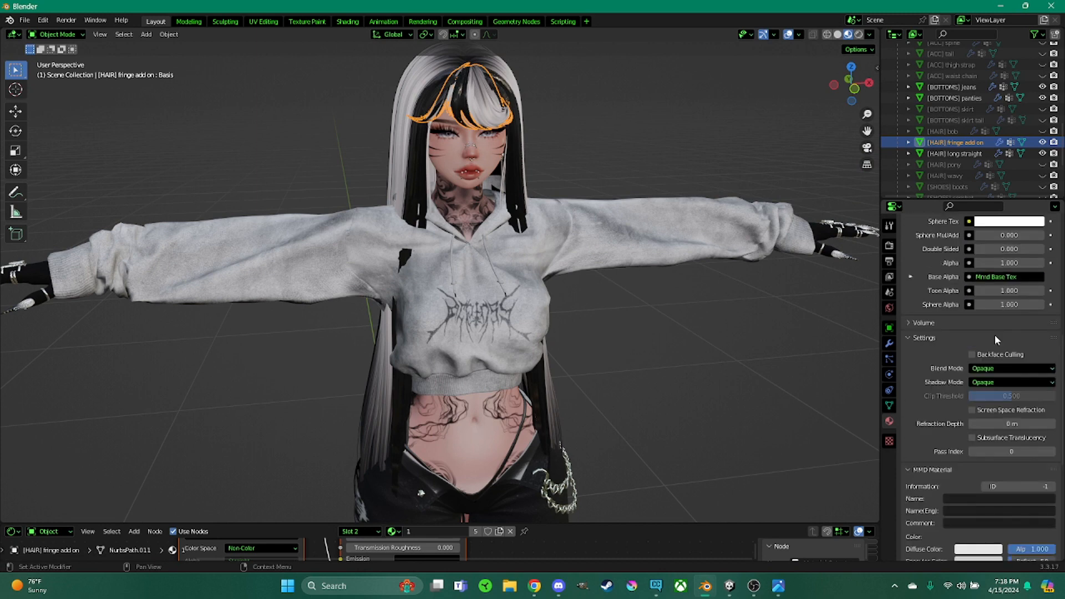
scroll(997, 339, up, 10)
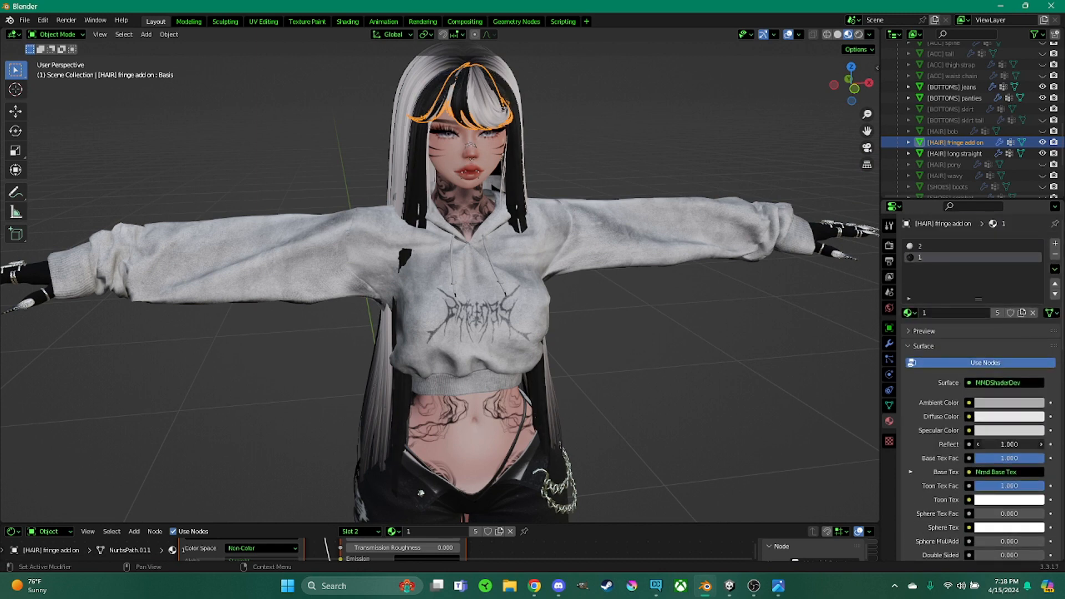
middle_drag(776, 363, 679, 354)
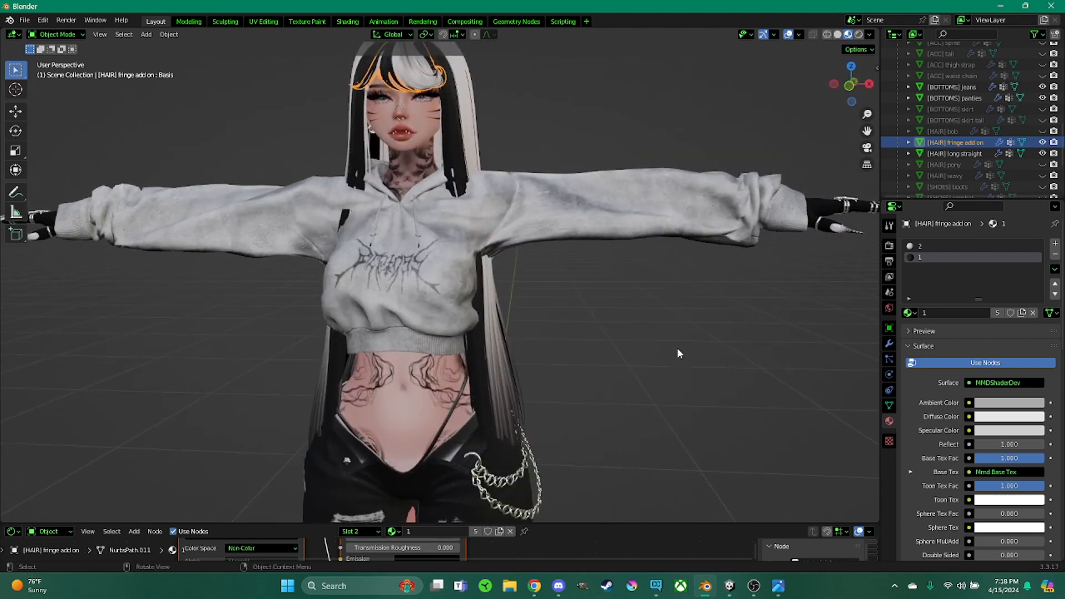
scroll(677, 350, down, 6)
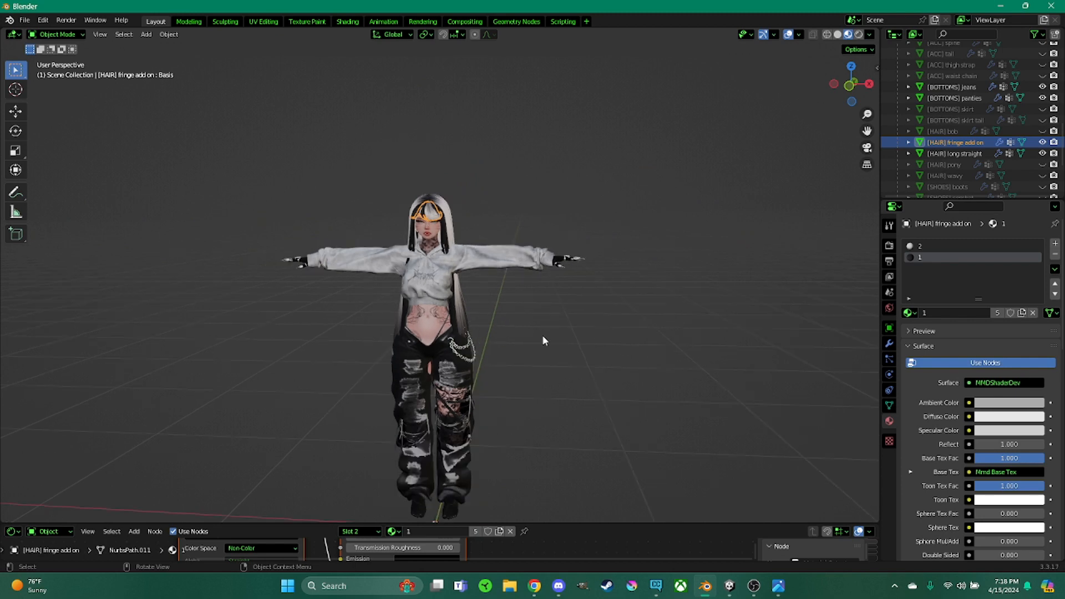
middle_drag(542, 340, 589, 366)
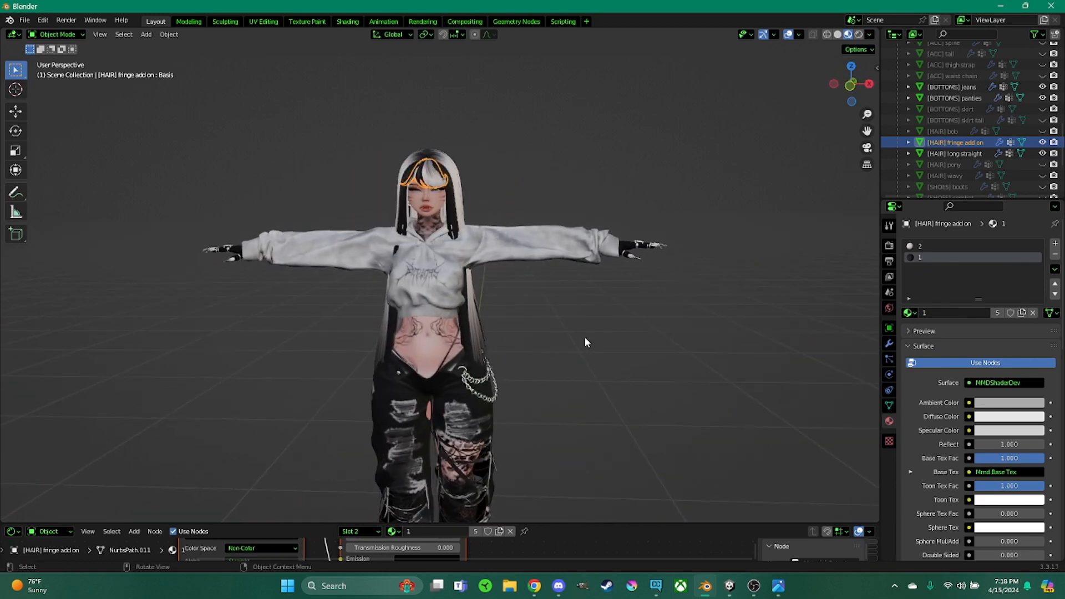